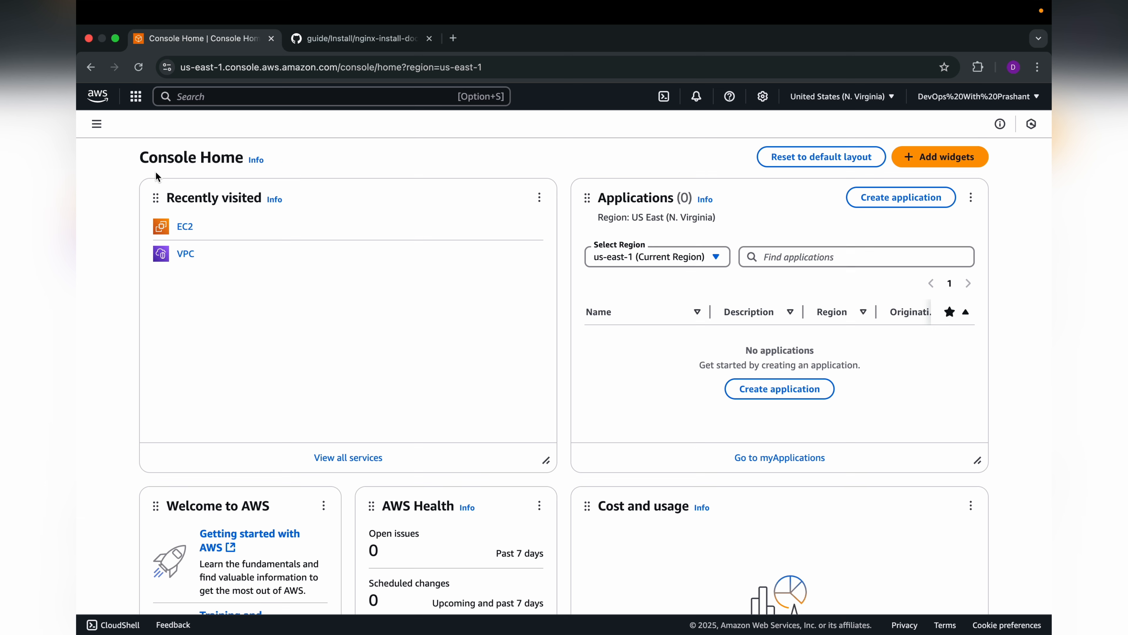
Step: Search for ec2, open the EC2 service dashboard and list the running instances
click(182, 96)
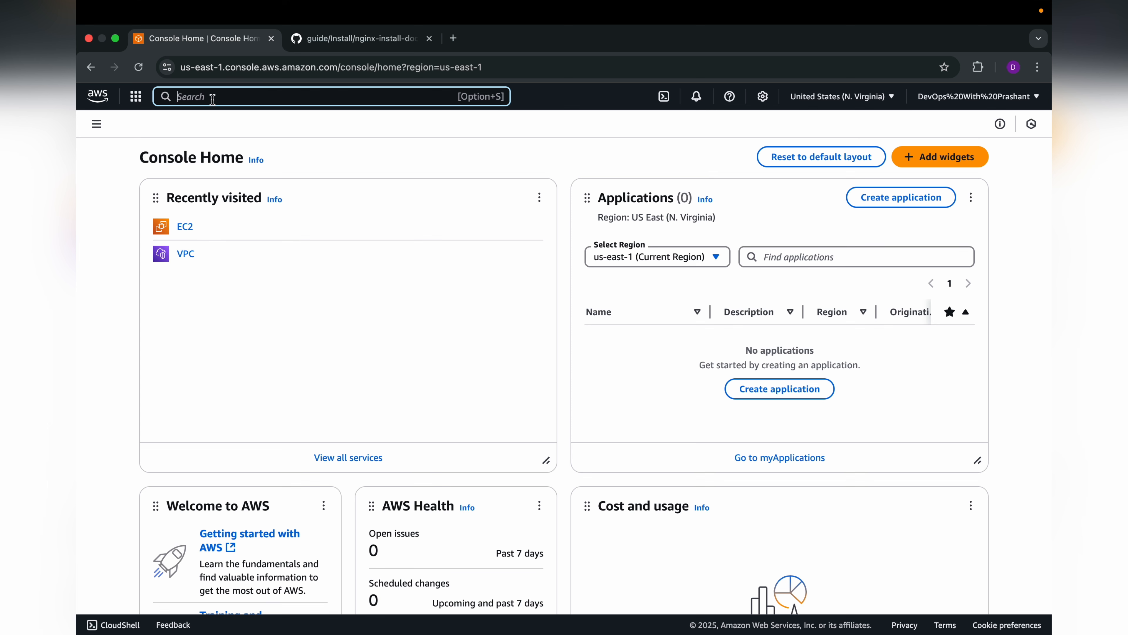
text(ec2)
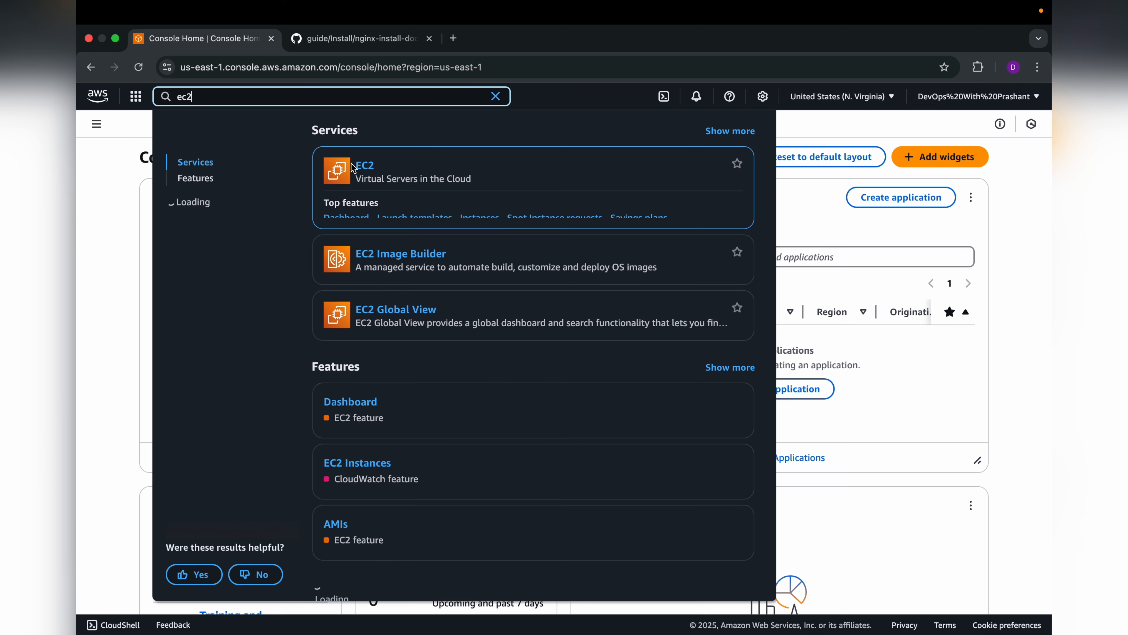
click(366, 167)
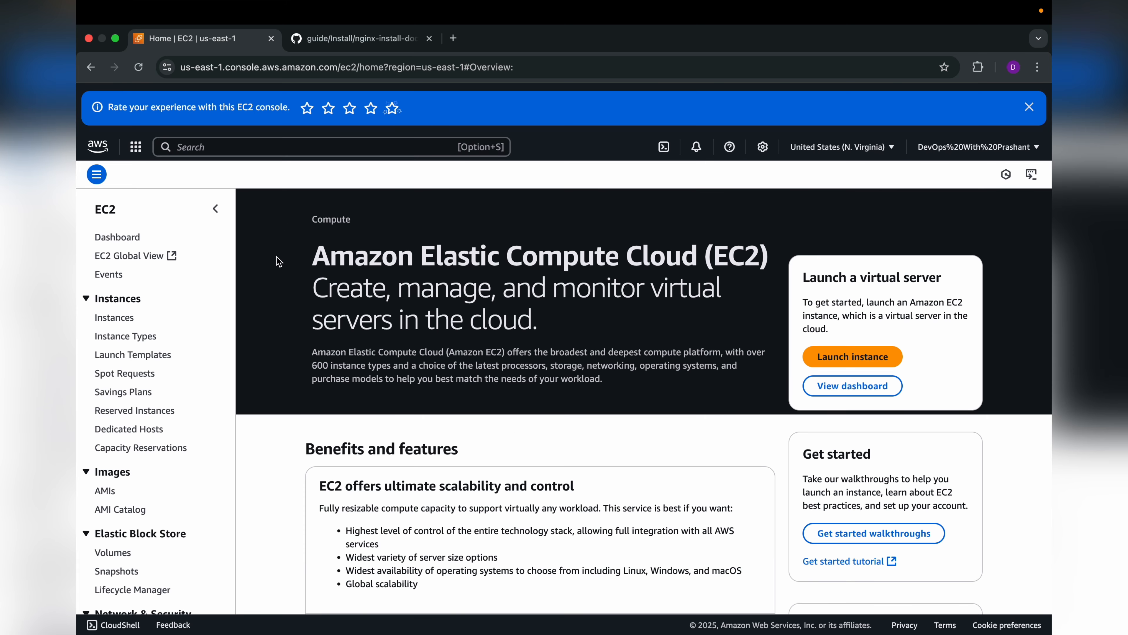
click(124, 242)
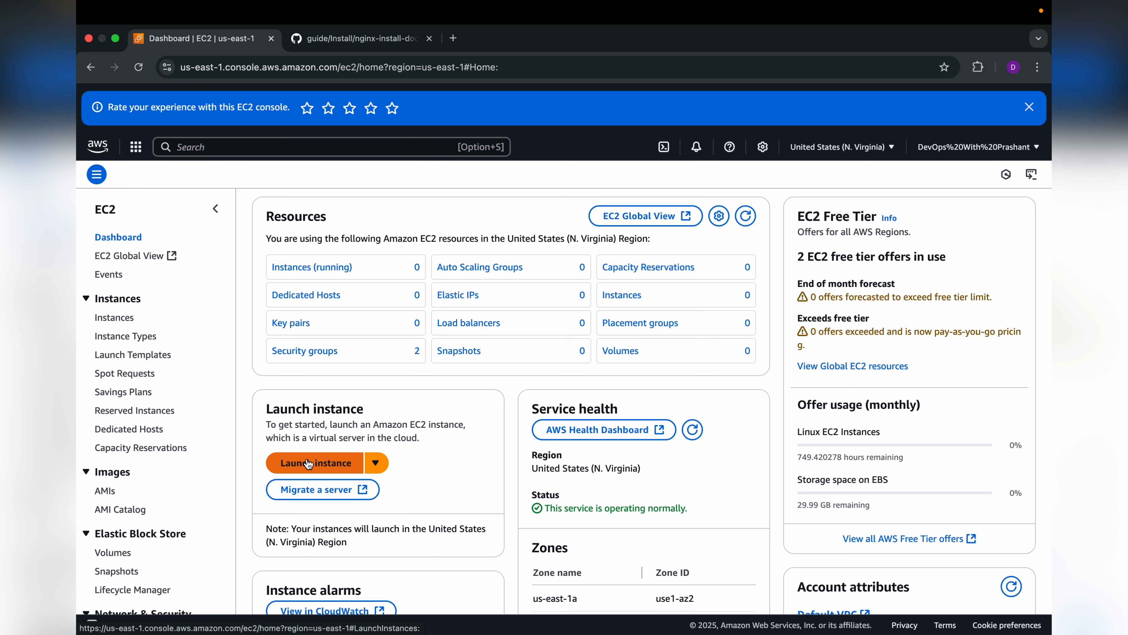
click(326, 266)
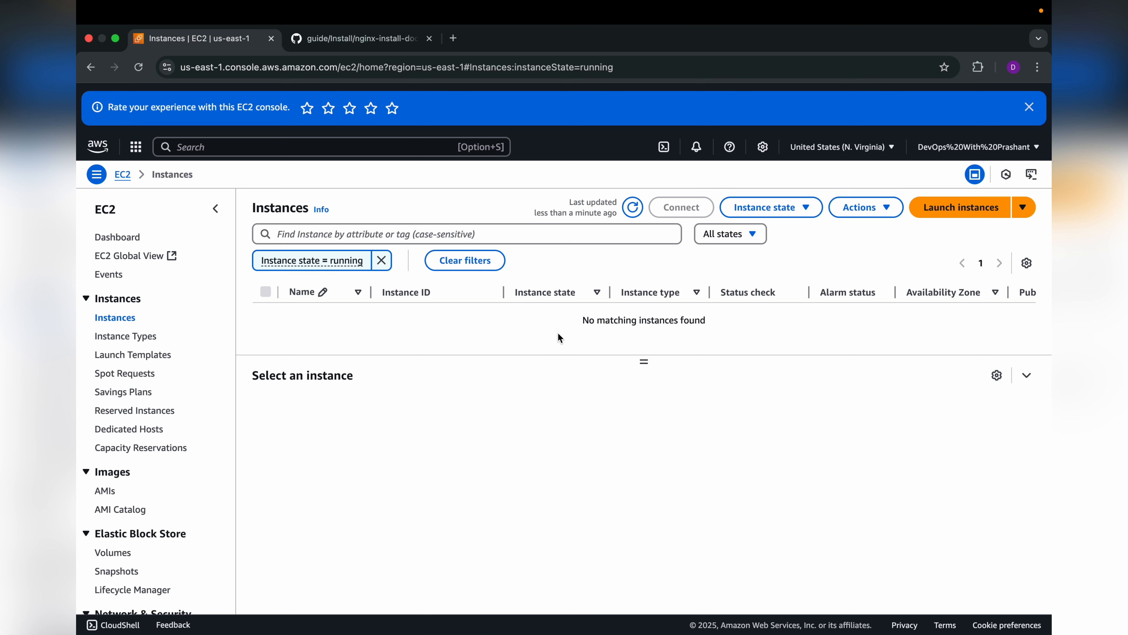
Step: Start launching a new EC2 instance and name it MyDemoServer
click(961, 207)
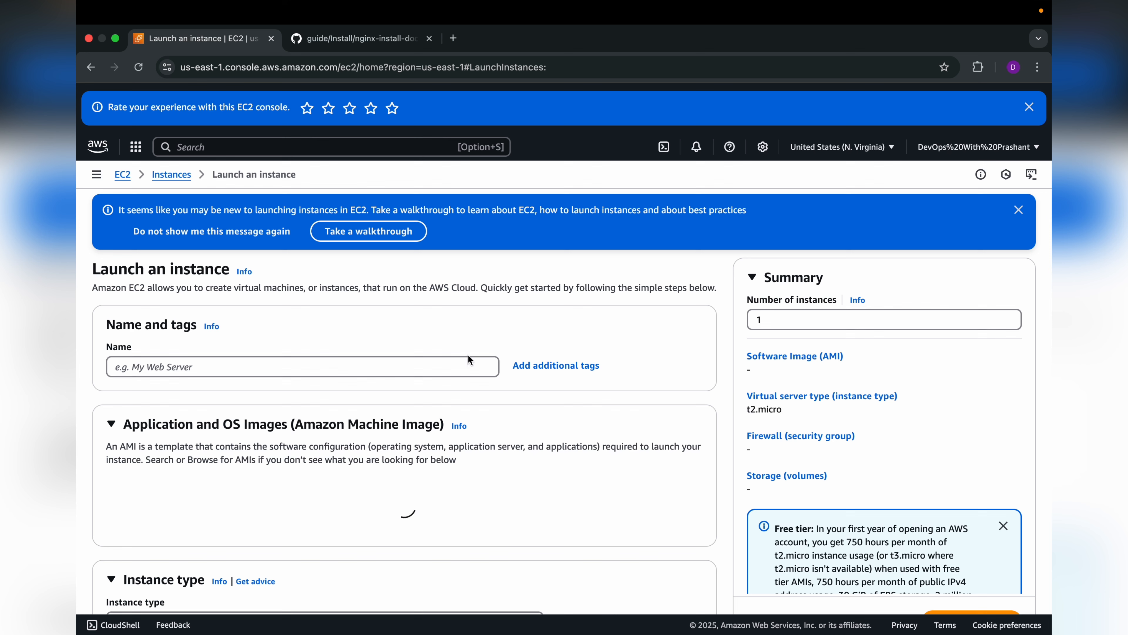
scroll(468, 356, down, 2)
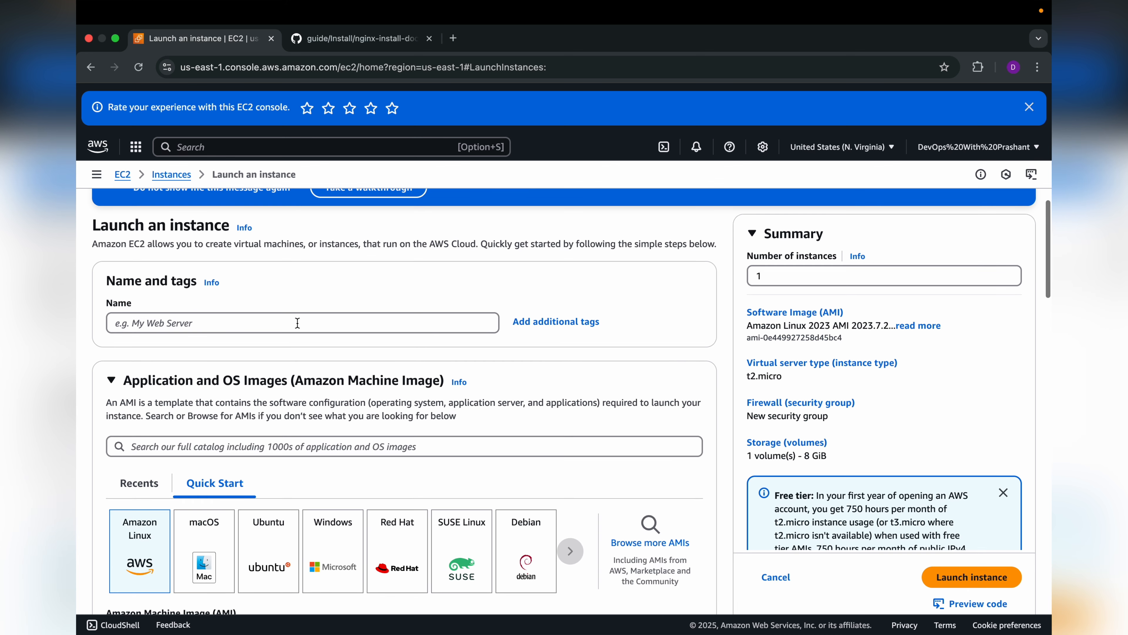
click(287, 325)
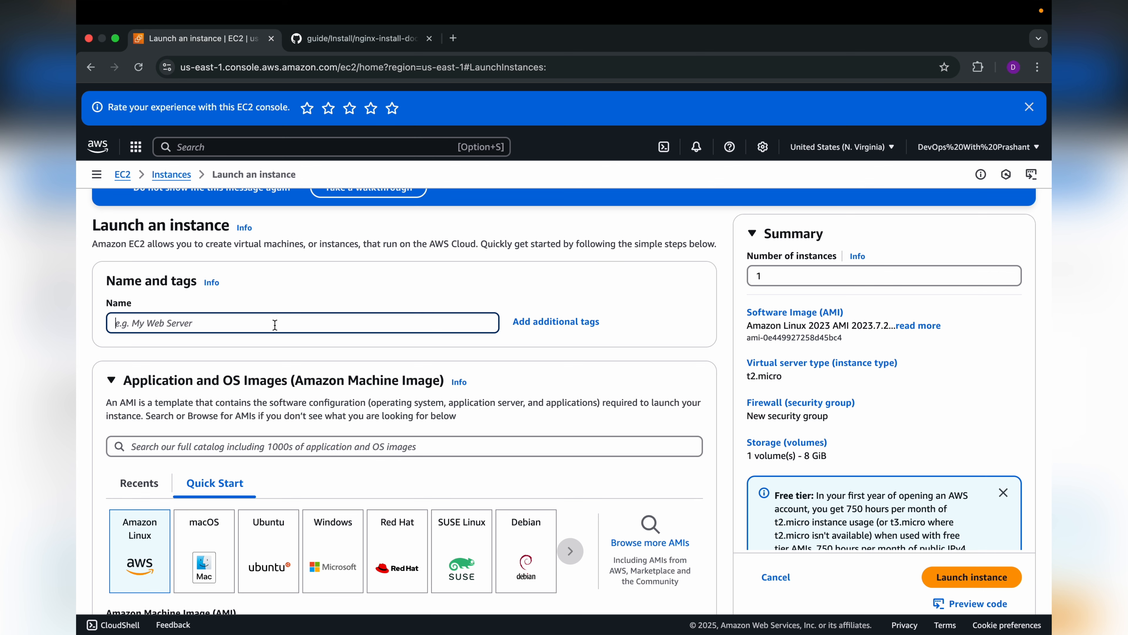
scroll(209, 295, down, 1)
text(My)
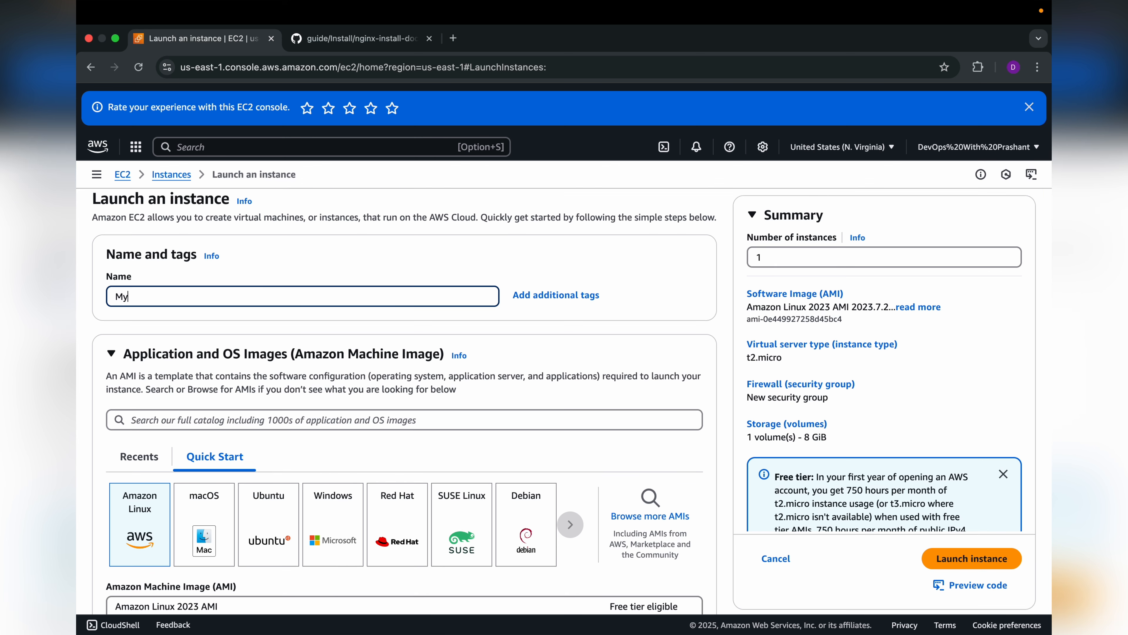
text(DemoSErver)
key(BackSpace)
text(e)
Step: Choose Ubuntu as the operating system image for the instance
scroll(328, 351, down, 3)
scroll(328, 351, down, 1)
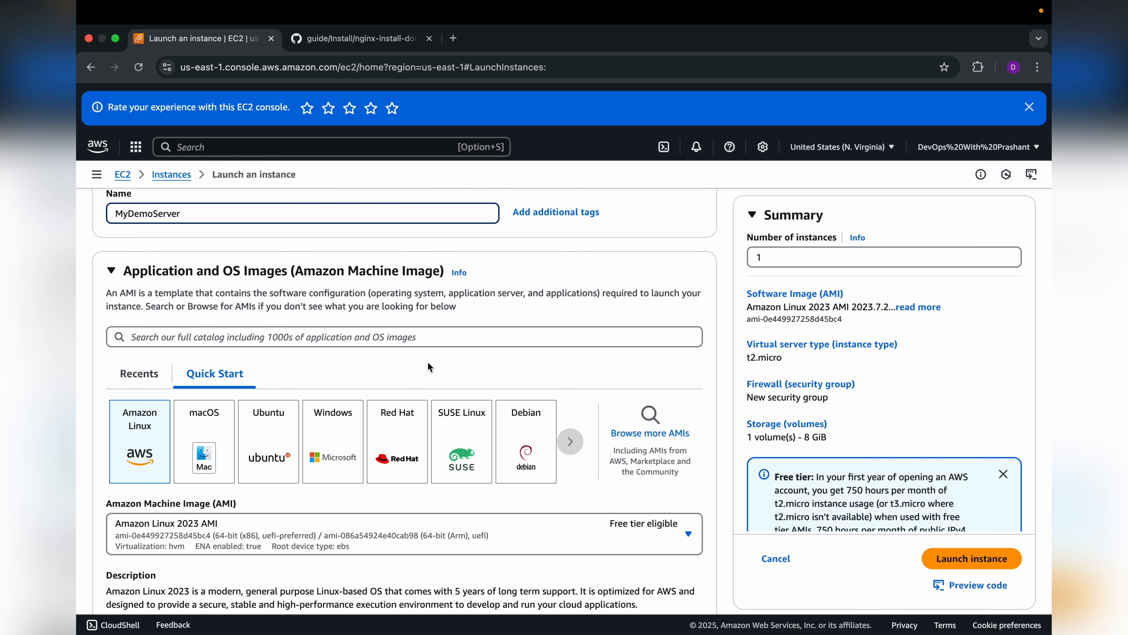
scroll(428, 363, down, 1)
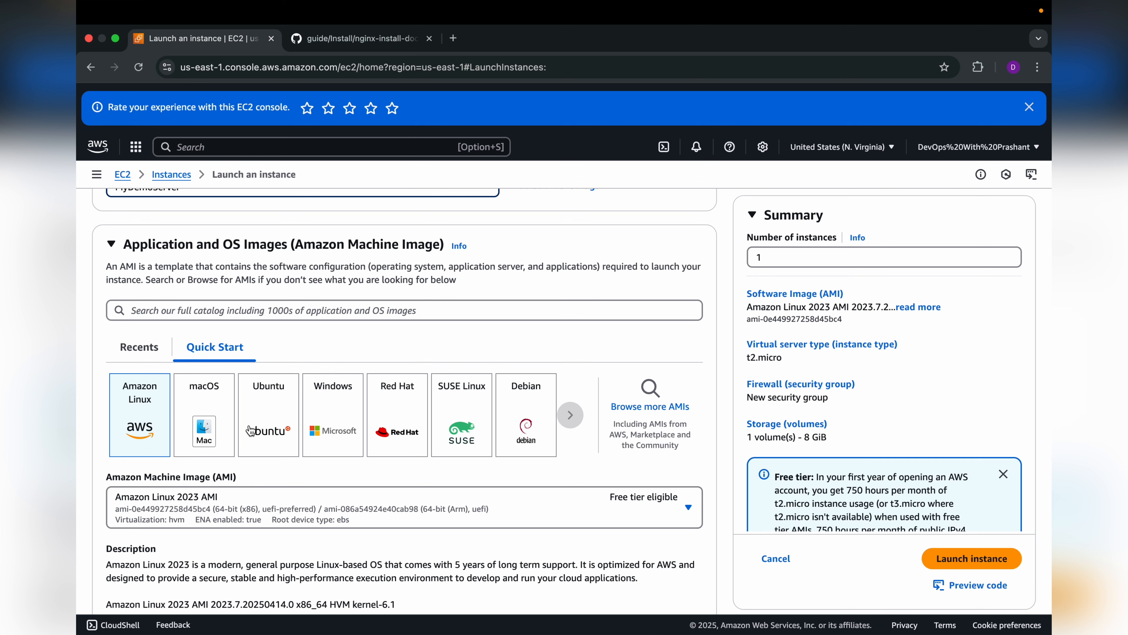
click(274, 422)
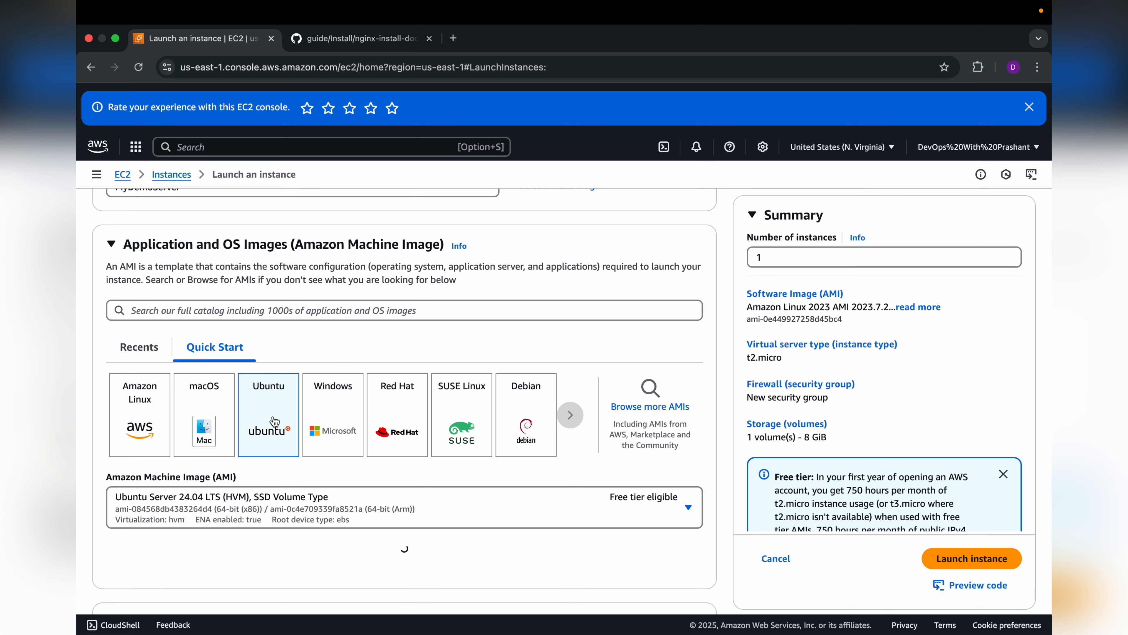
Step: Look through the Ubuntu machine images, try to reselect Ubuntu Server 24.04 LTS (HVM), SSD Volume Type, and cancel the settings change
scroll(442, 482, down, 3)
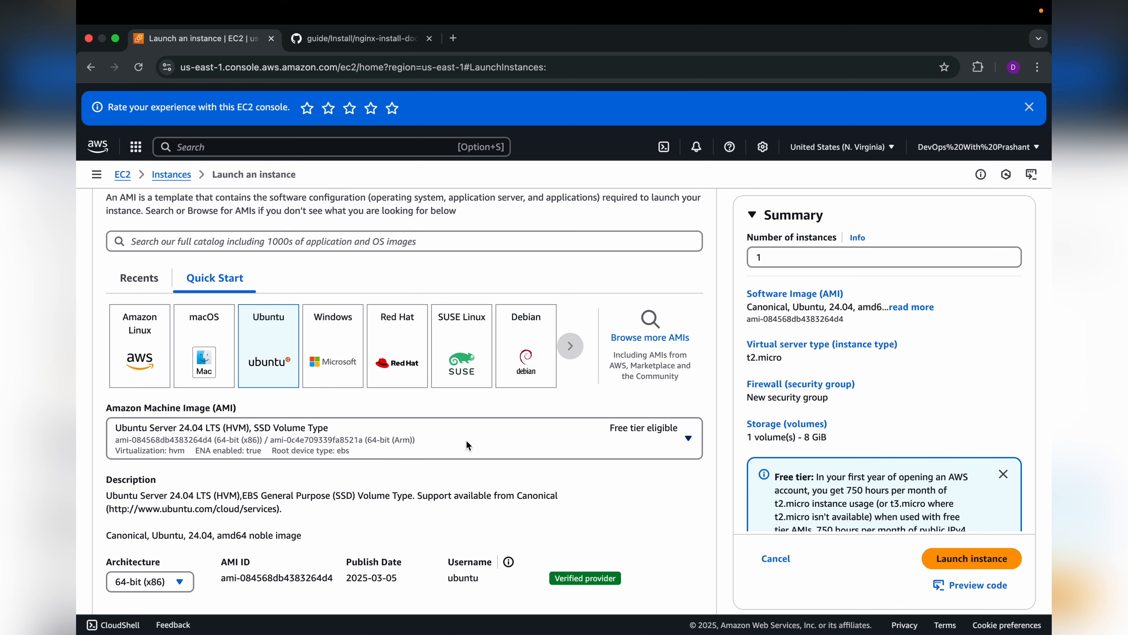
scroll(526, 411, down, 2)
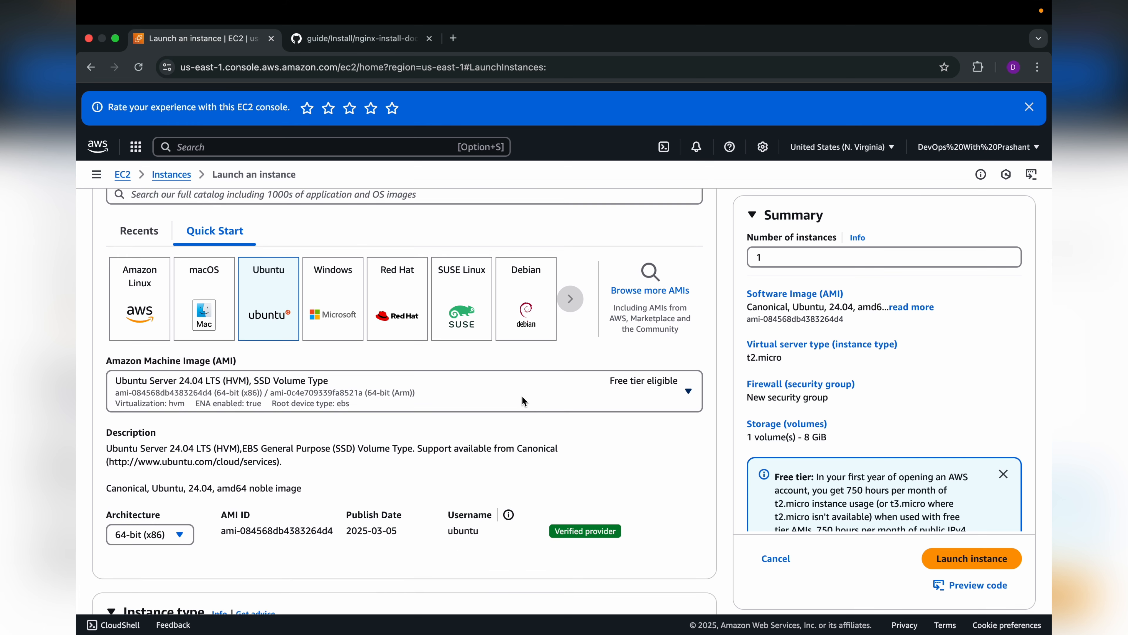
click(541, 393)
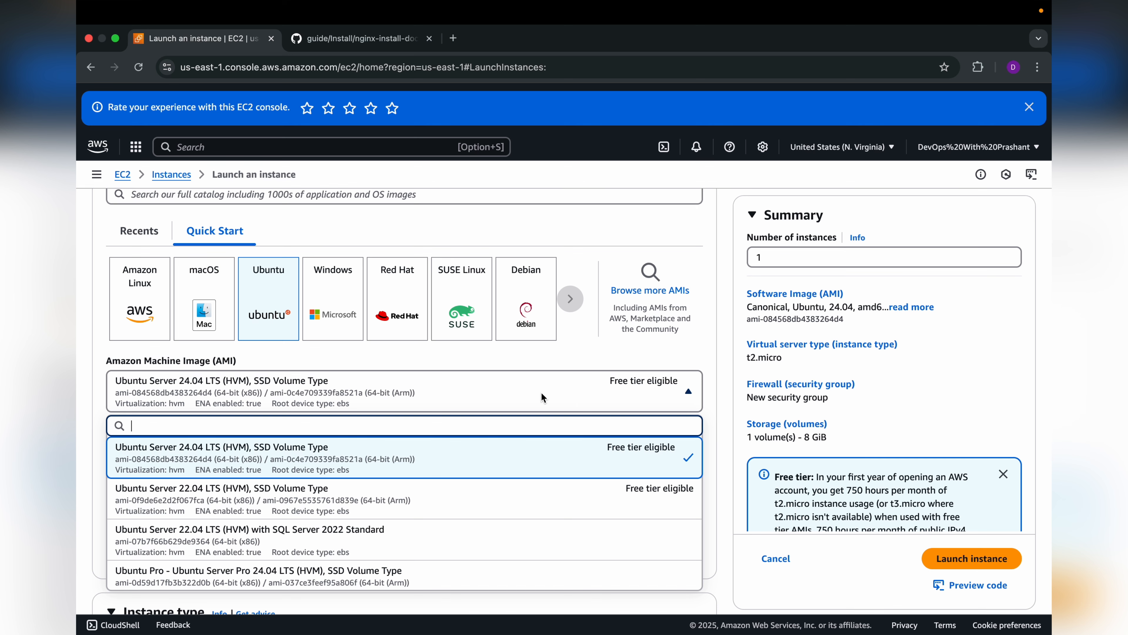
scroll(580, 360, down, 2)
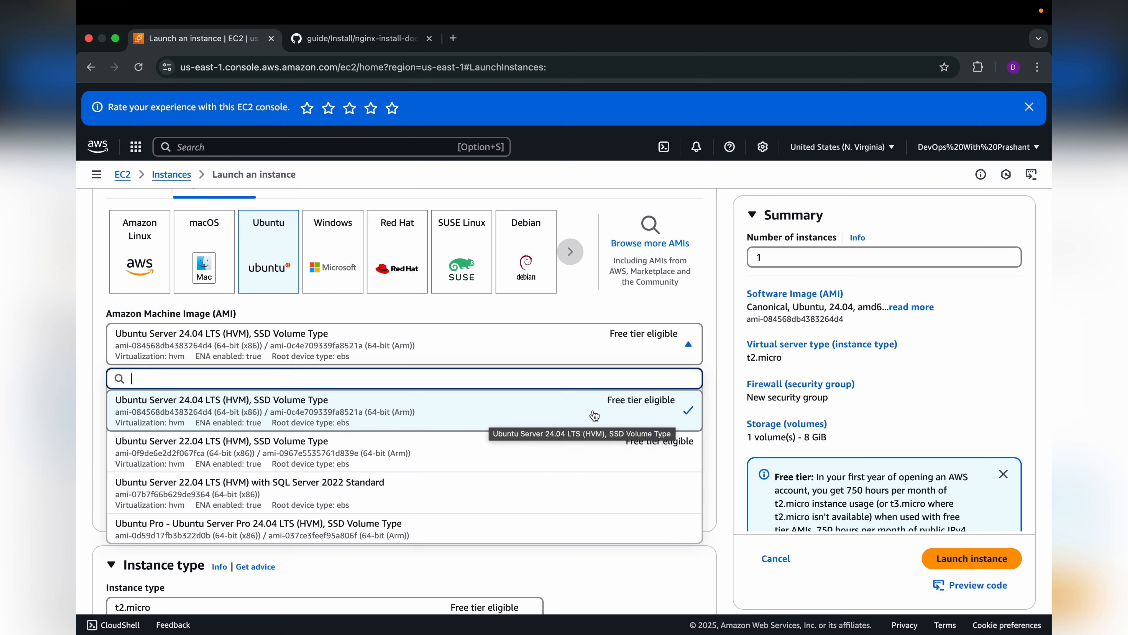
click(559, 412)
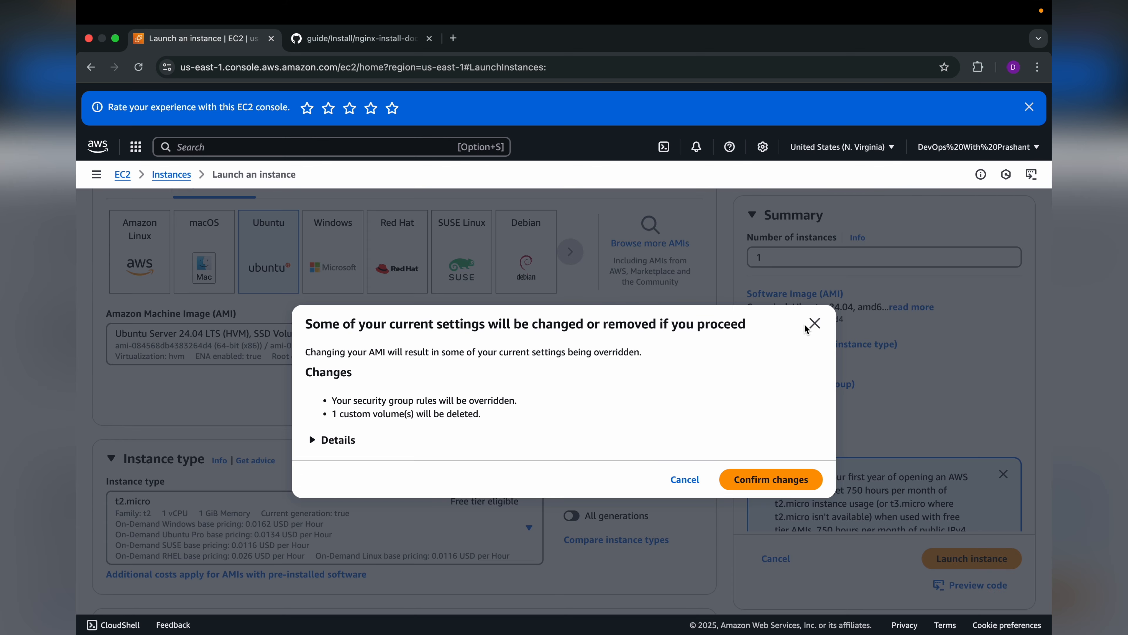
click(813, 324)
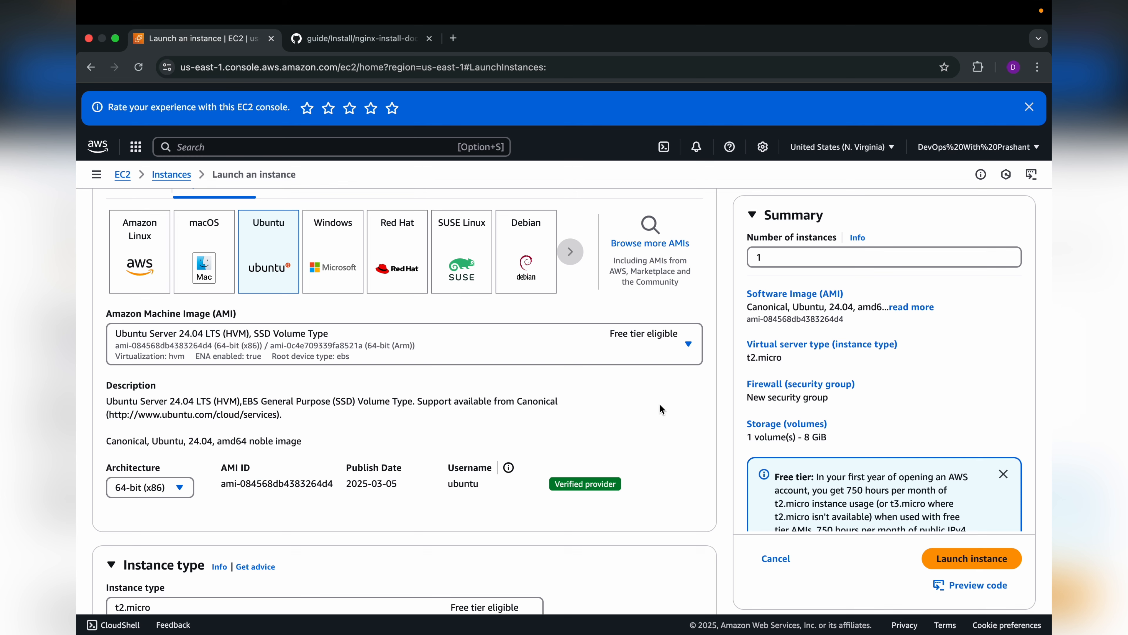
Step: Examine the Ubuntu image's details, including its architecture and default login username
scroll(660, 404, down, 2)
scroll(351, 418, down, 2)
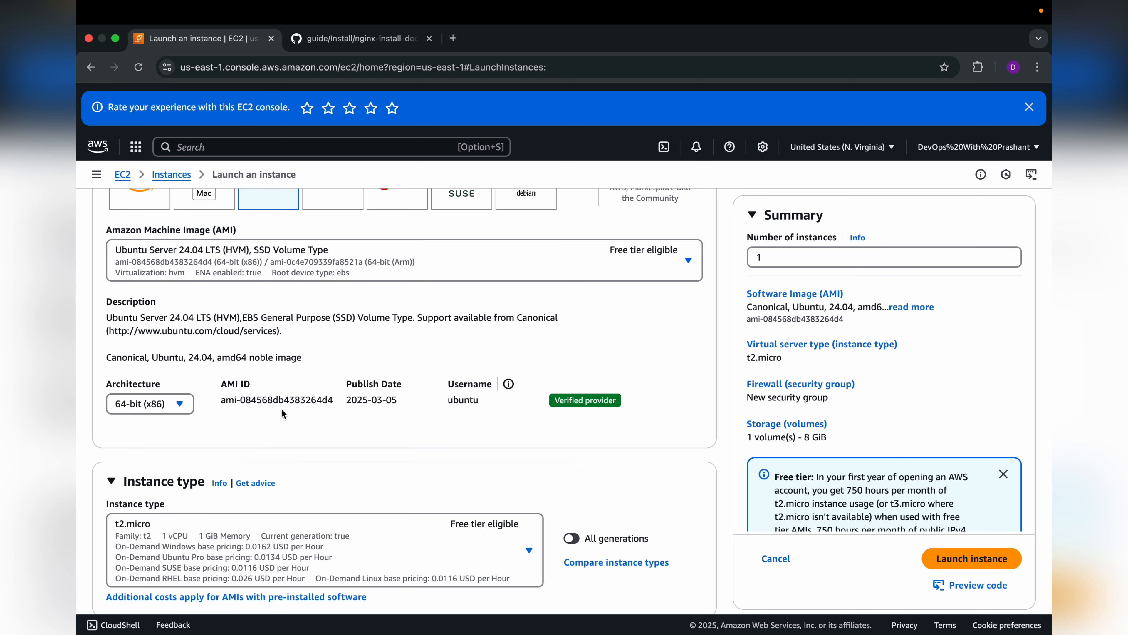
scroll(397, 411, down, 1)
scroll(396, 411, down, 4)
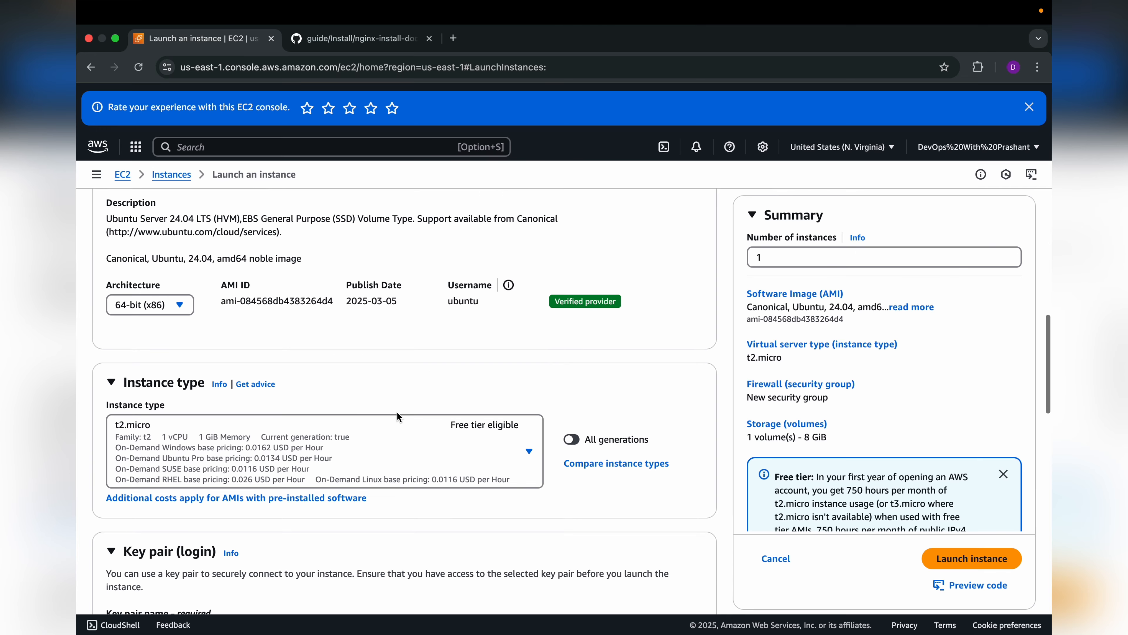
drag(446, 304, 478, 303)
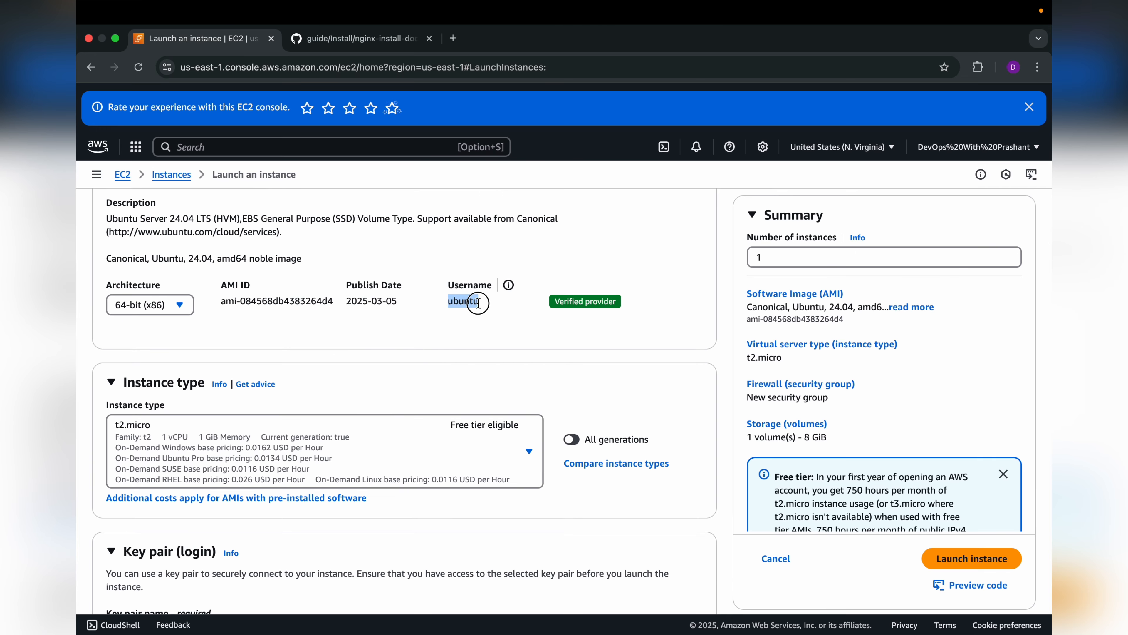
click(478, 334)
Step: Compare the vCPU, memory and pricing of the available instance types and select the free-tier-eligible t2.micro
scroll(478, 334, down, 4)
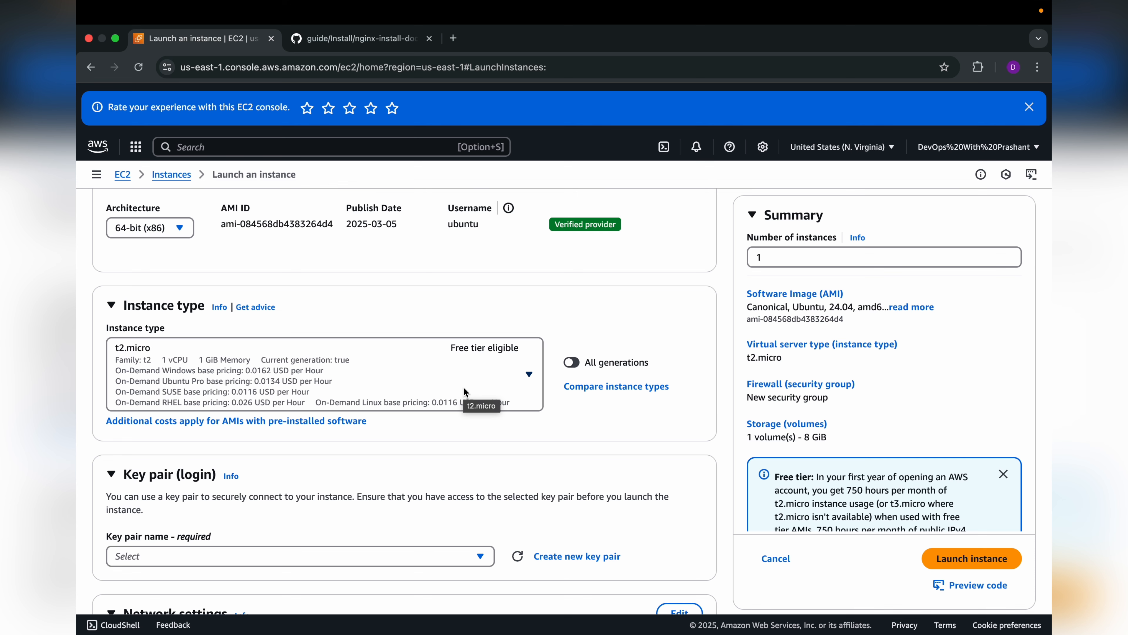
click(465, 391)
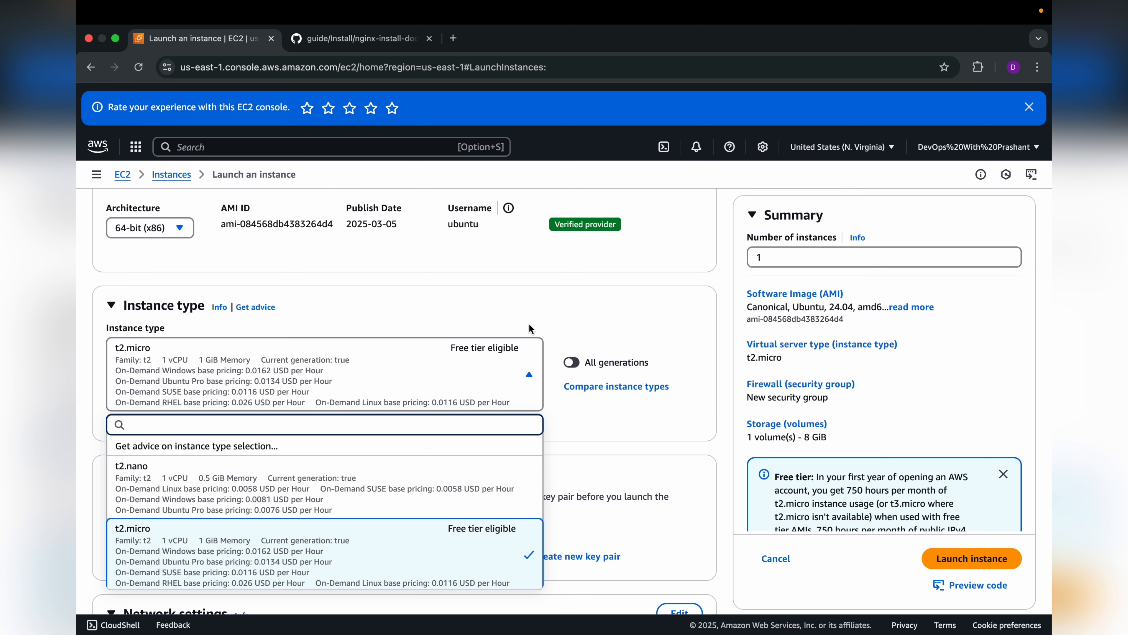
scroll(529, 329, down, 3)
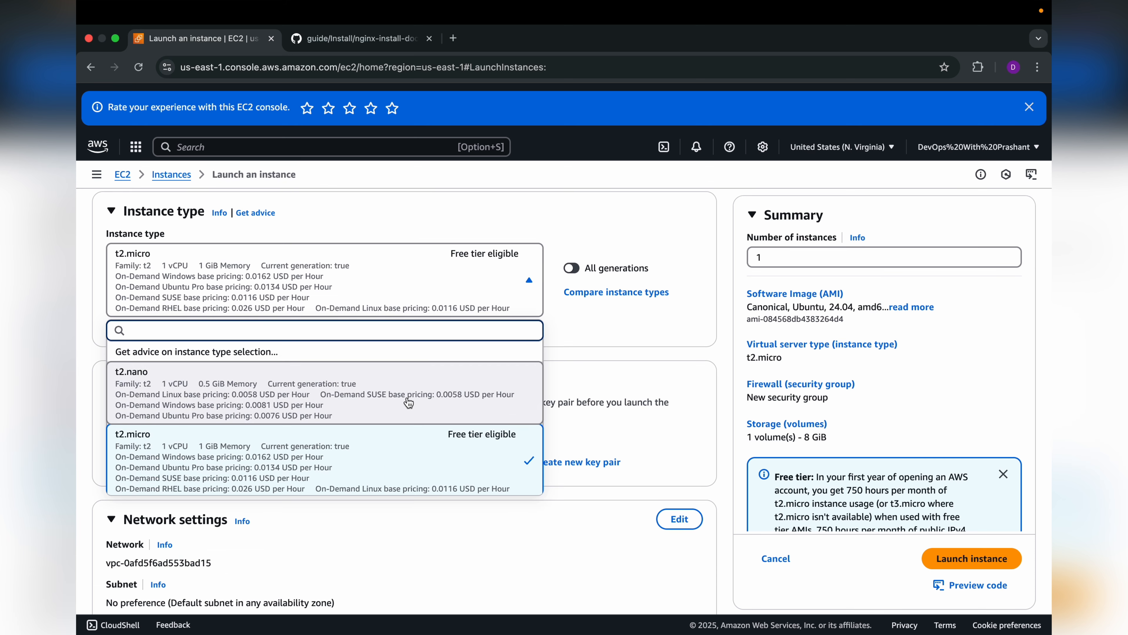
scroll(429, 463, down, 1)
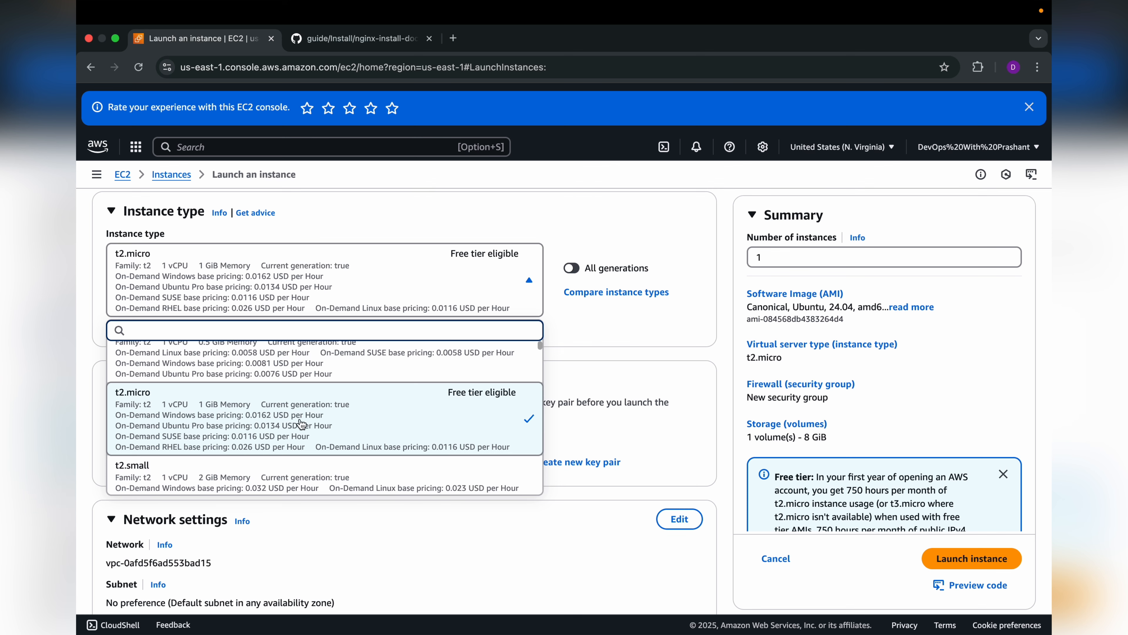
scroll(301, 423, down, 1)
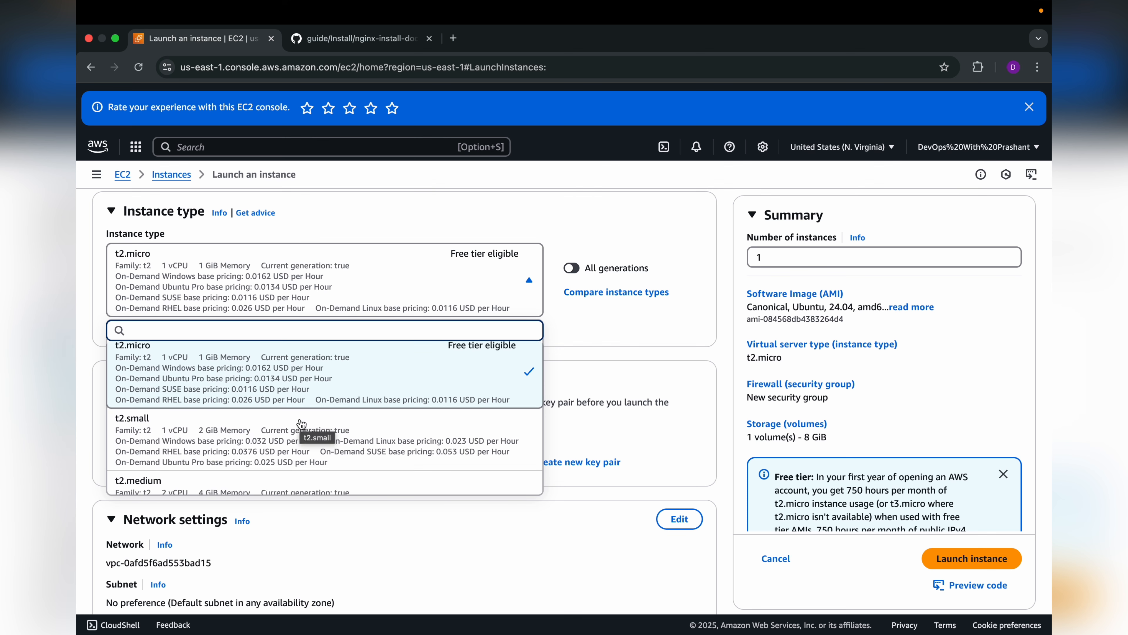
scroll(302, 424, down, 1)
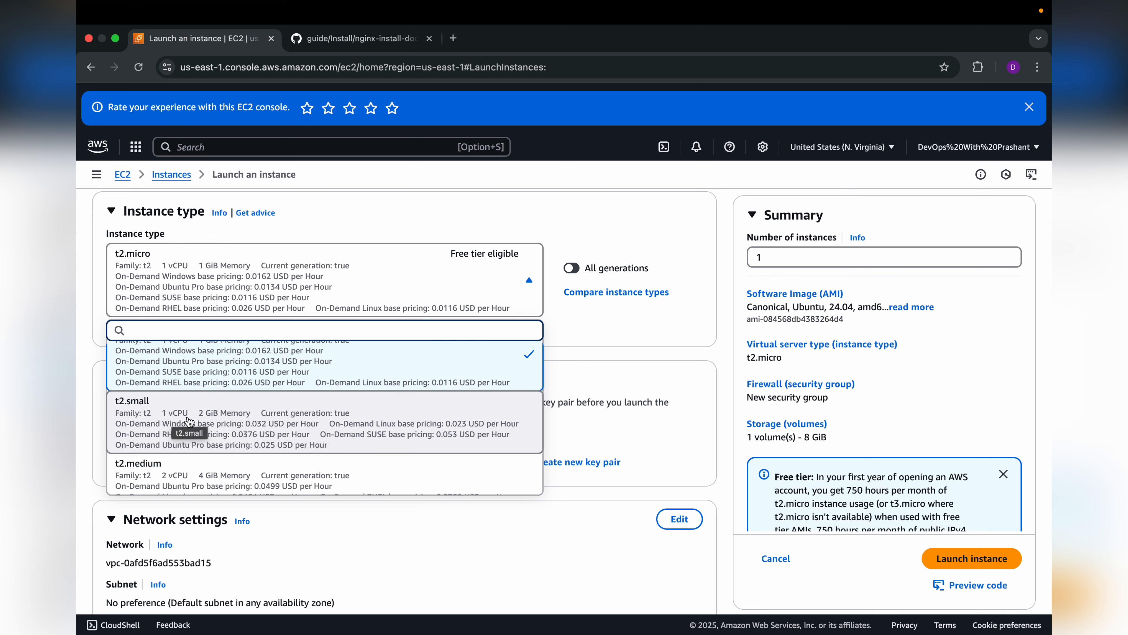
scroll(186, 413, down, 5)
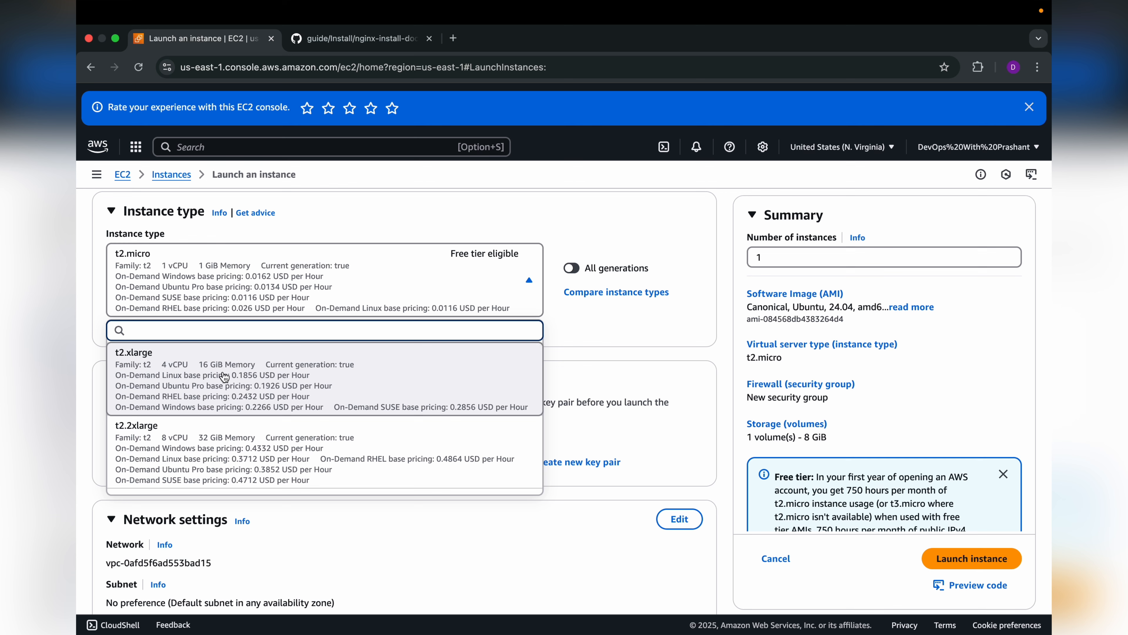
scroll(191, 422, down, 3)
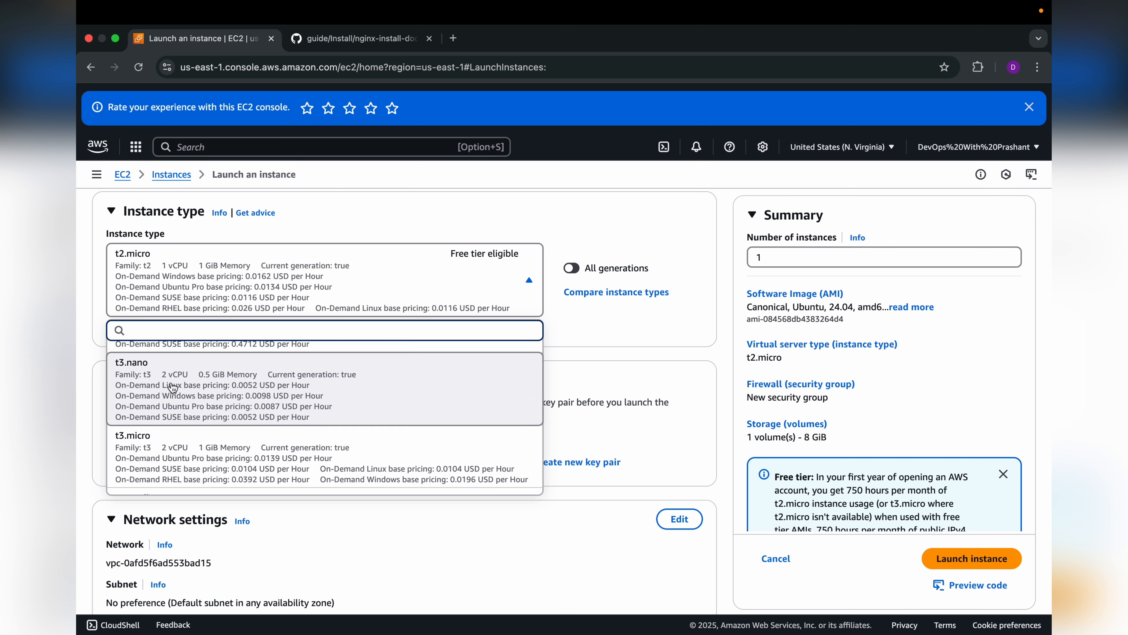
scroll(250, 416, down, 4)
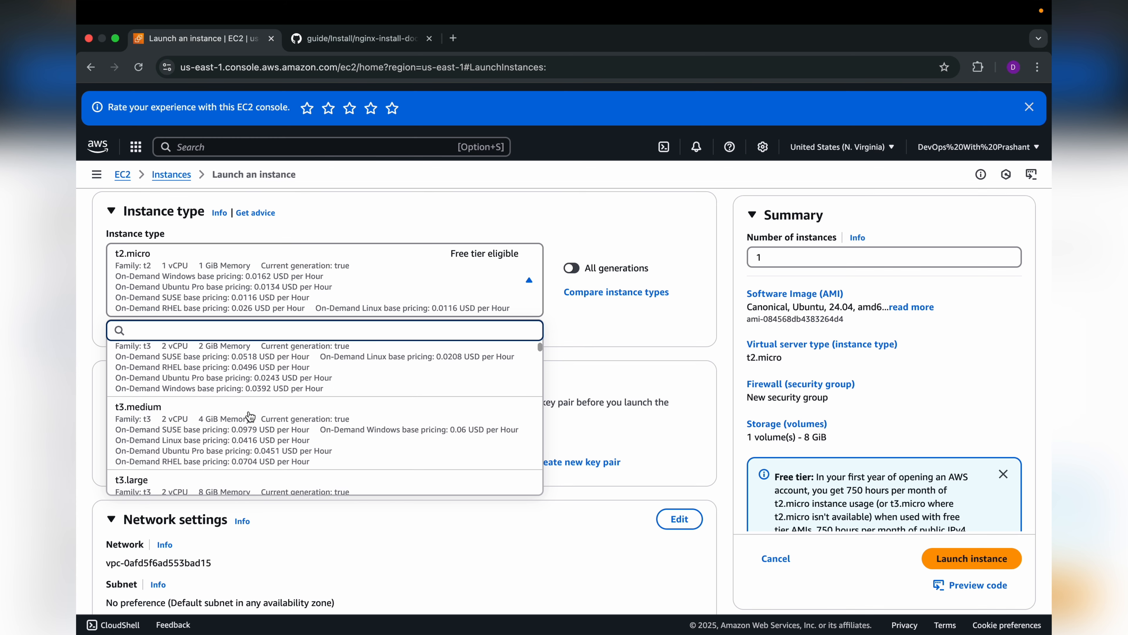
scroll(250, 417, down, 4)
scroll(250, 416, up, 8)
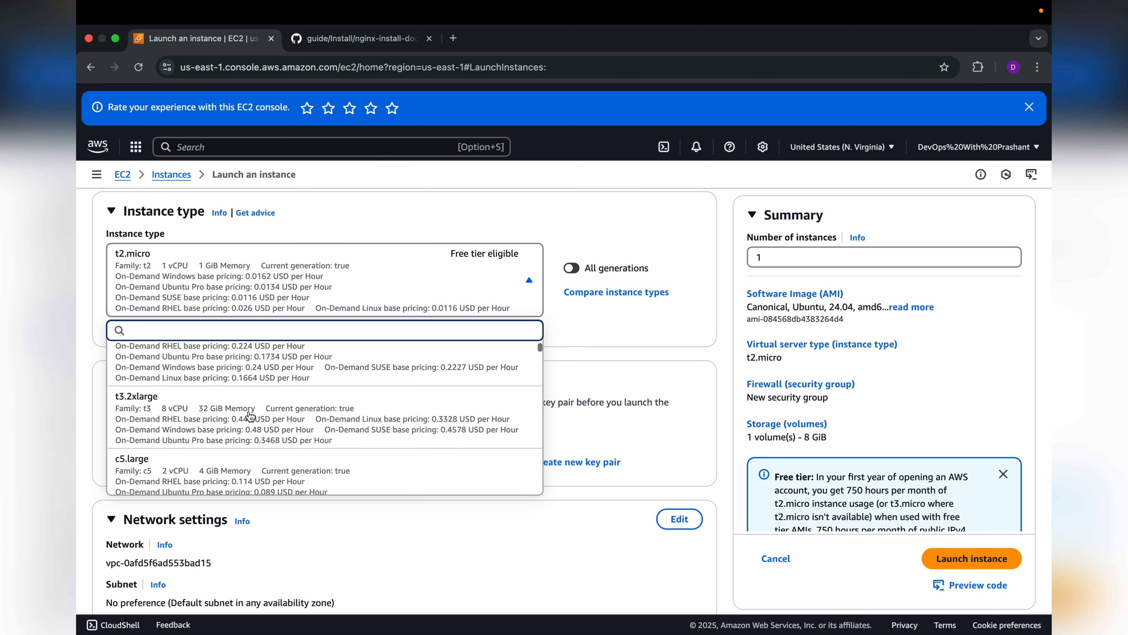
scroll(250, 416, up, 6)
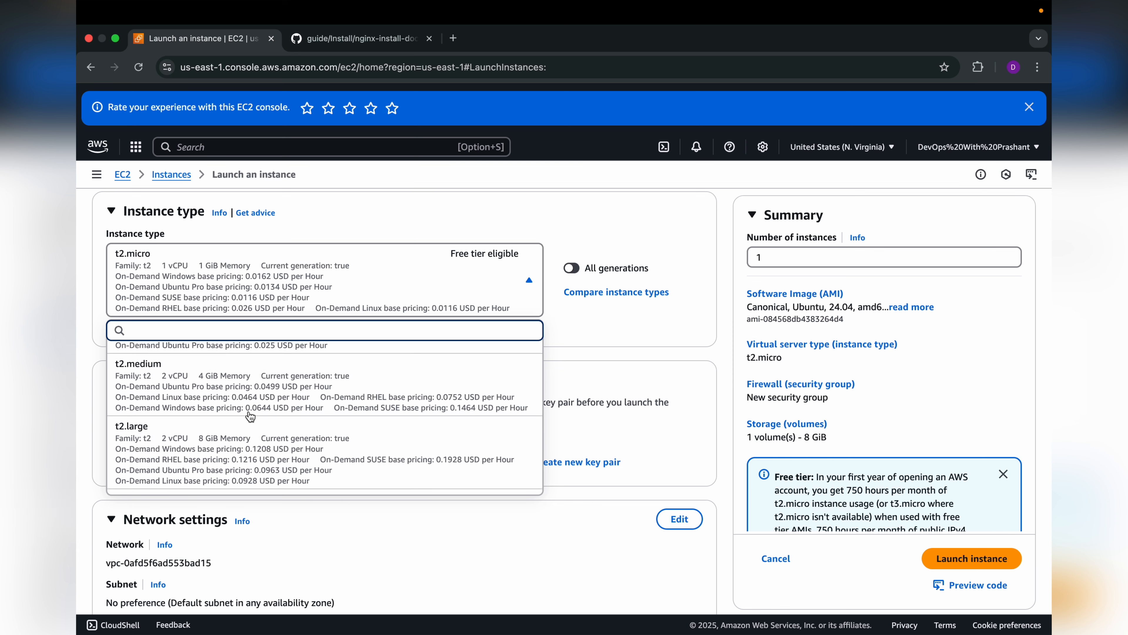
scroll(250, 417, up, 3)
scroll(250, 417, up, 2)
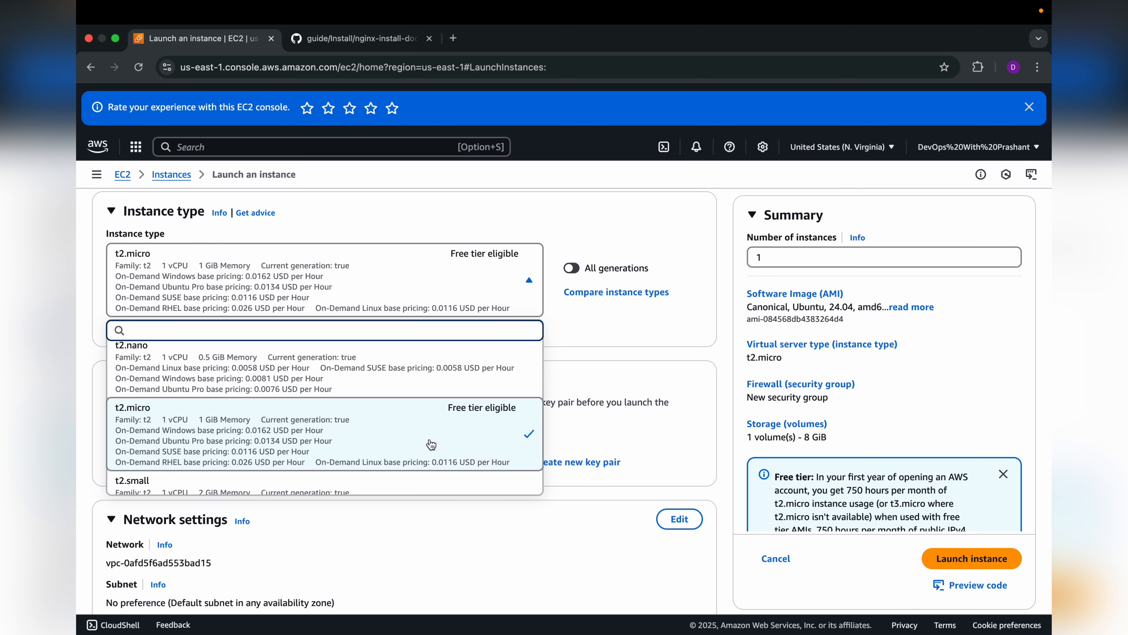
click(441, 437)
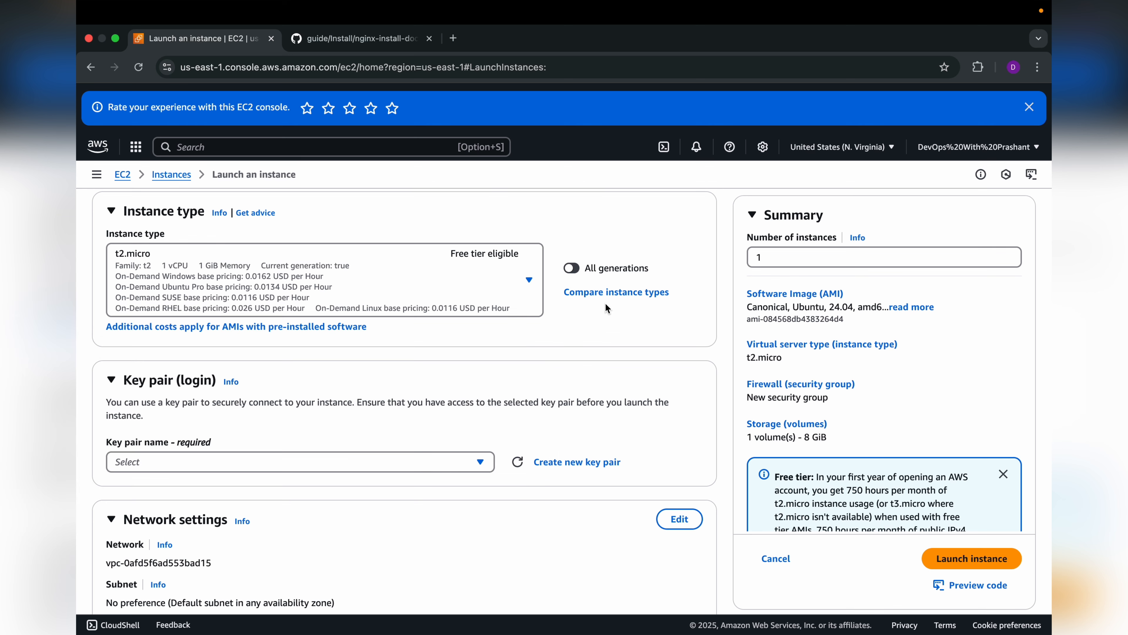
Step: Create a new RSA key pair named testing in .pem format for logging in to the instance
scroll(487, 362, down, 3)
scroll(433, 370, down, 3)
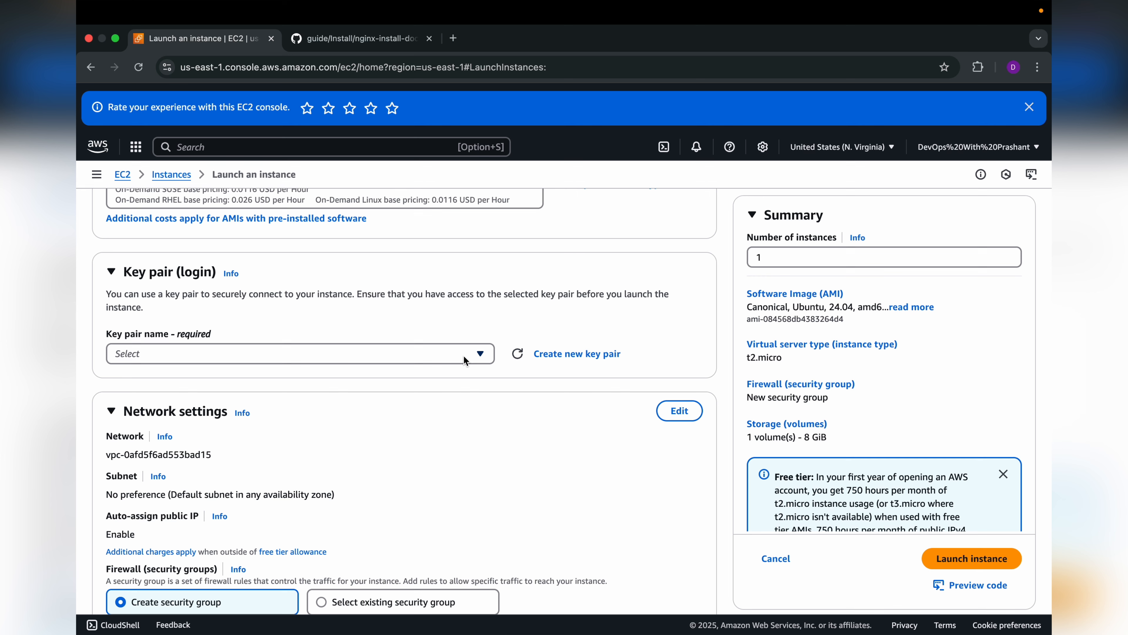
click(450, 358)
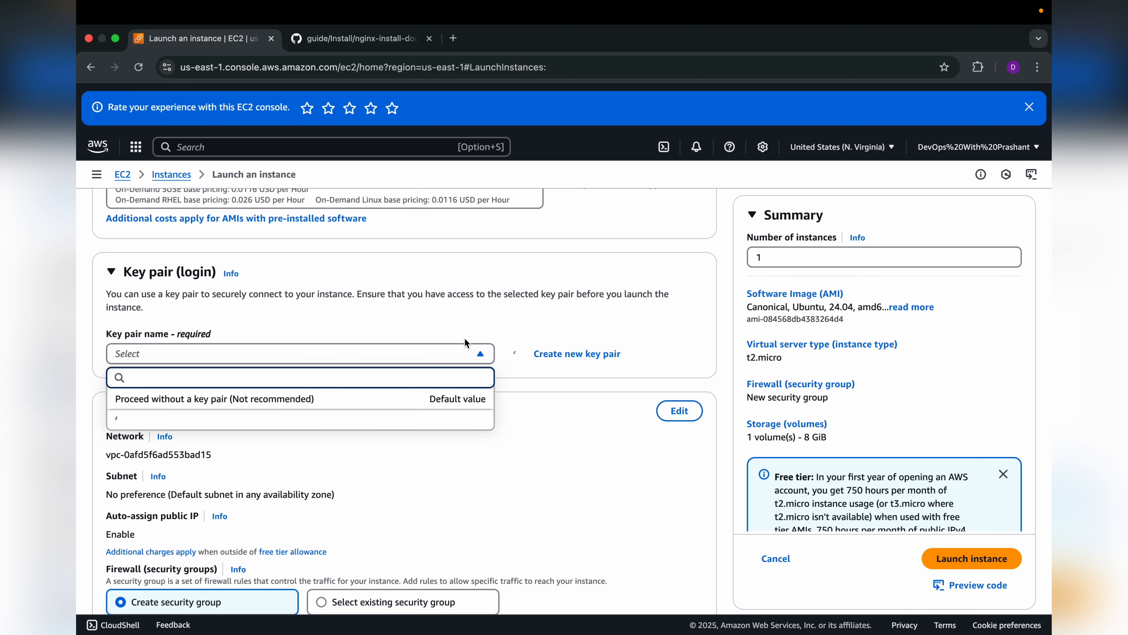
click(485, 323)
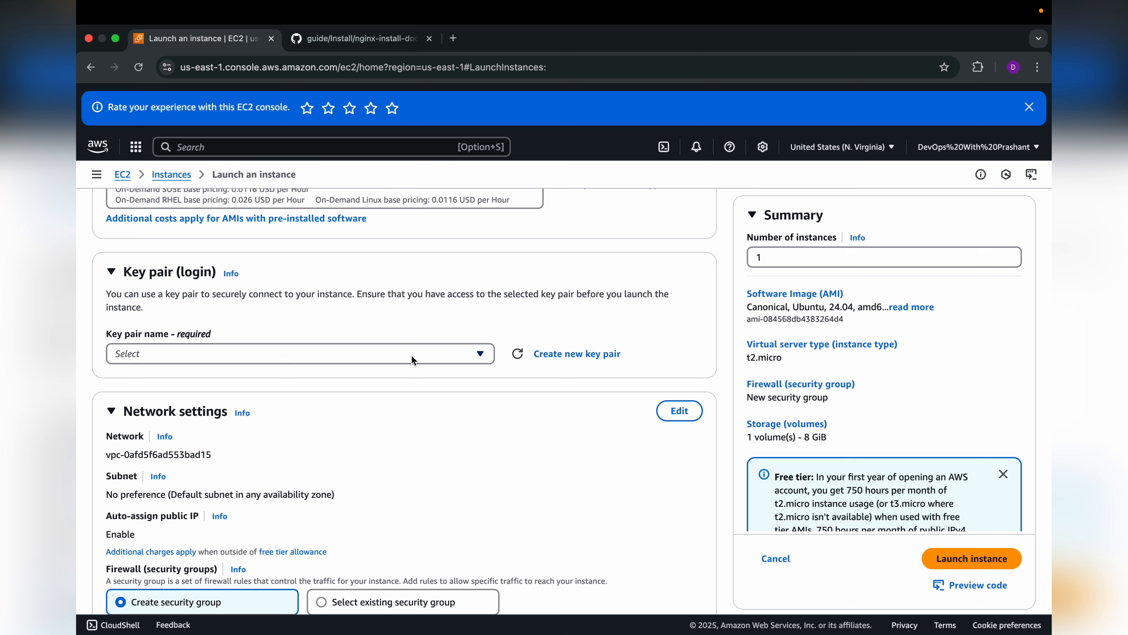
click(548, 355)
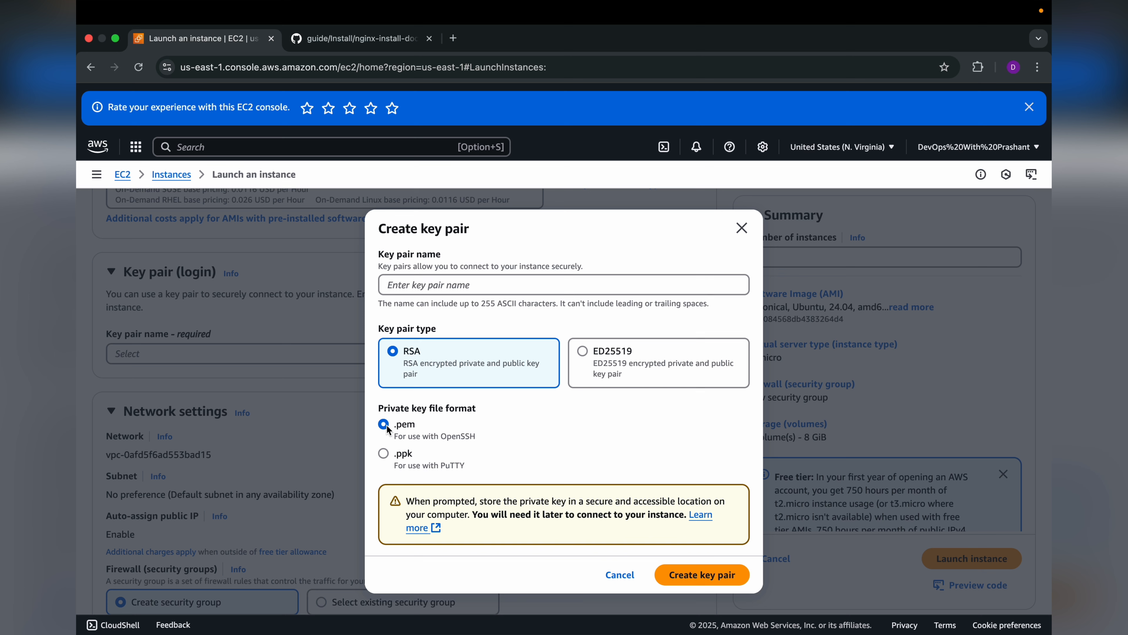
click(688, 577)
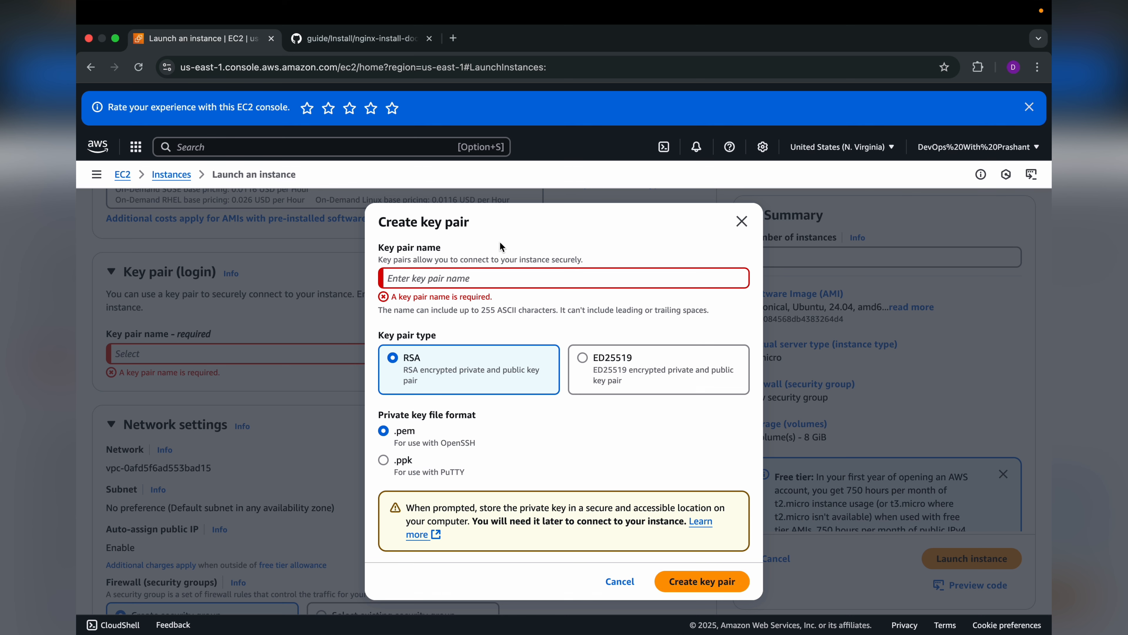
click(472, 280)
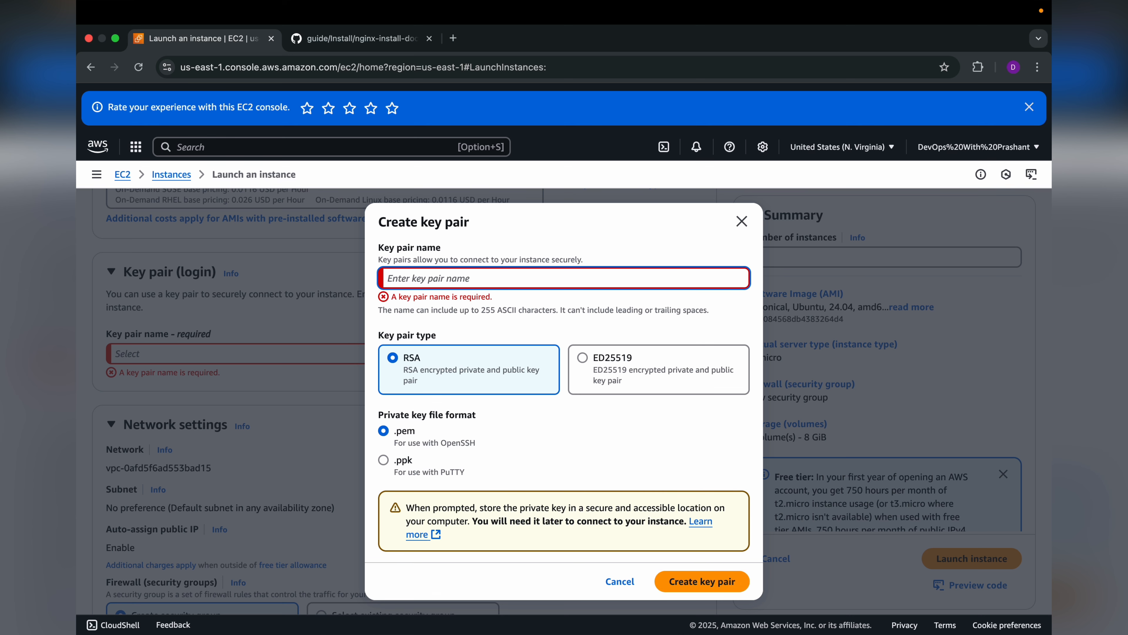
text(testing)
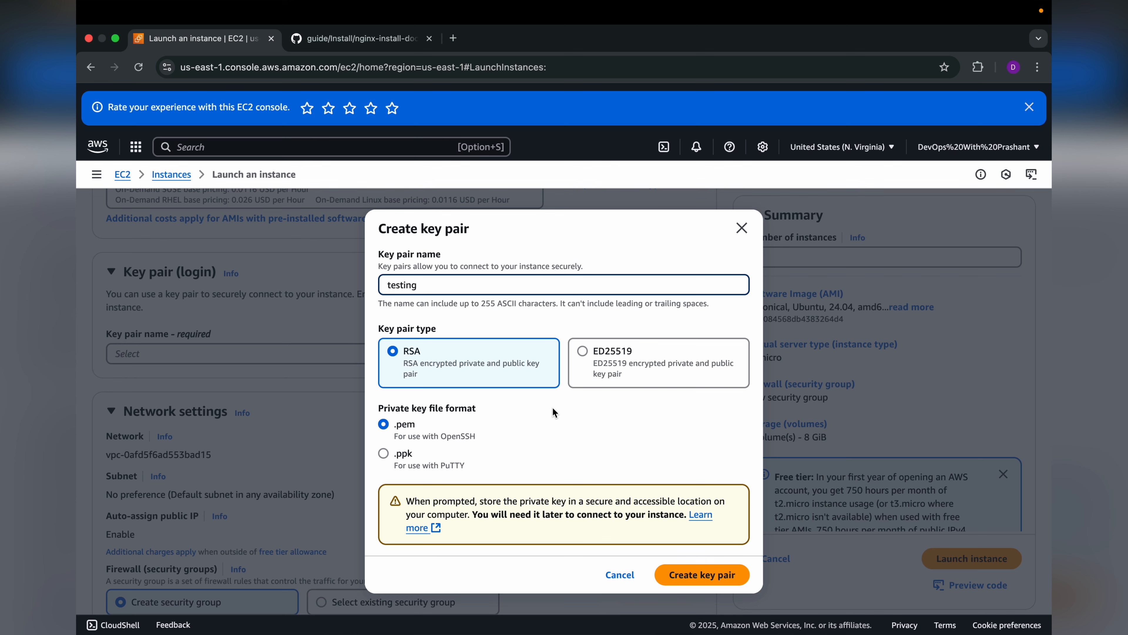
click(702, 575)
mouse_move(848, 105)
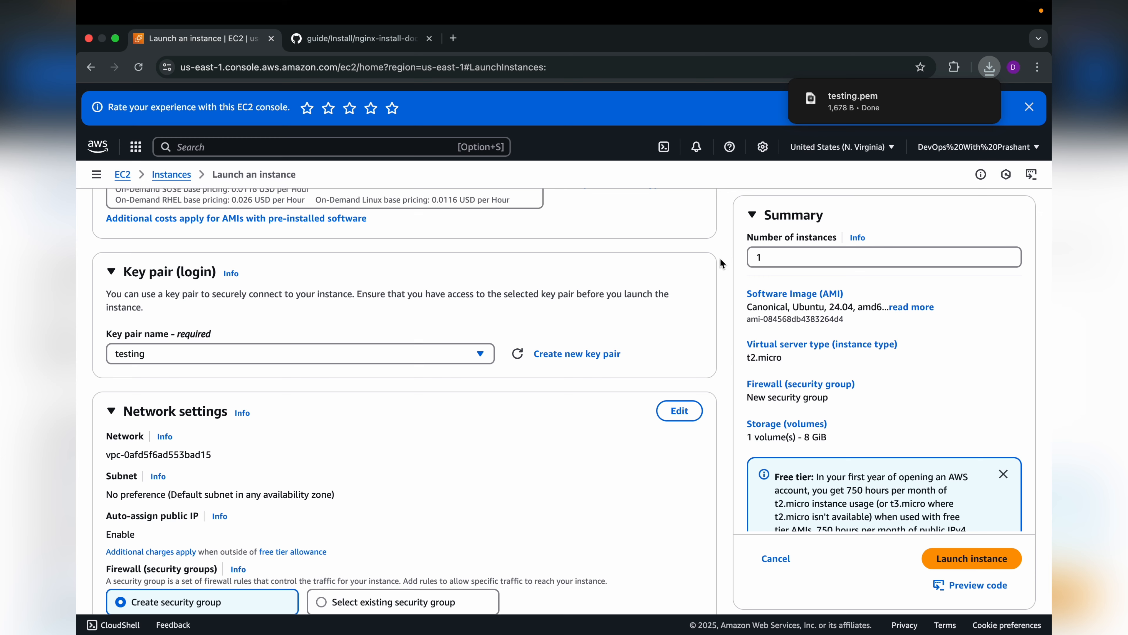
Step: Examine the network settings, including the VPC, subnet, public IP assignment and security group rules
scroll(721, 260, down, 4)
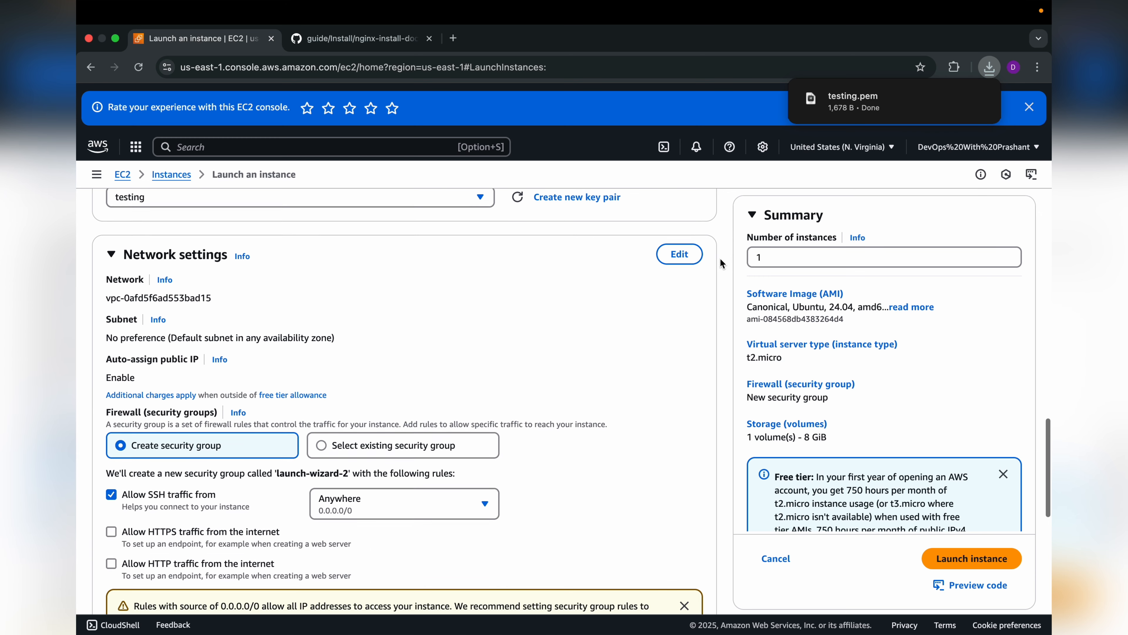
scroll(720, 260, up, 3)
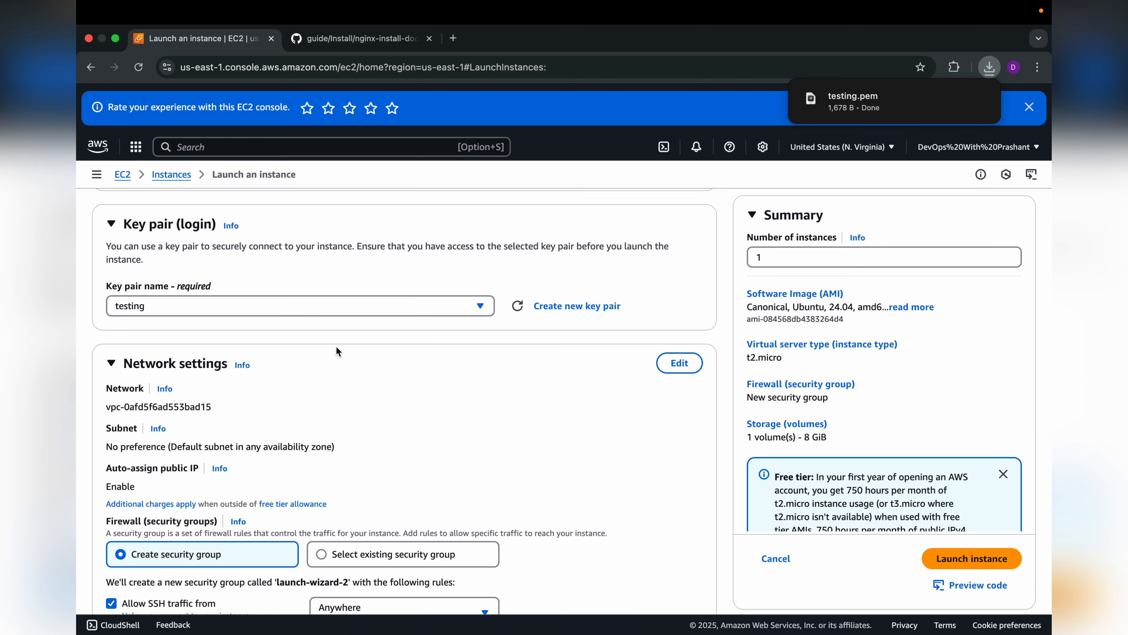
scroll(462, 348, down, 3)
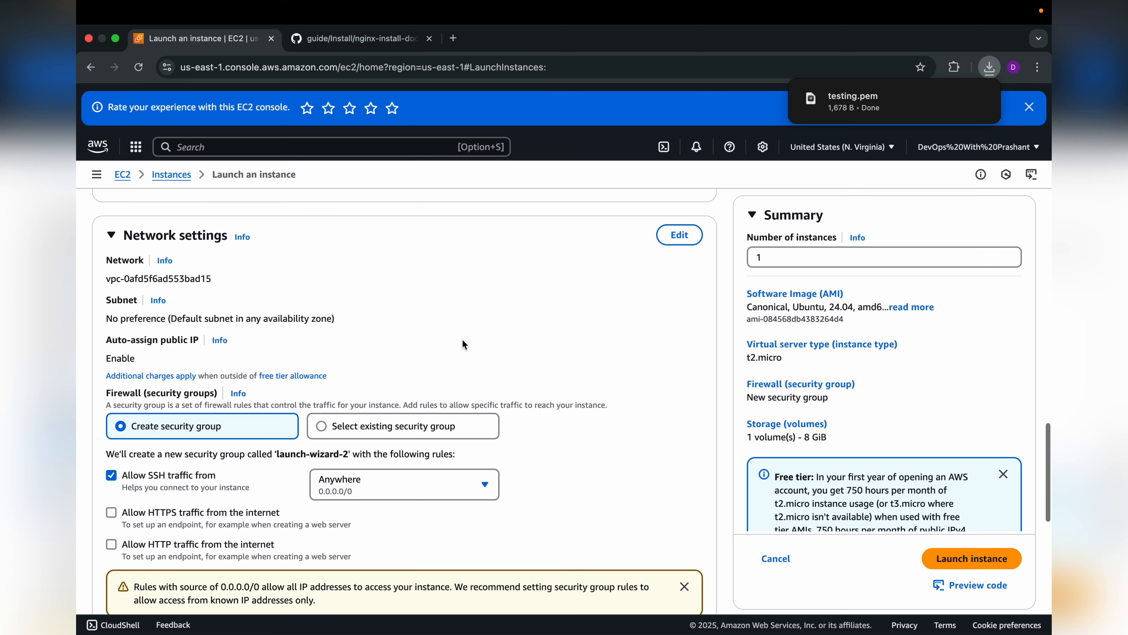
scroll(416, 273, down, 1)
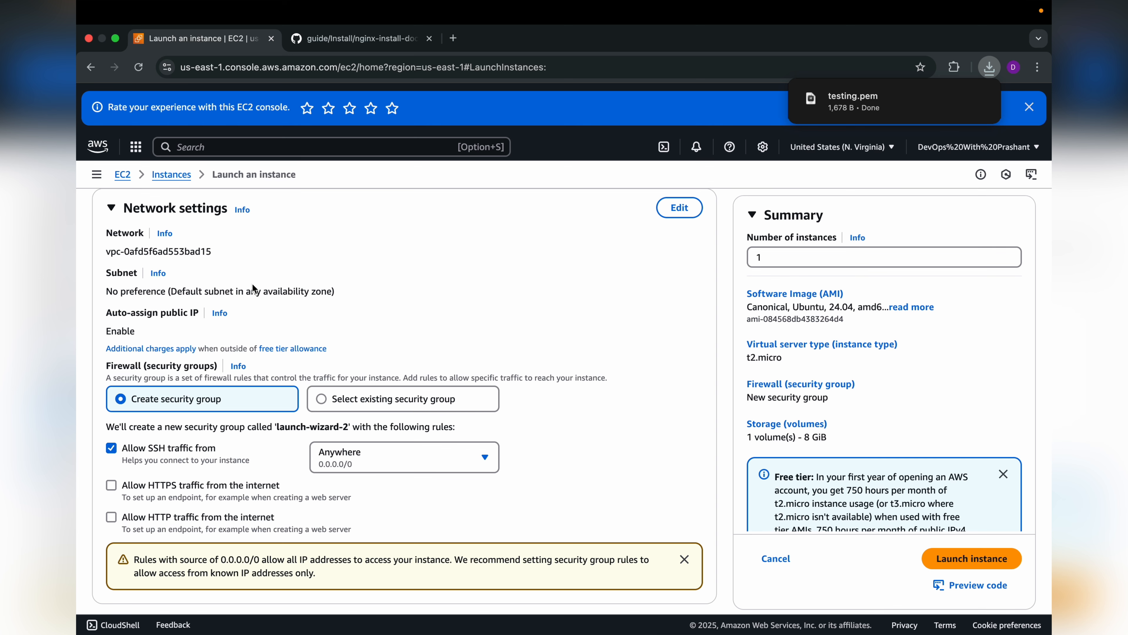
scroll(279, 289, up, 1)
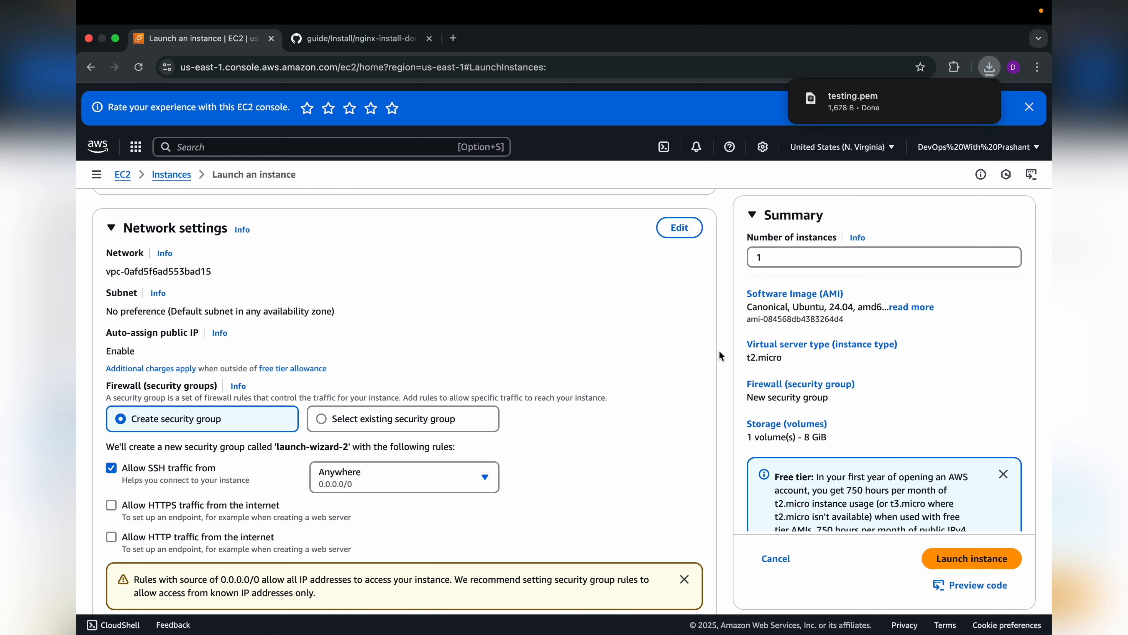
scroll(720, 358, down, 1)
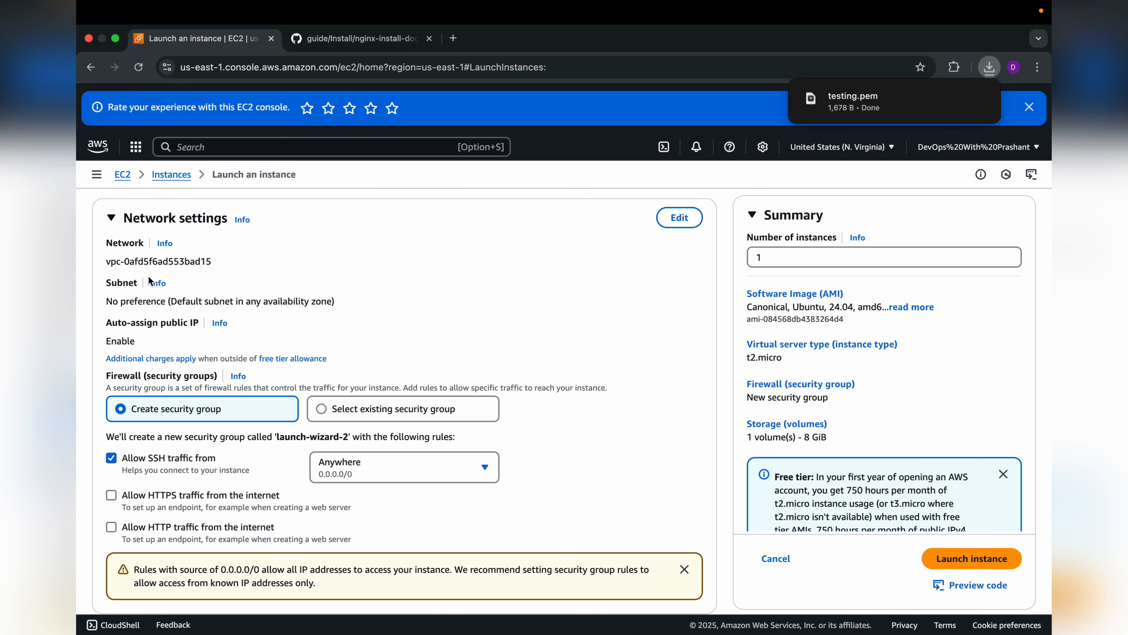
scroll(255, 309, down, 2)
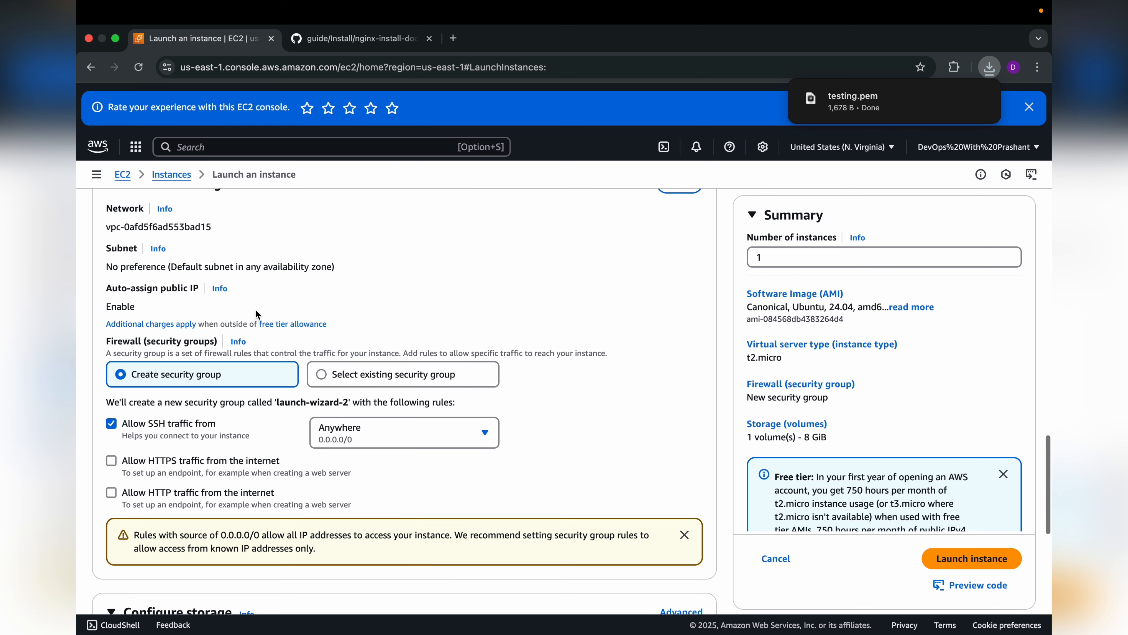
scroll(200, 344, down, 3)
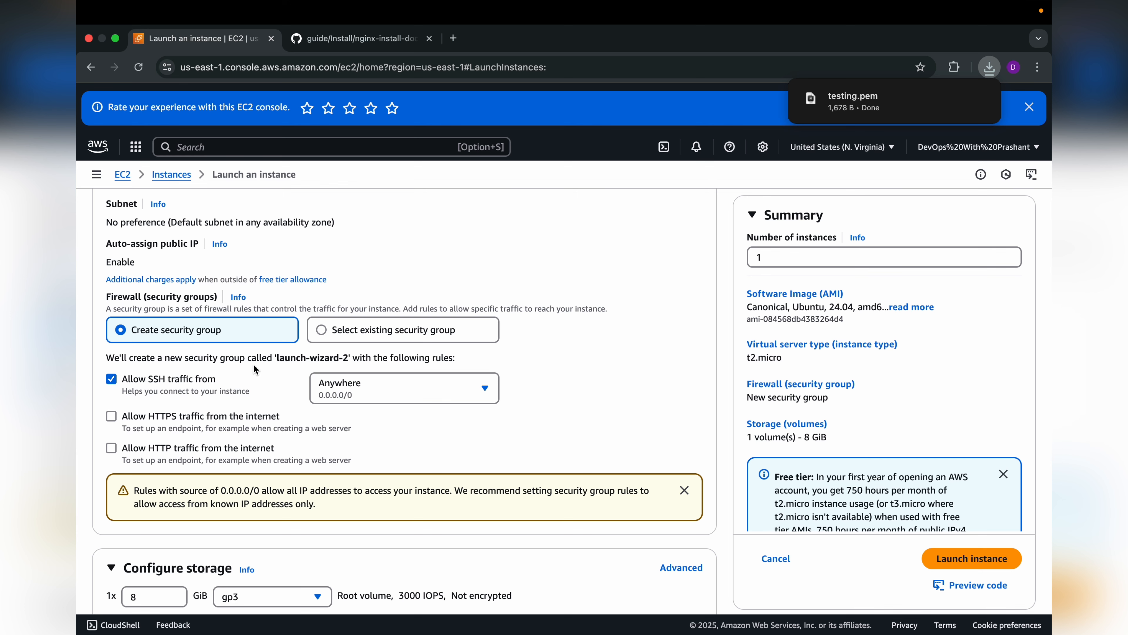
Step: Allow HTTP traffic from the internet in the new security group's rules
scroll(266, 429, down, 3)
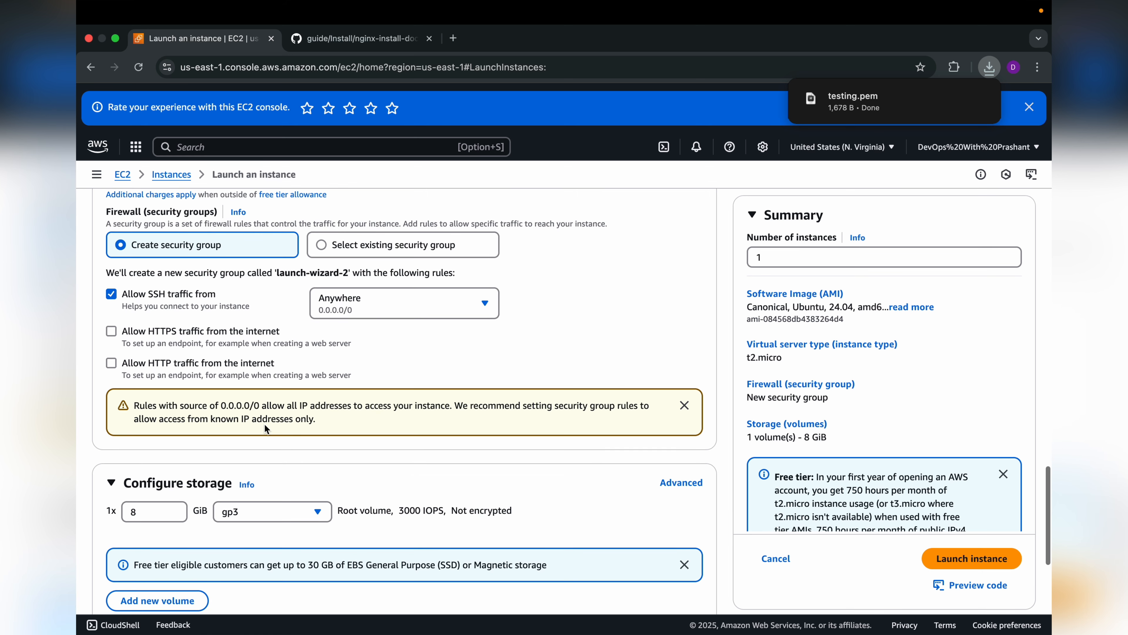
click(111, 365)
drag(126, 370, 265, 366)
click(202, 375)
Step: Review the storage configuration and launch the instance
scroll(313, 381, down, 5)
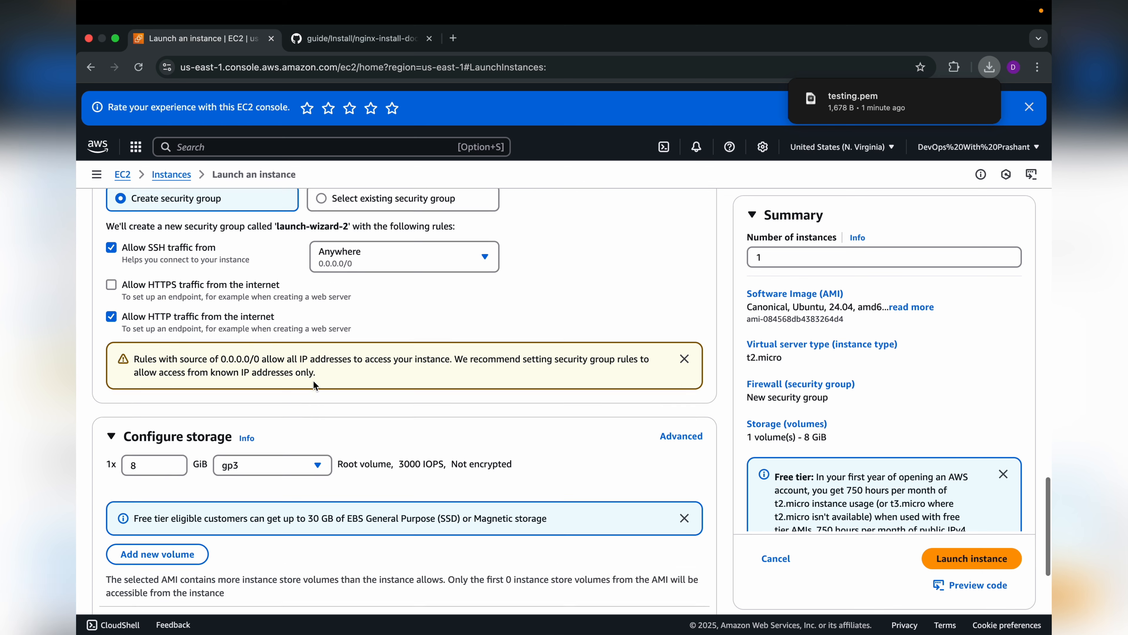
scroll(314, 385, down, 2)
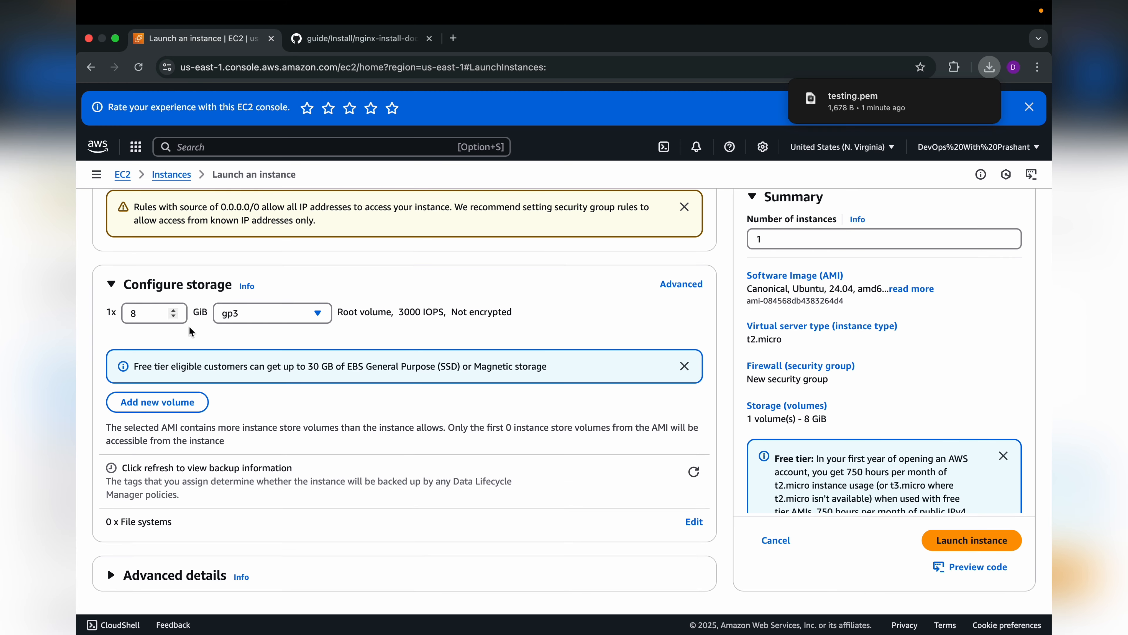
scroll(397, 377, down, 1)
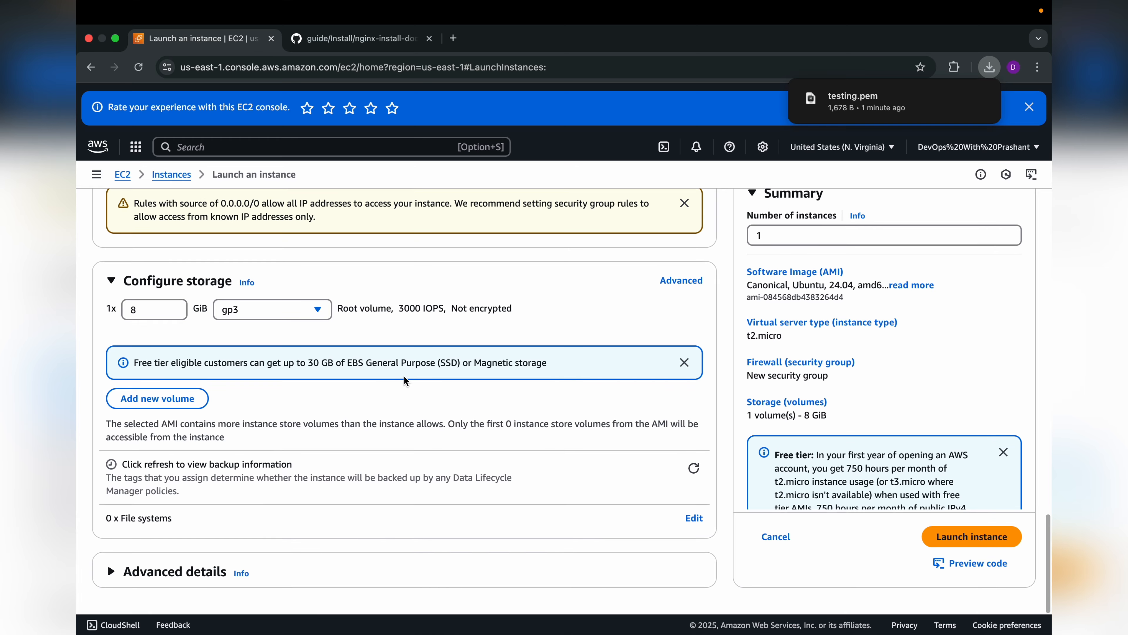
scroll(727, 372, up, 20)
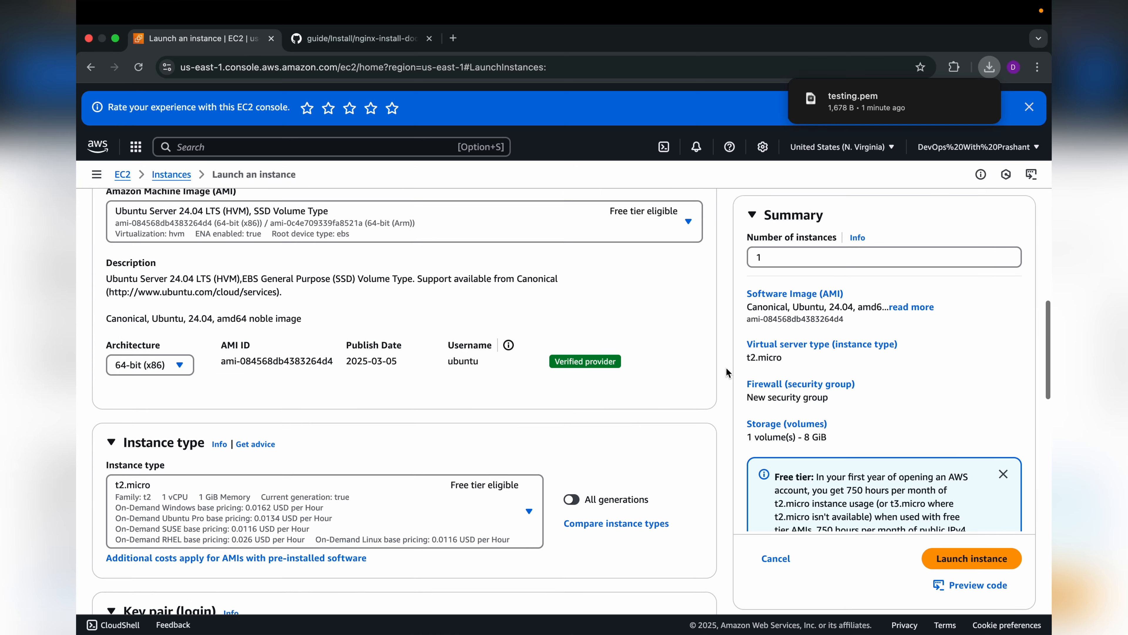
scroll(726, 373, down, 20)
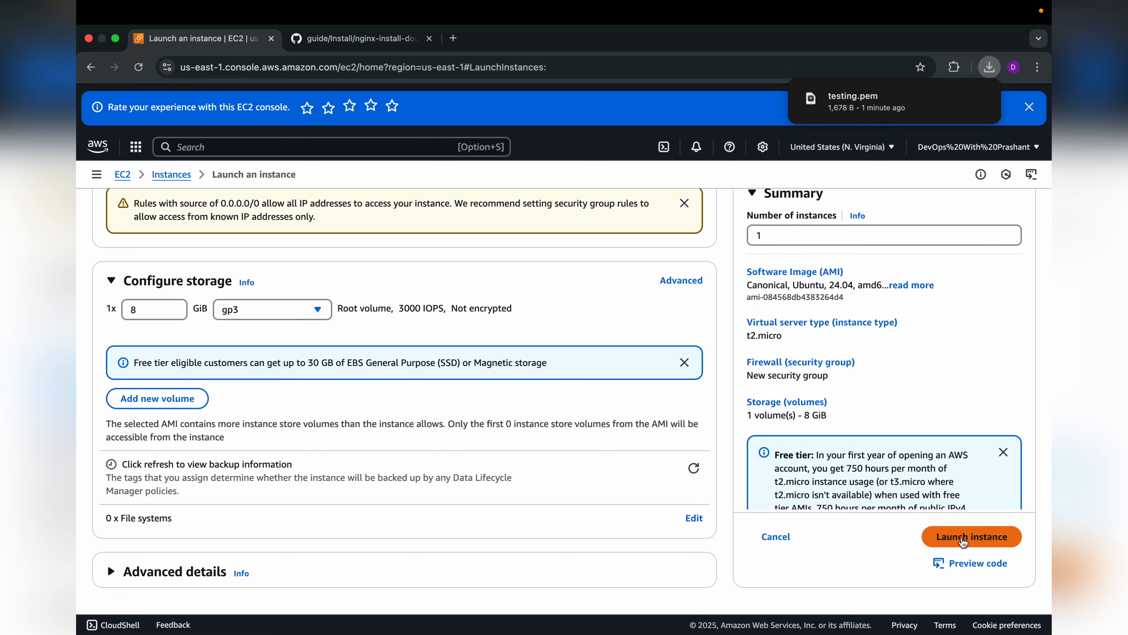
click(963, 537)
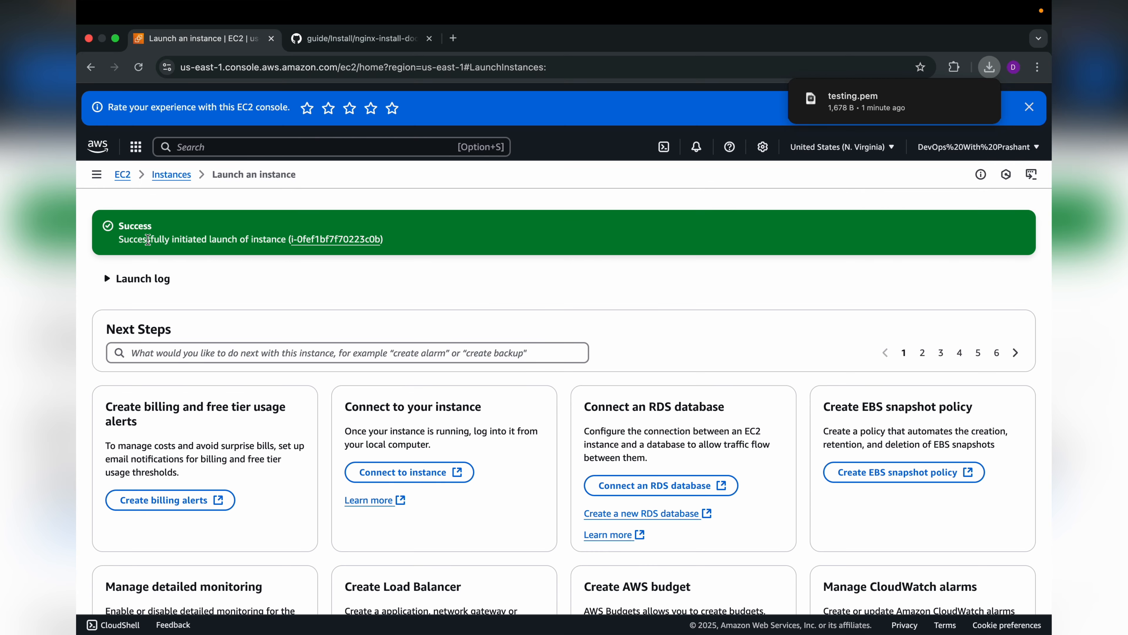
Step: Open the newly launched instance, select MyDemoServer in the instance list and open its SSH client connection instructions
drag(128, 241, 260, 241)
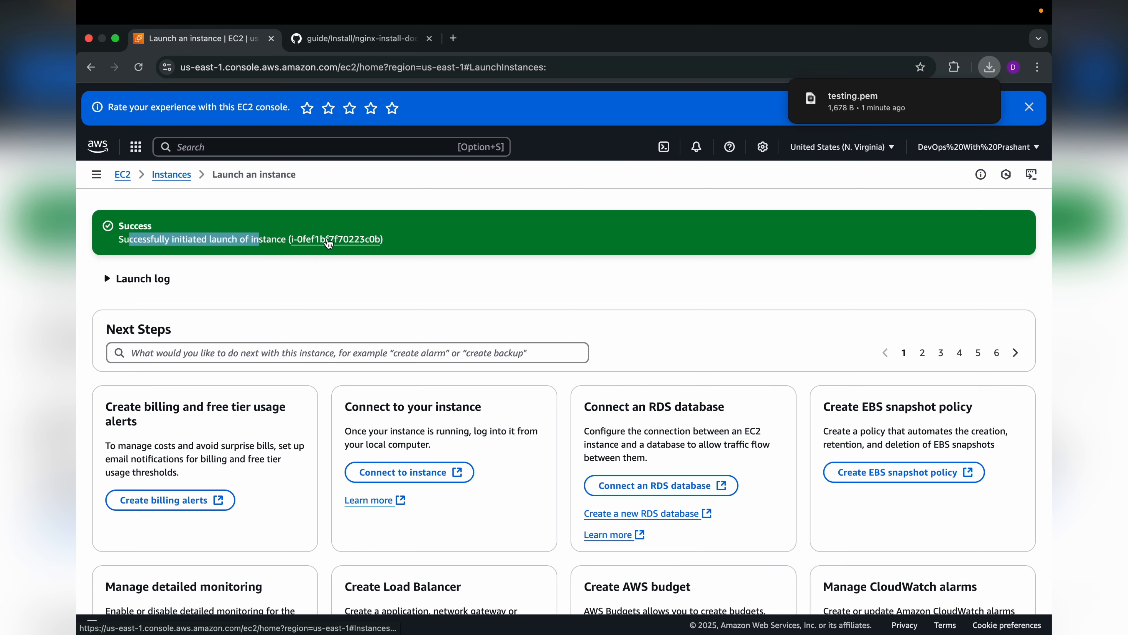
click(328, 241)
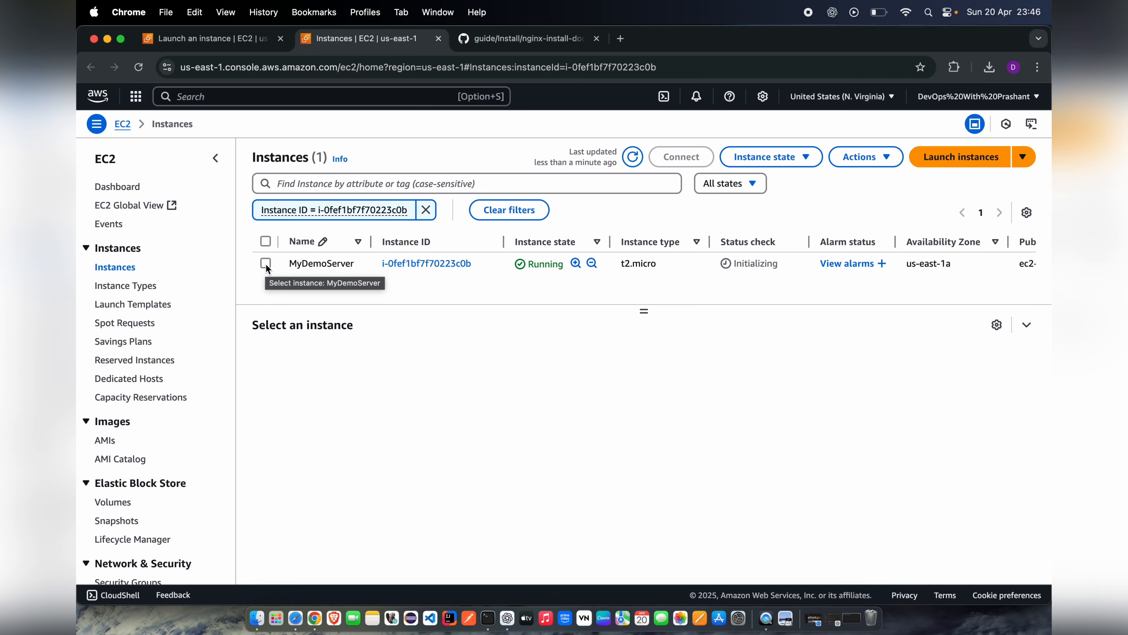
click(266, 264)
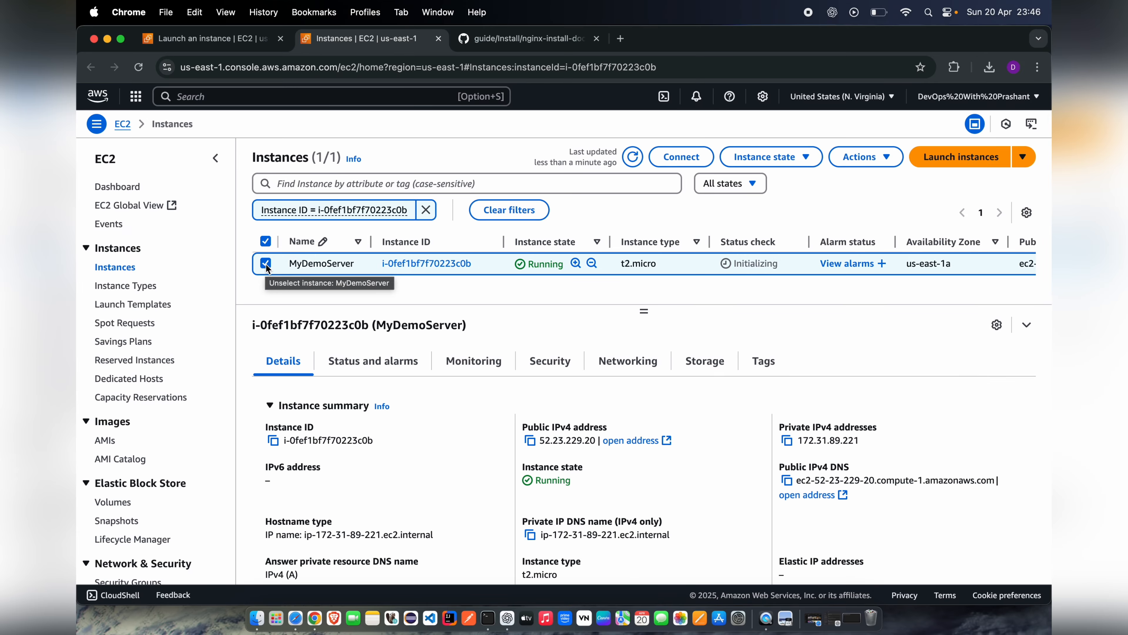
click(683, 160)
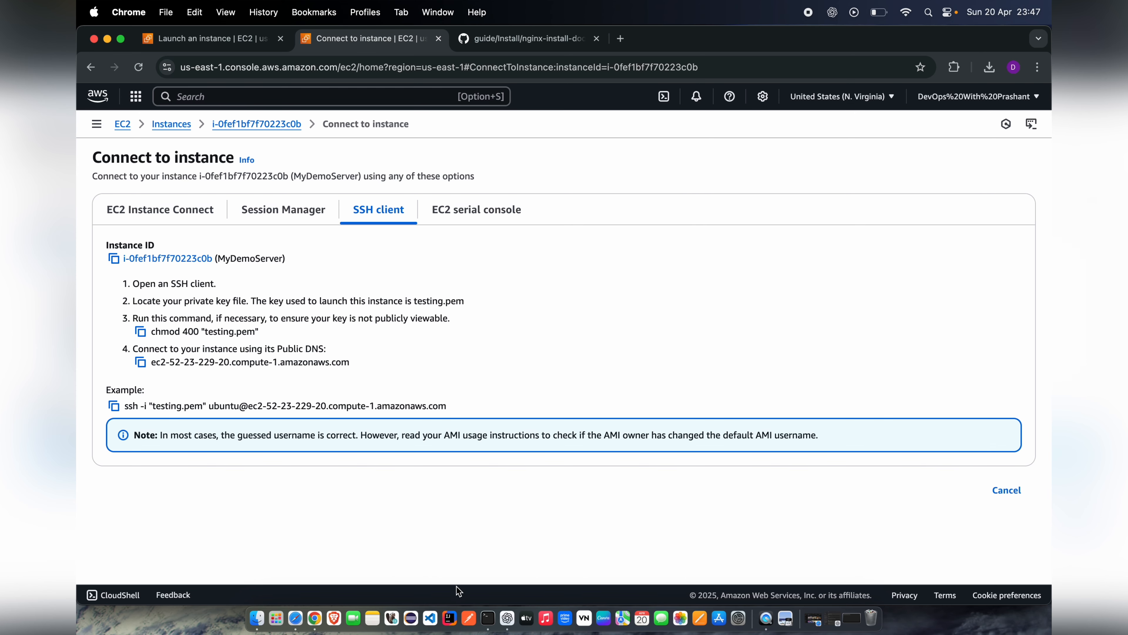
Step: Copy the key permission command from the SSH instructions and run chmod 400 "testing.pem" in Terminal
click(489, 618)
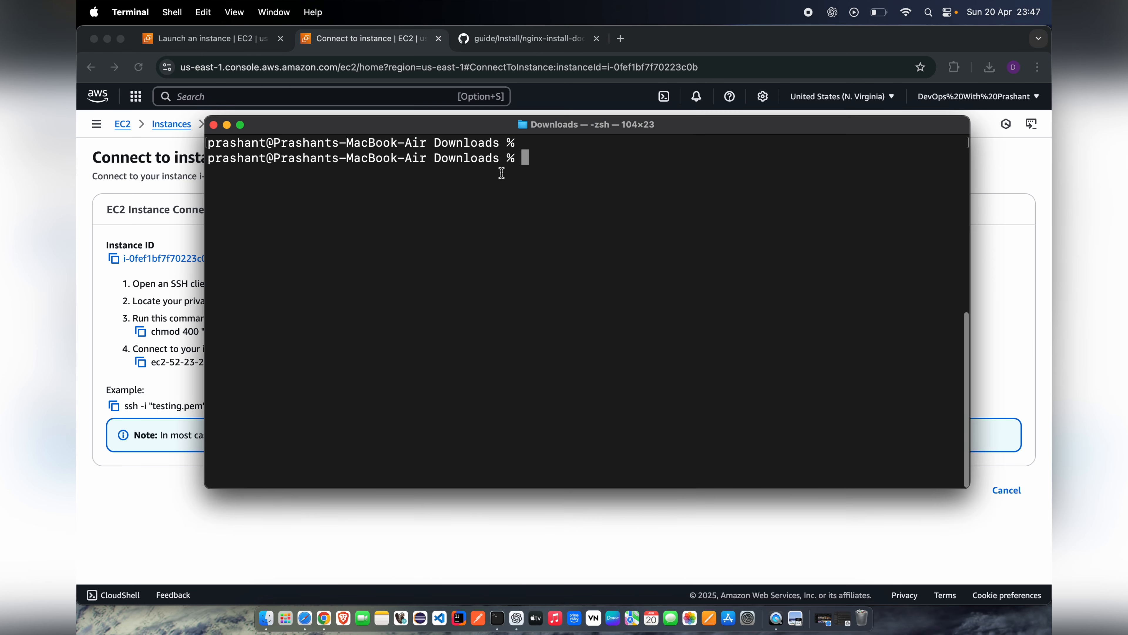
drag(504, 124, 672, 130)
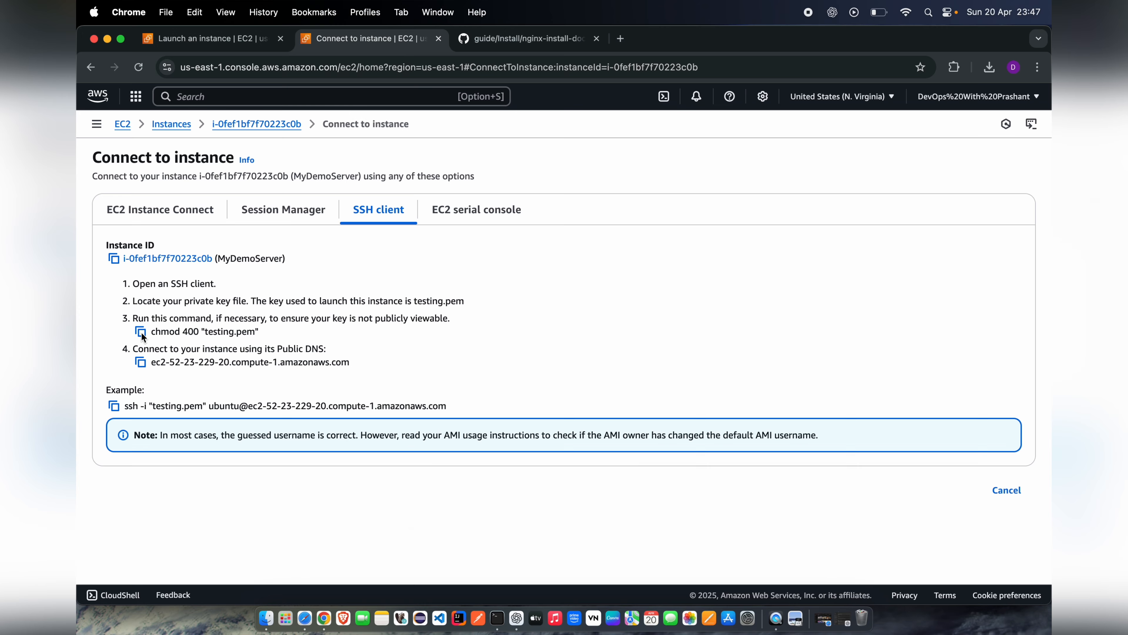
click(143, 334)
click(143, 334)
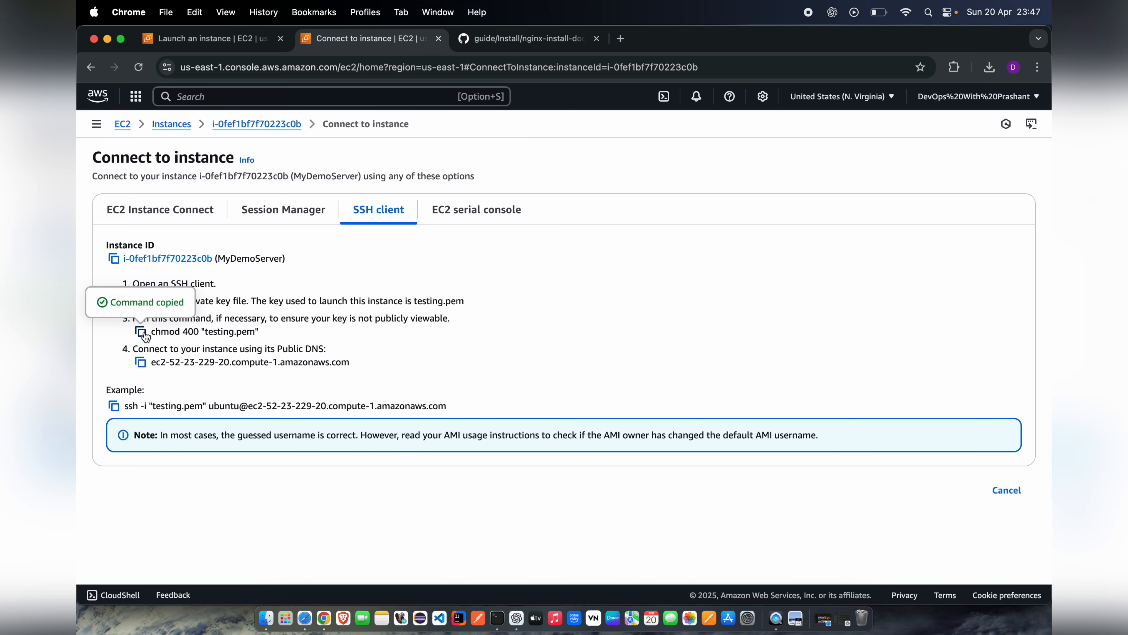
click(498, 620)
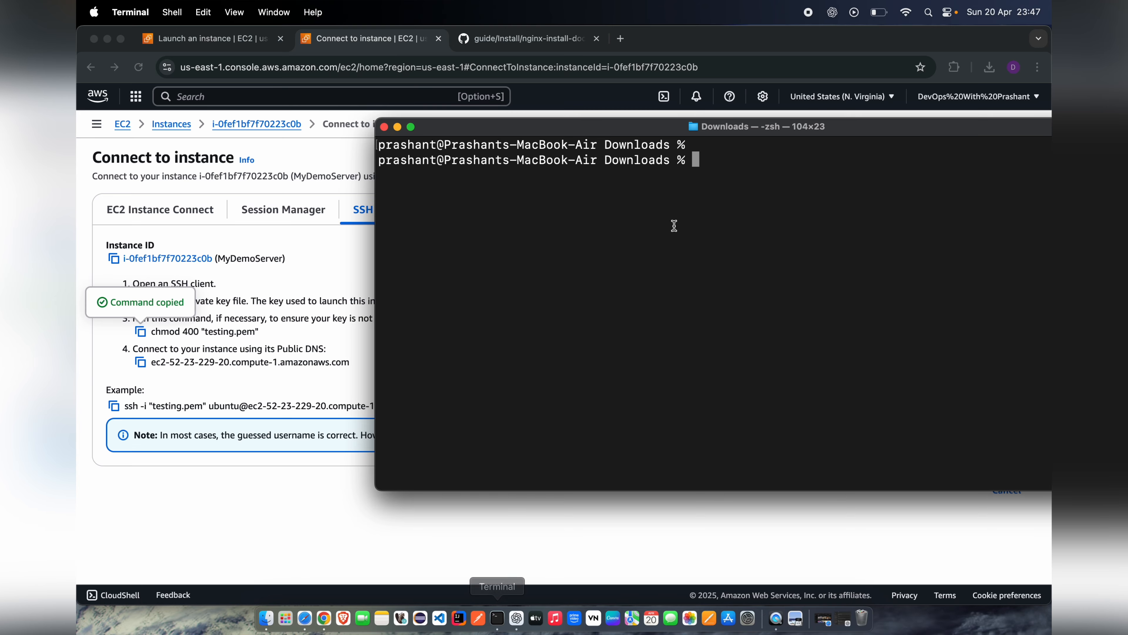
right_click(722, 163)
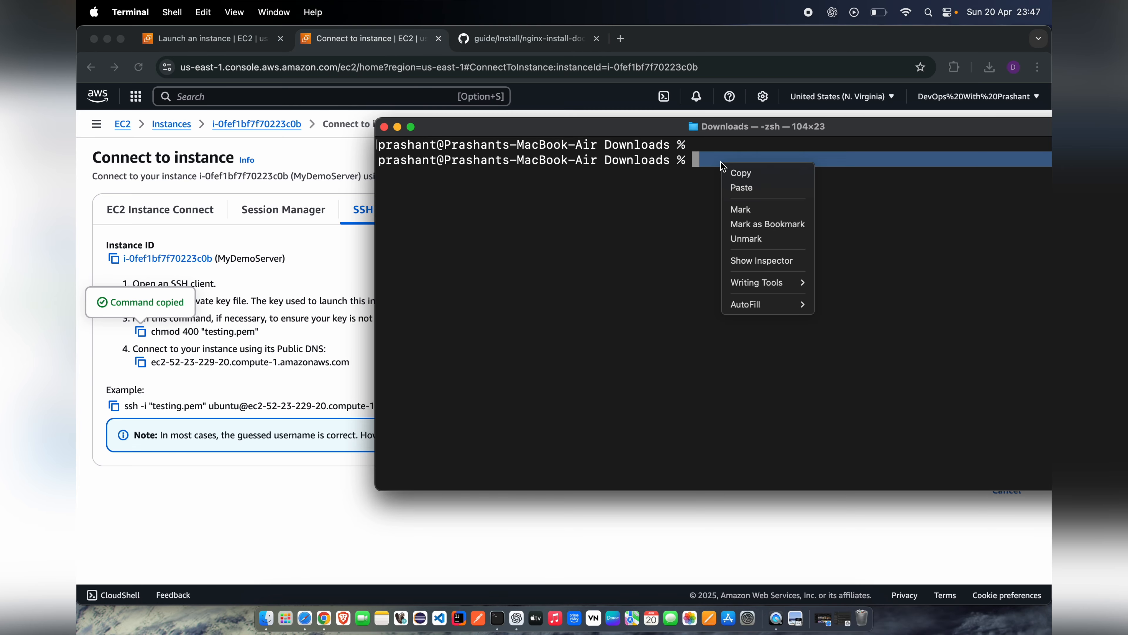
click(730, 182)
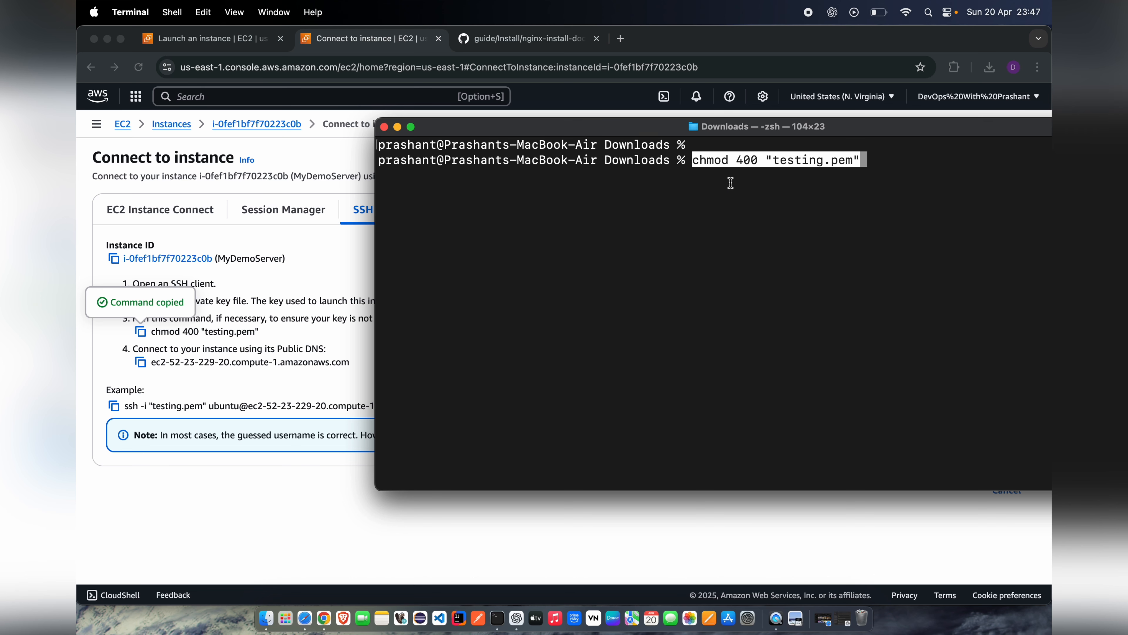
key(Right)
key(Return)
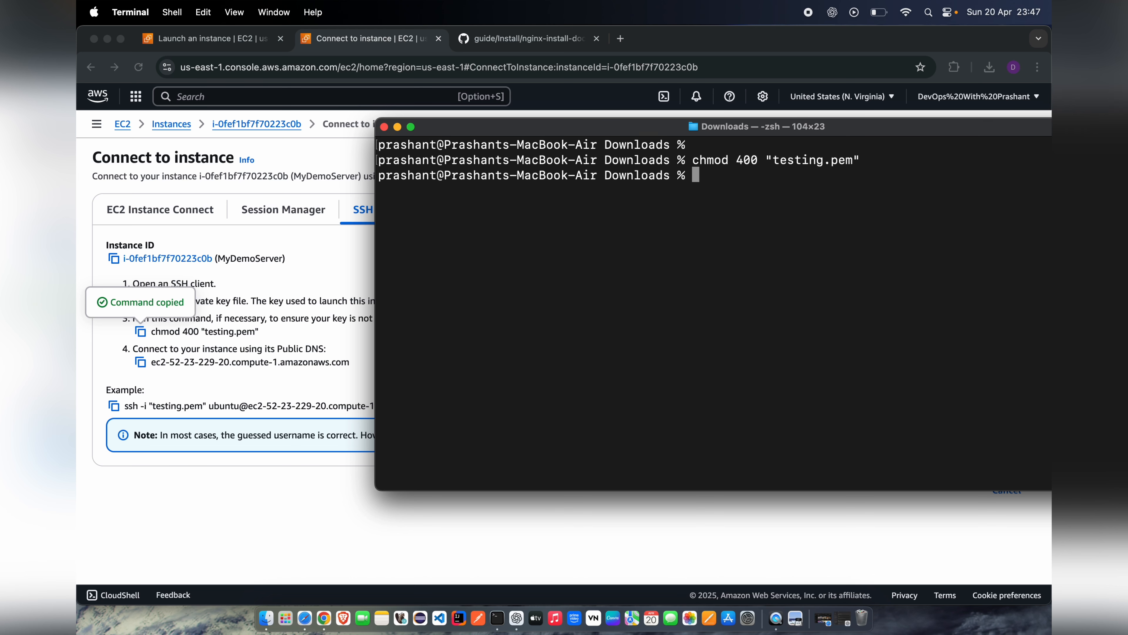
Step: Copy the example SSH command that uses testing.pem, run it in Terminal and answer yes to continue connecting to the host
click(163, 382)
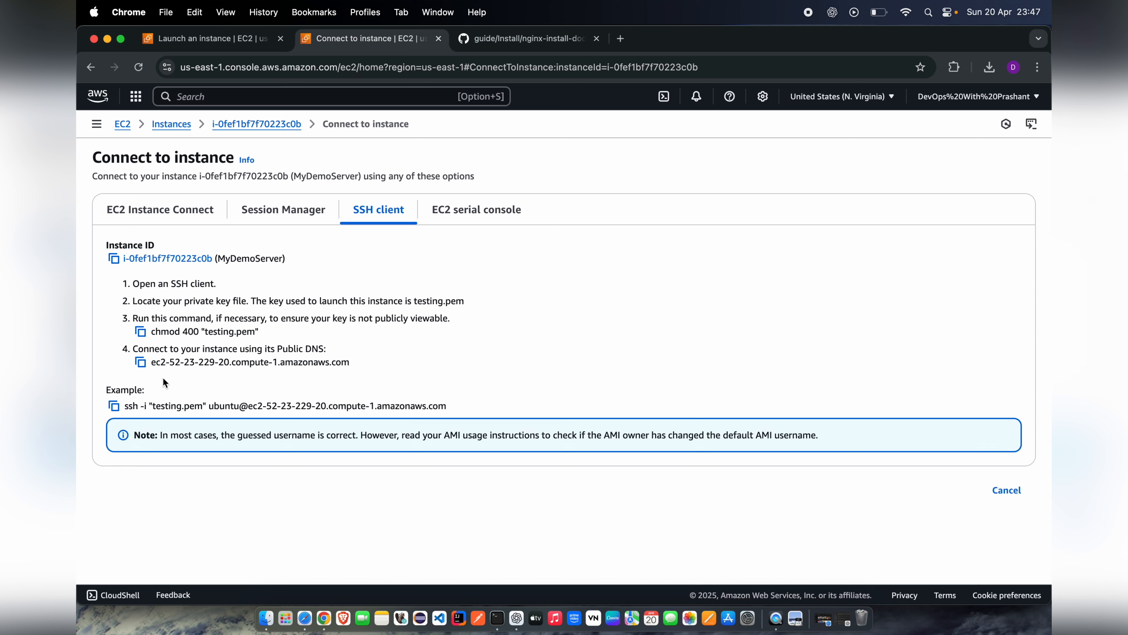
drag(130, 399, 360, 423)
click(150, 383)
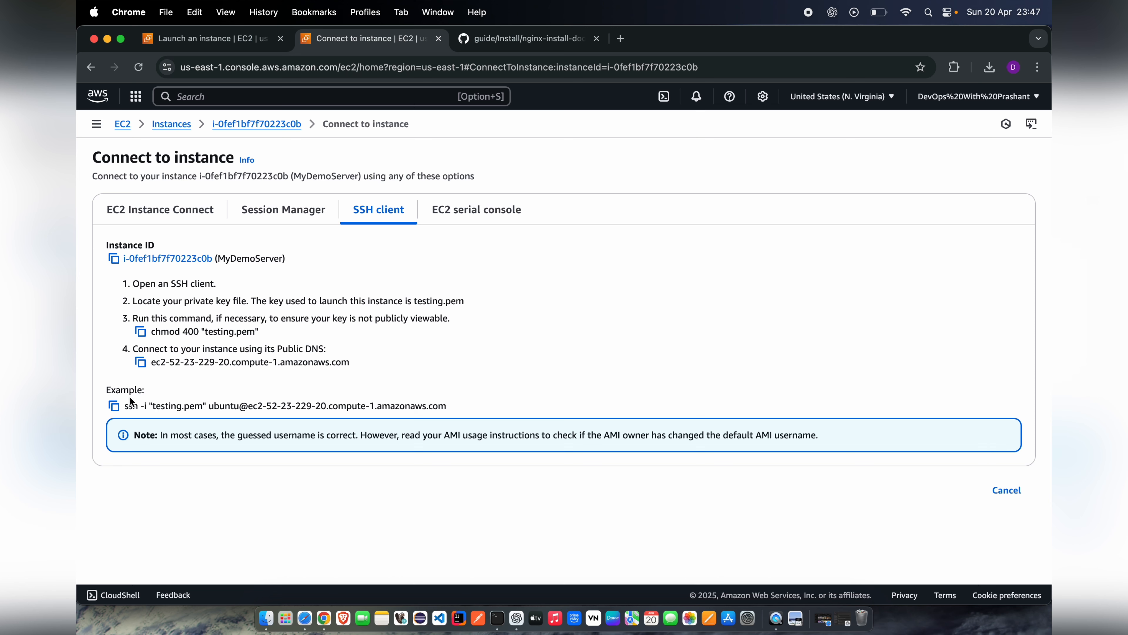
click(114, 407)
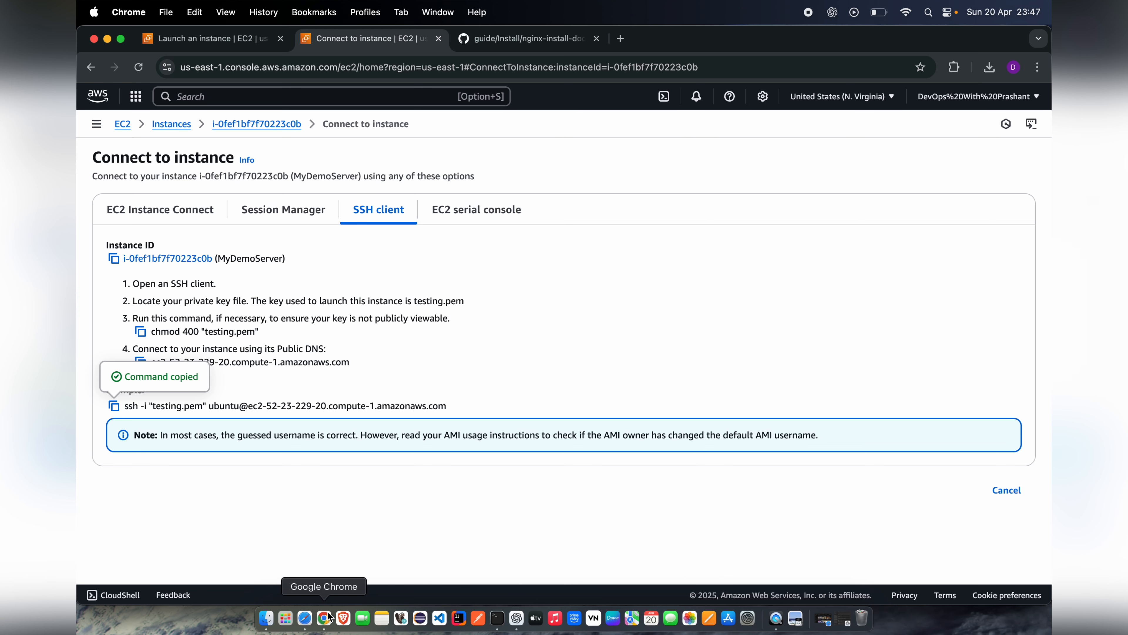
click(498, 616)
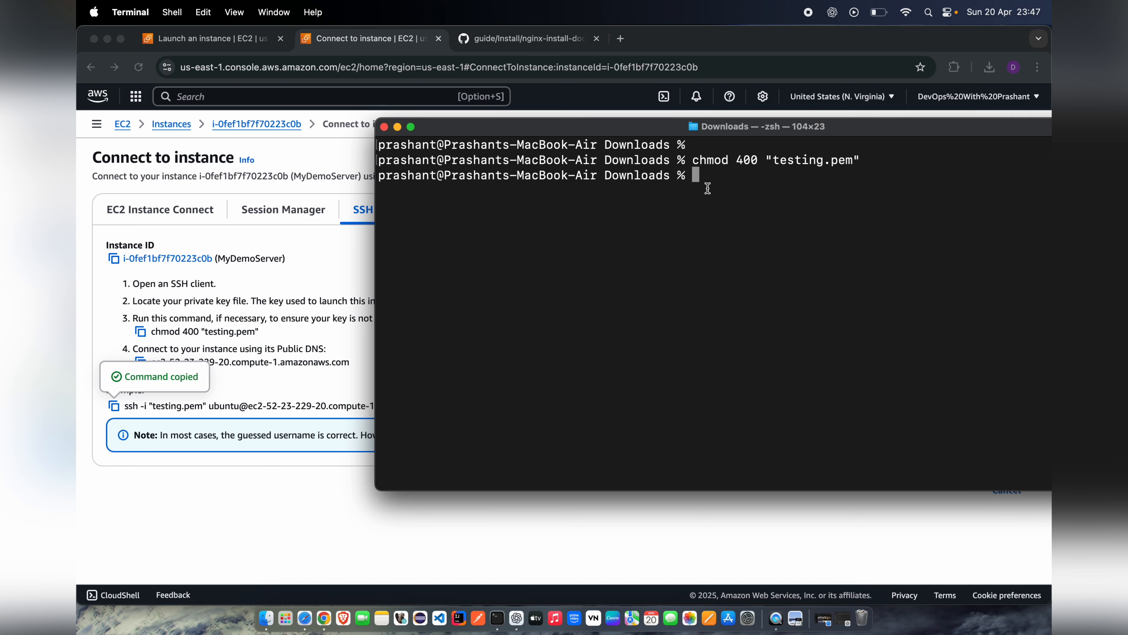
click(710, 179)
right_click(711, 179)
click(721, 201)
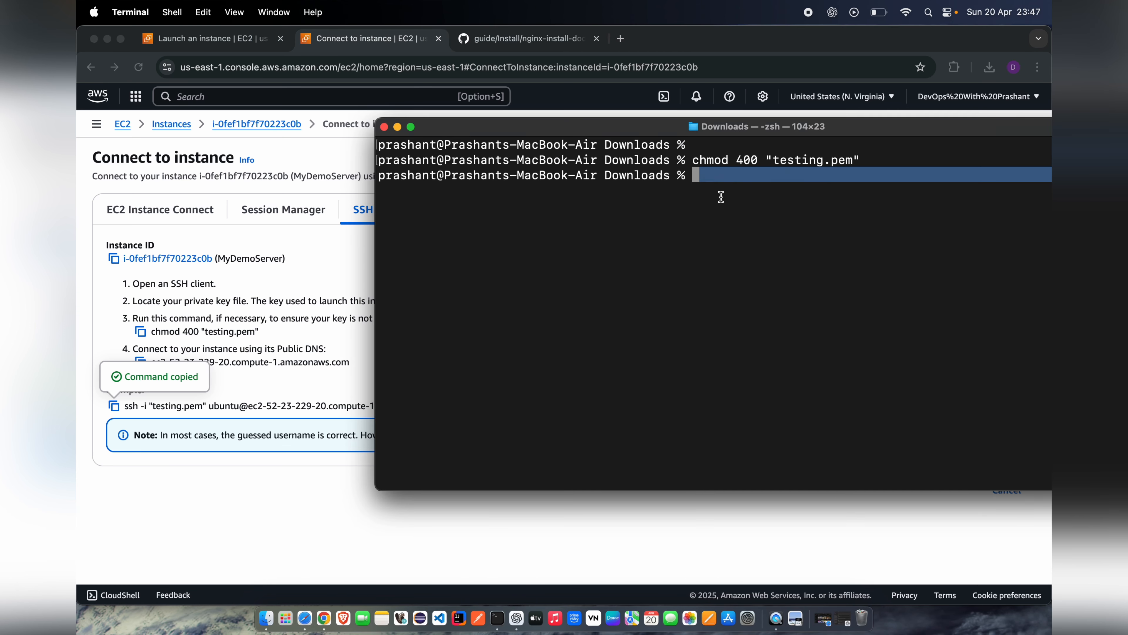
key(Return)
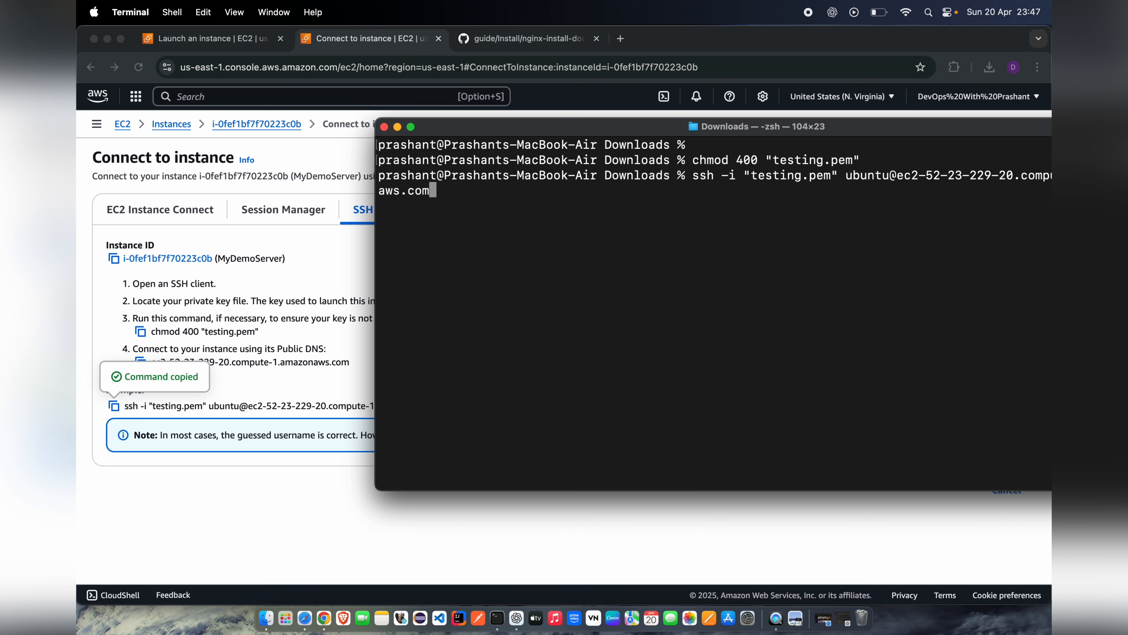
key(Return)
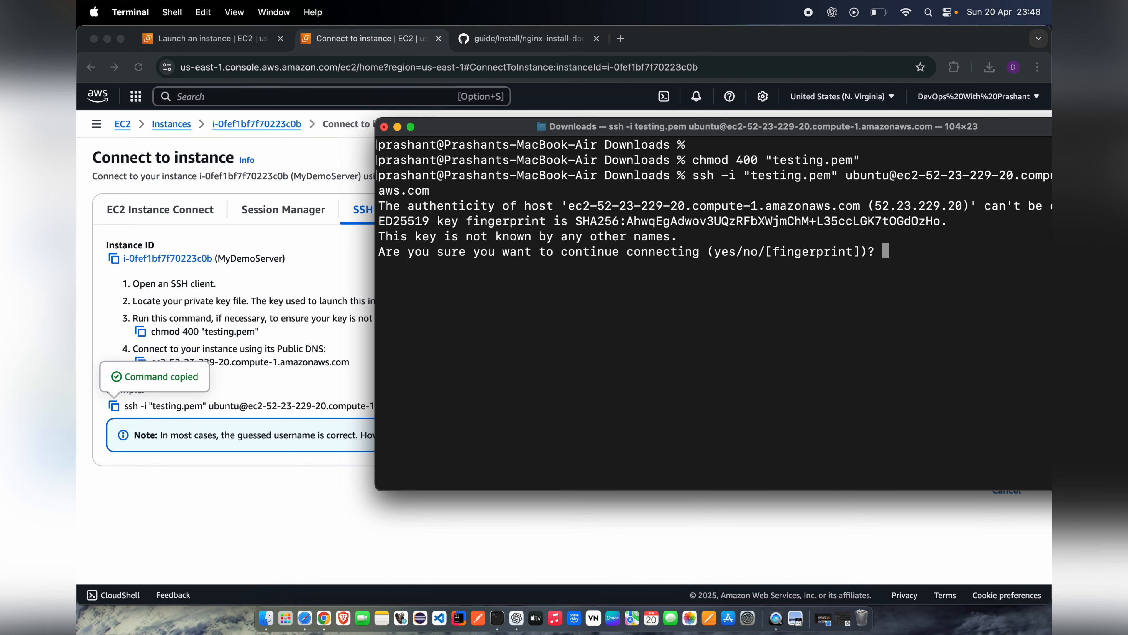
text(yes)
key(Return)
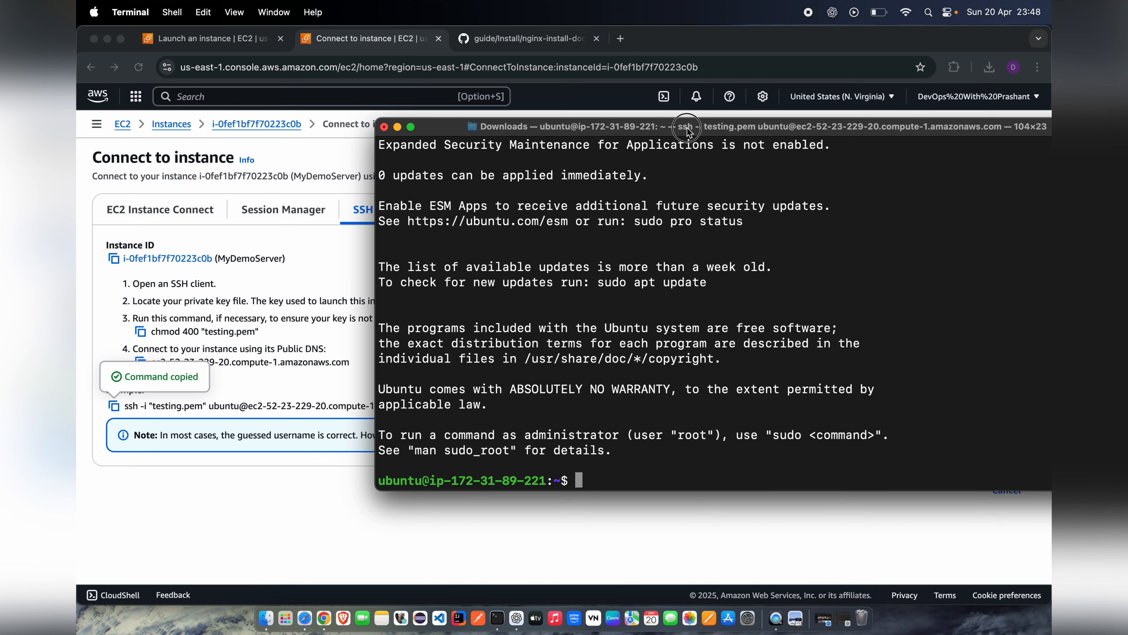
Step: Move the Terminal window fully into view and examine the remote ubuntu prompt
drag(688, 130, 589, 104)
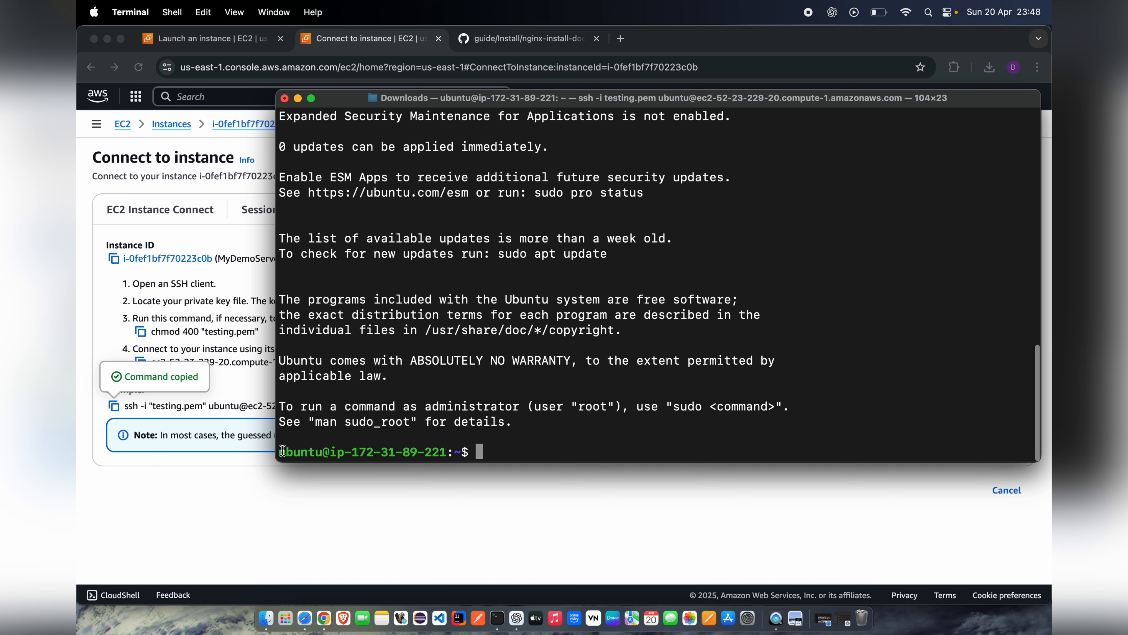
drag(280, 452, 440, 452)
click(545, 451)
Step: Switch to the GitHub guide nginx-install-doc.md in the browser and review its supported systems and EC2 connection instructions for Ubuntu
click(217, 175)
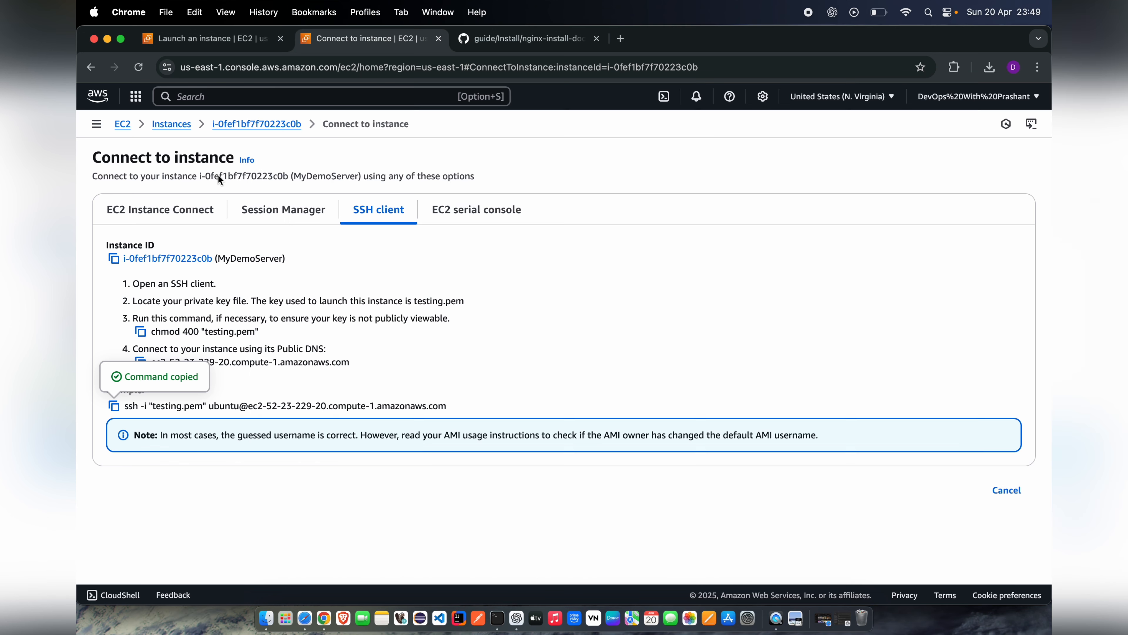
click(532, 41)
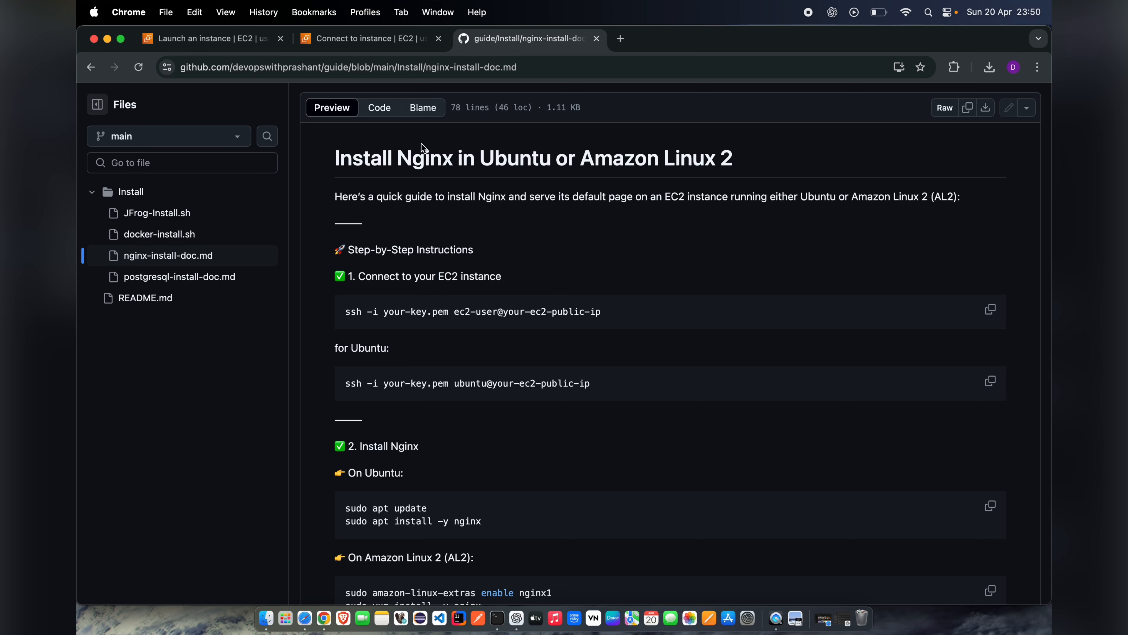
click(391, 37)
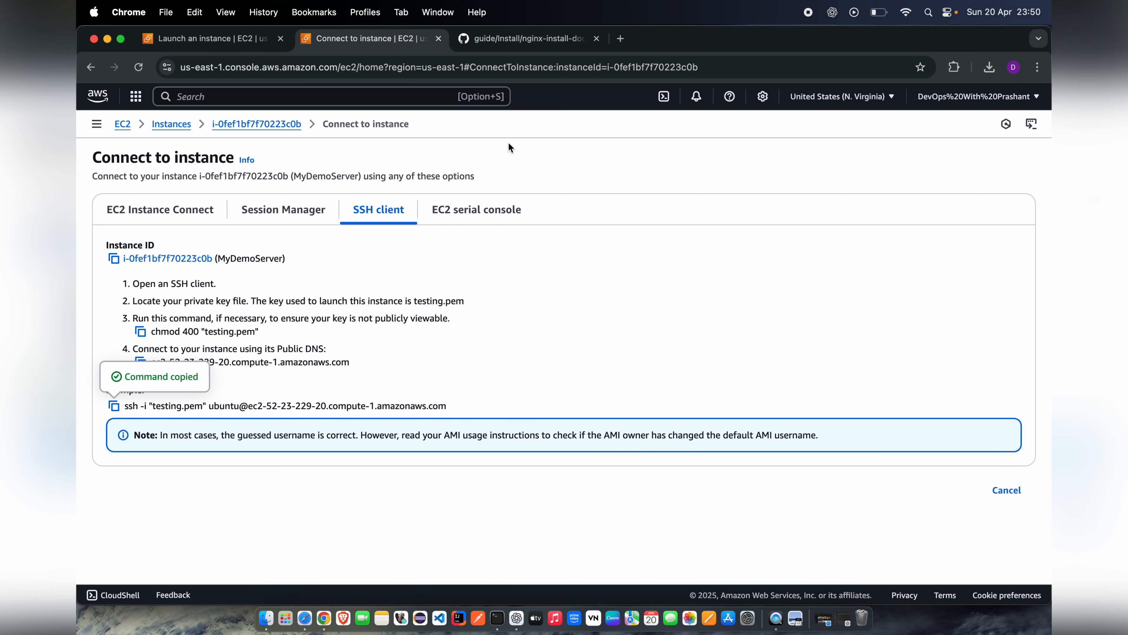
click(526, 40)
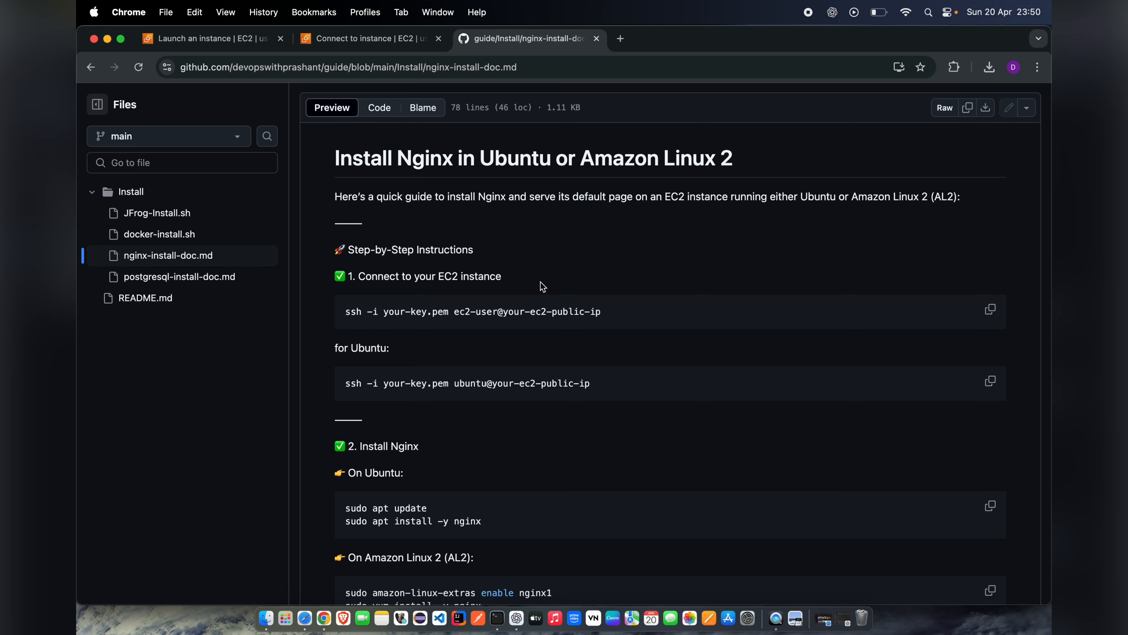
scroll(542, 287, down, 2)
scroll(542, 287, down, 2)
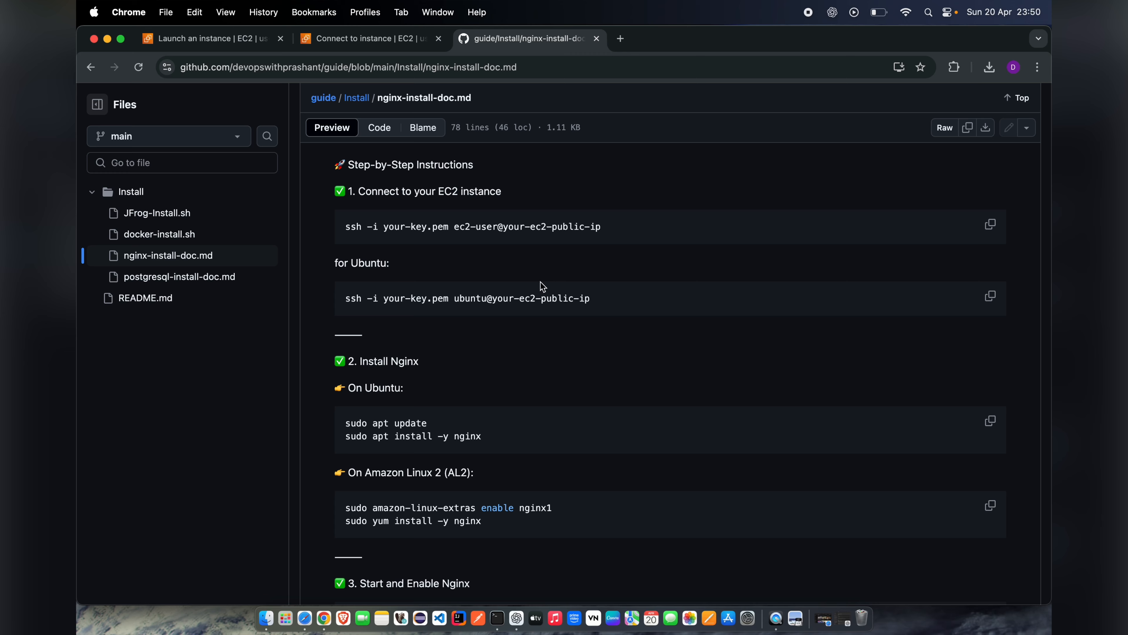
scroll(541, 282, down, 1)
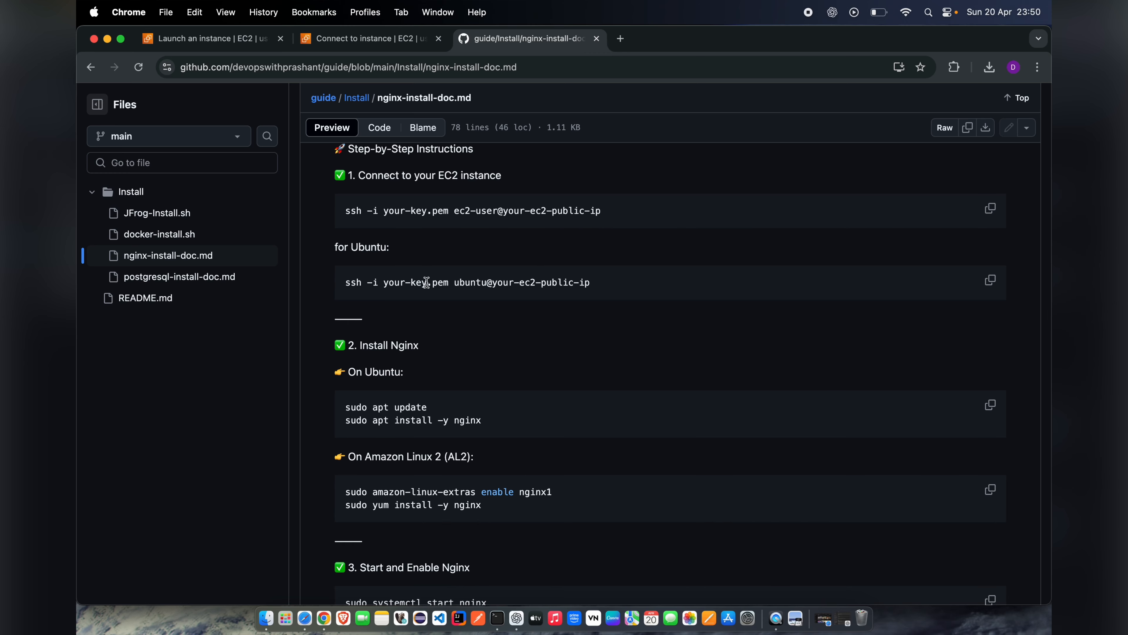
scroll(426, 283, up, 5)
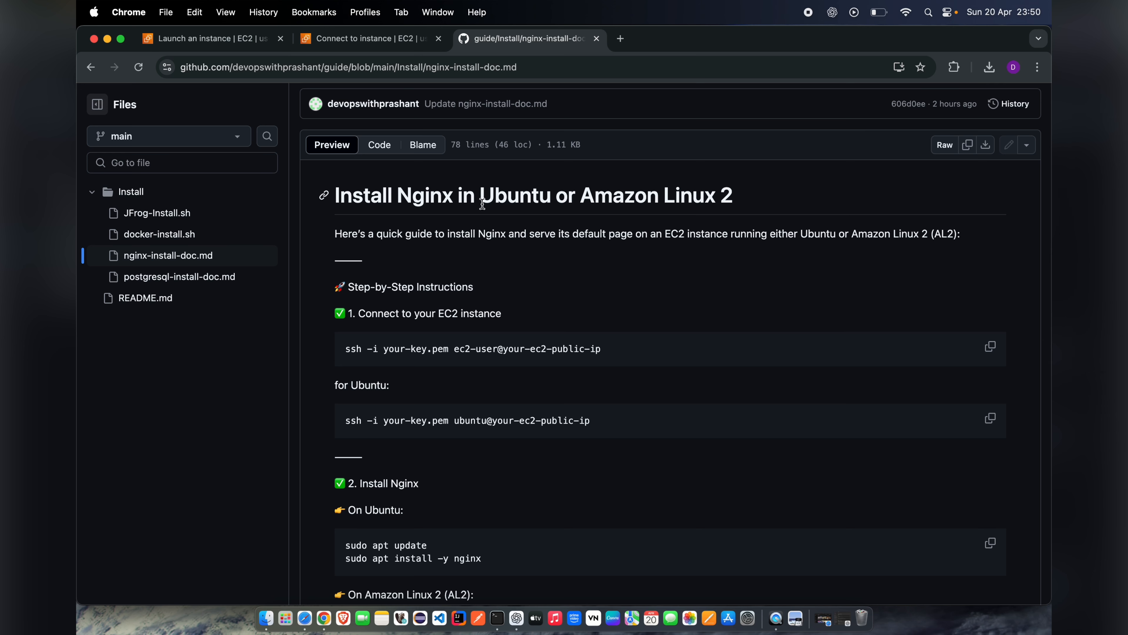
drag(481, 202, 734, 208)
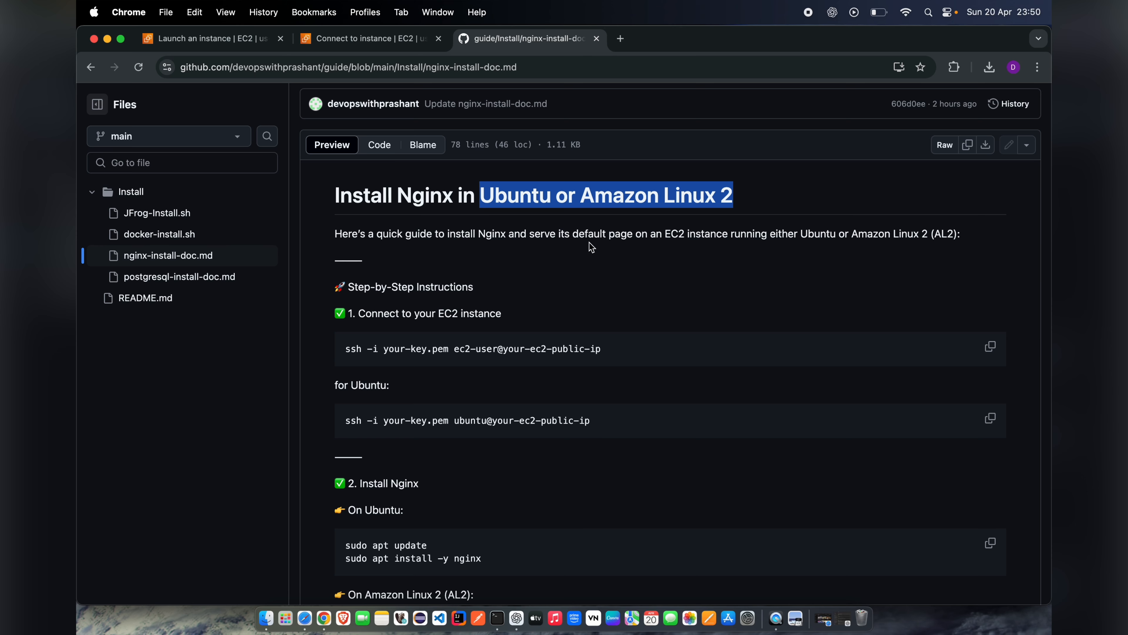
scroll(591, 246, down, 5)
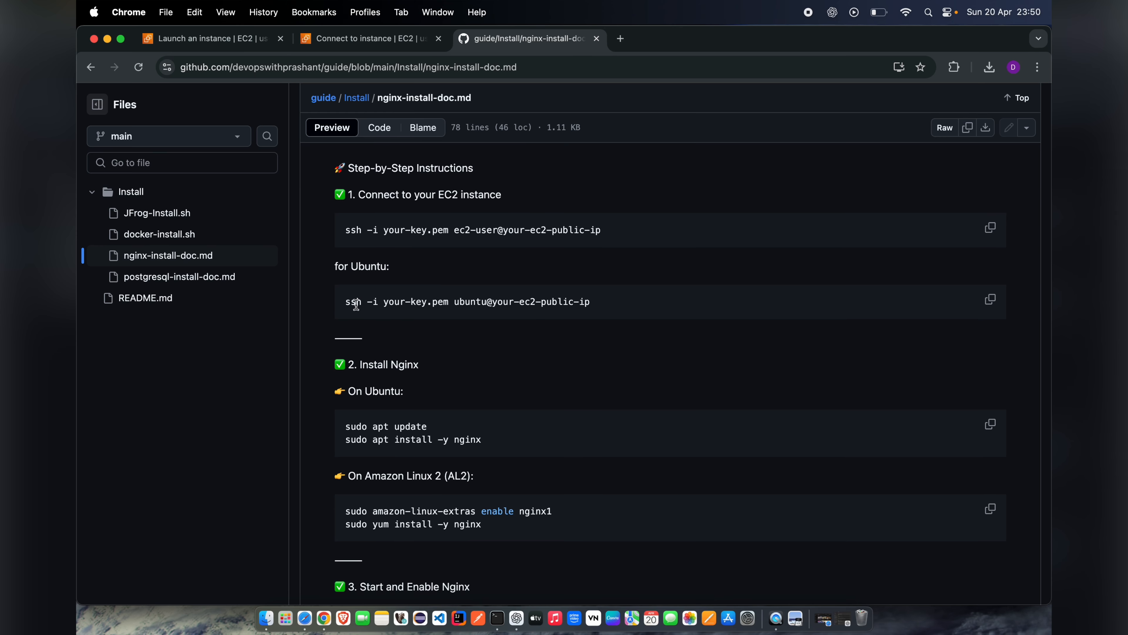
drag(354, 303, 562, 303)
Step: Copy sudo apt update from the guide's Ubuntu install section and run it in the Terminal SSH session
scroll(533, 360, down, 2)
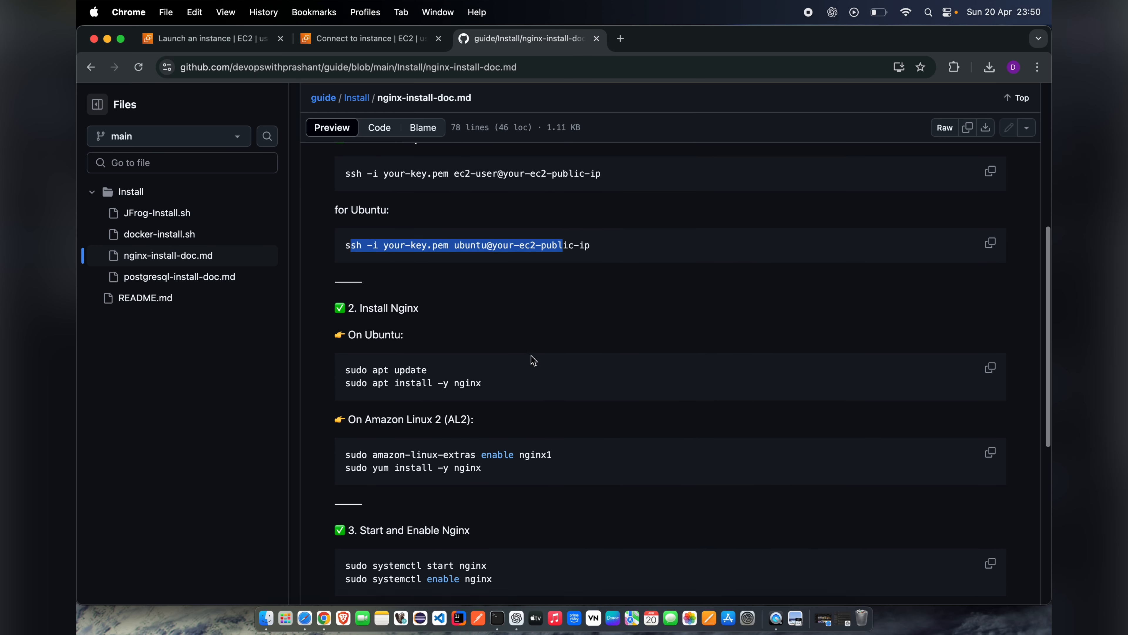
scroll(533, 360, down, 3)
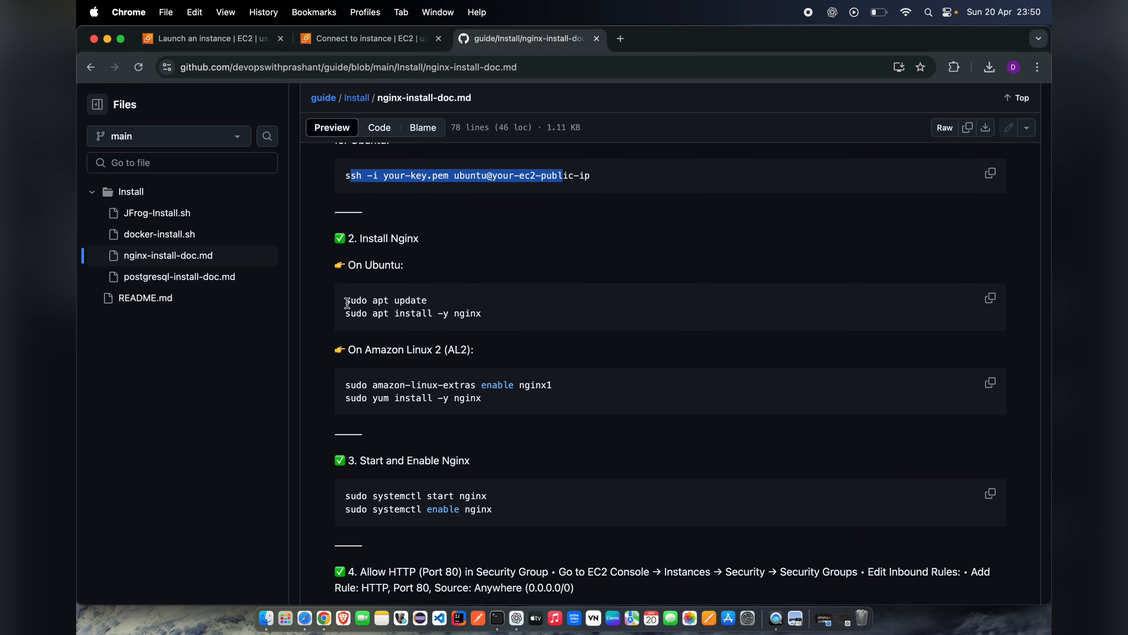
drag(348, 303, 429, 303)
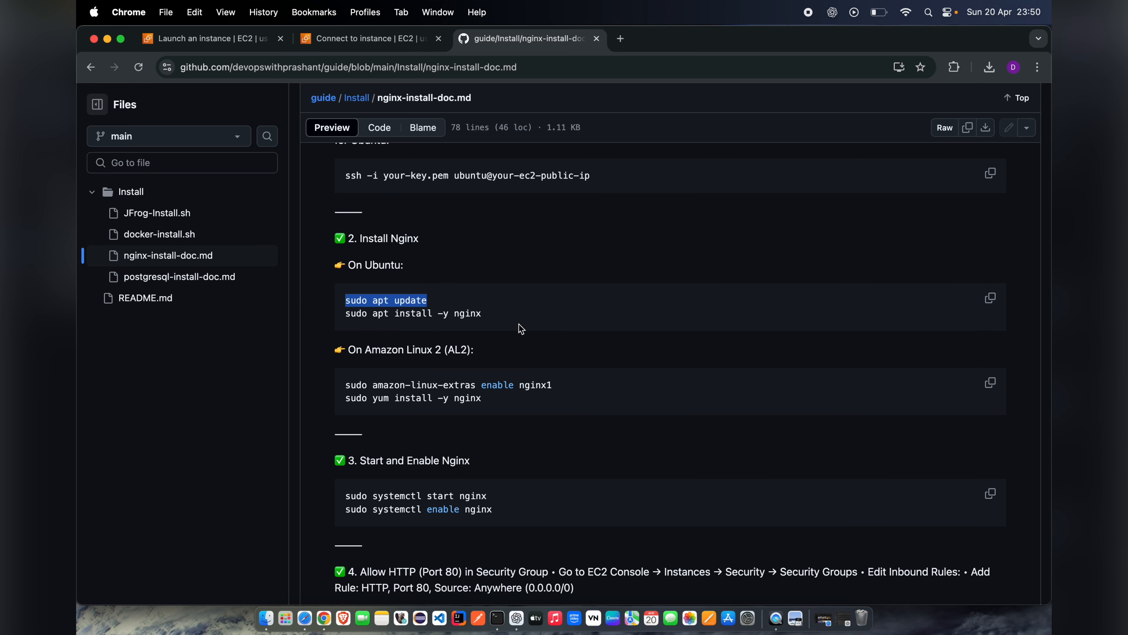
key(super+c)
click(498, 619)
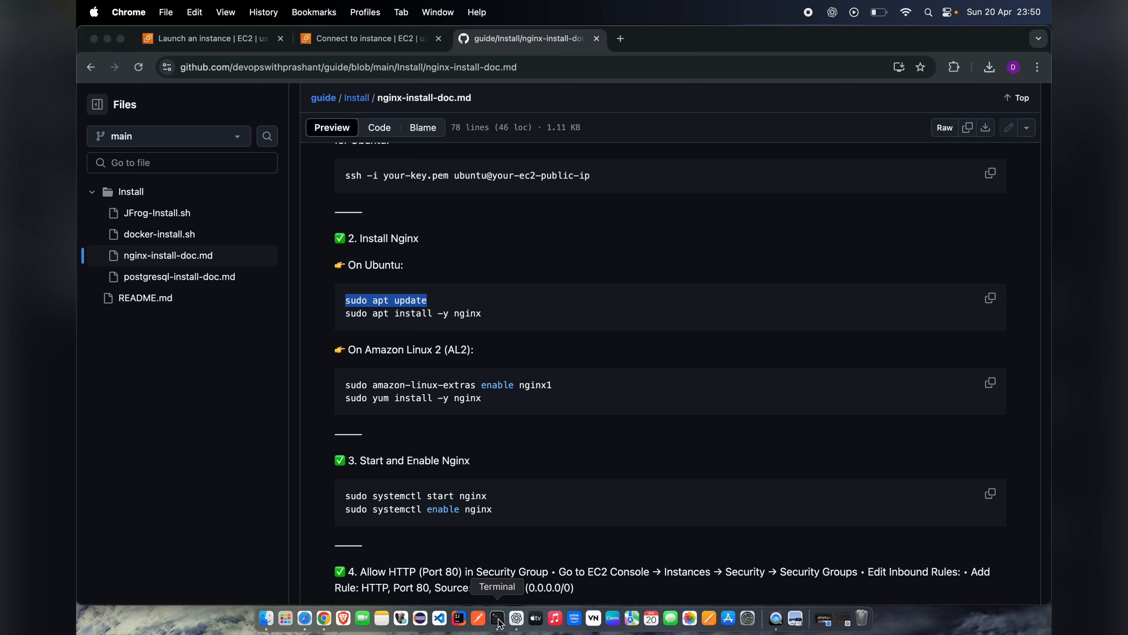
right_click(499, 452)
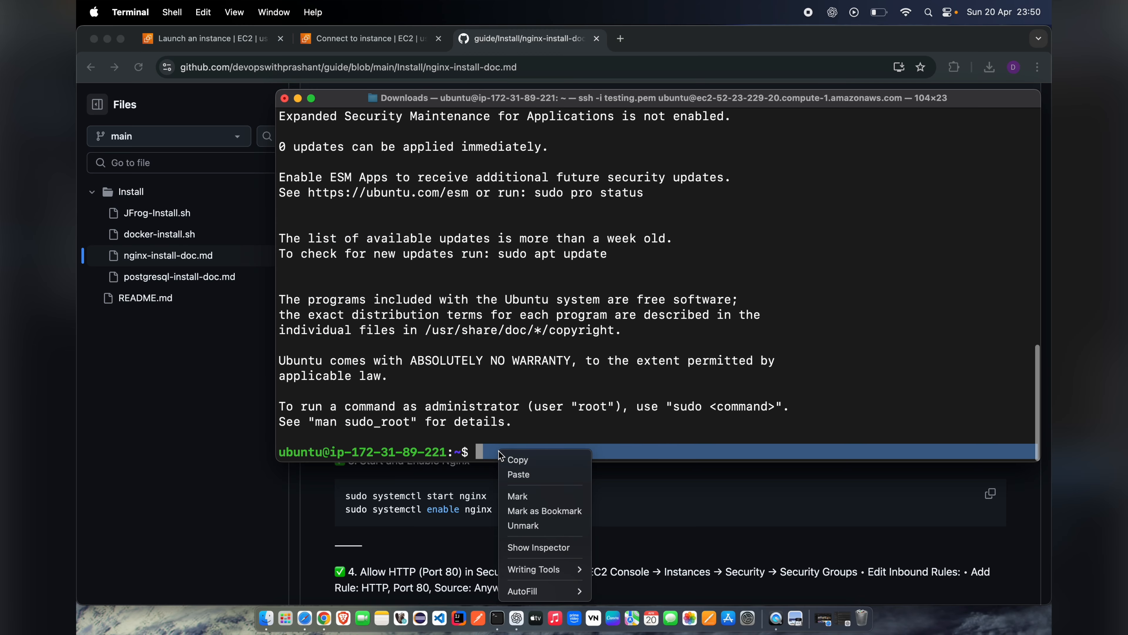
click(522, 477)
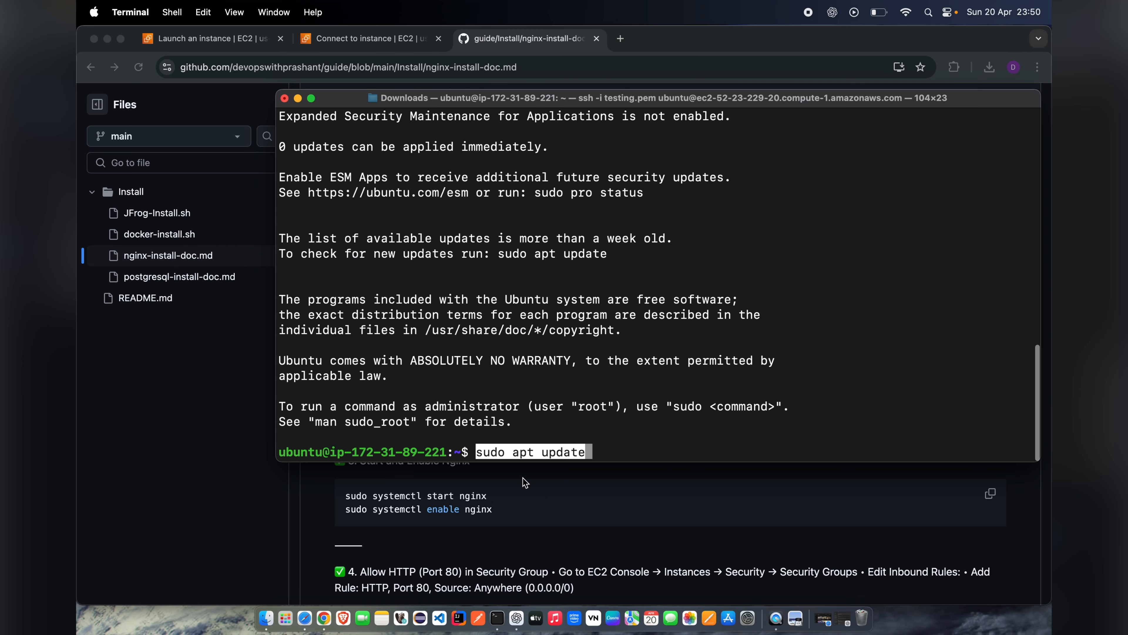
key(Return)
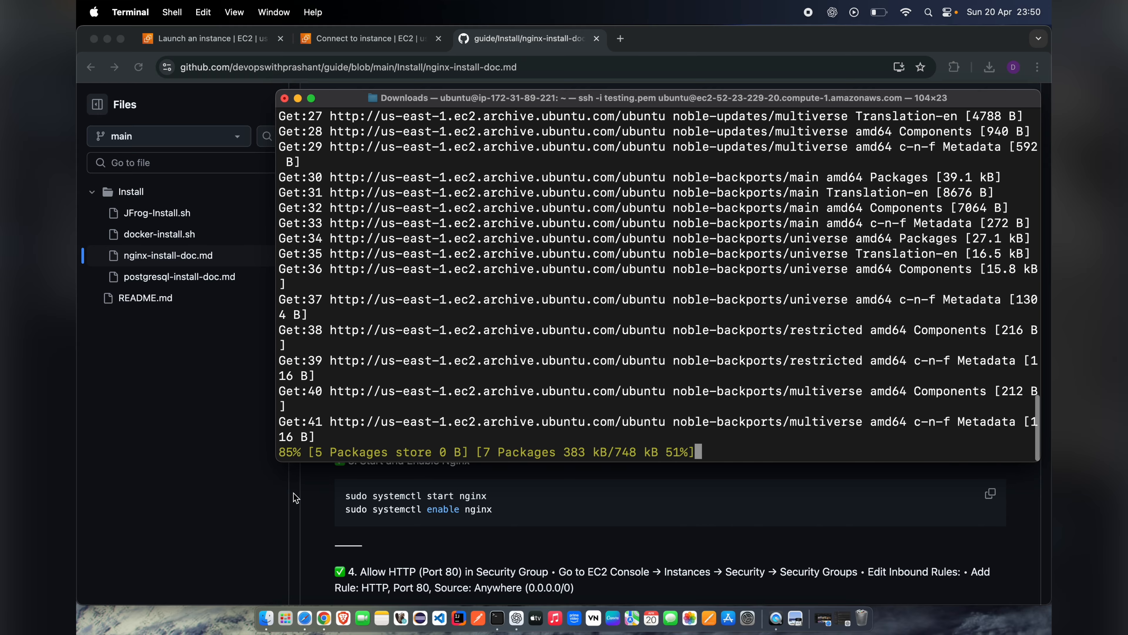
Step: Copy sudo apt install -y nginx from the guide and run it in the Terminal SSH session
drag(297, 100, 175, 141)
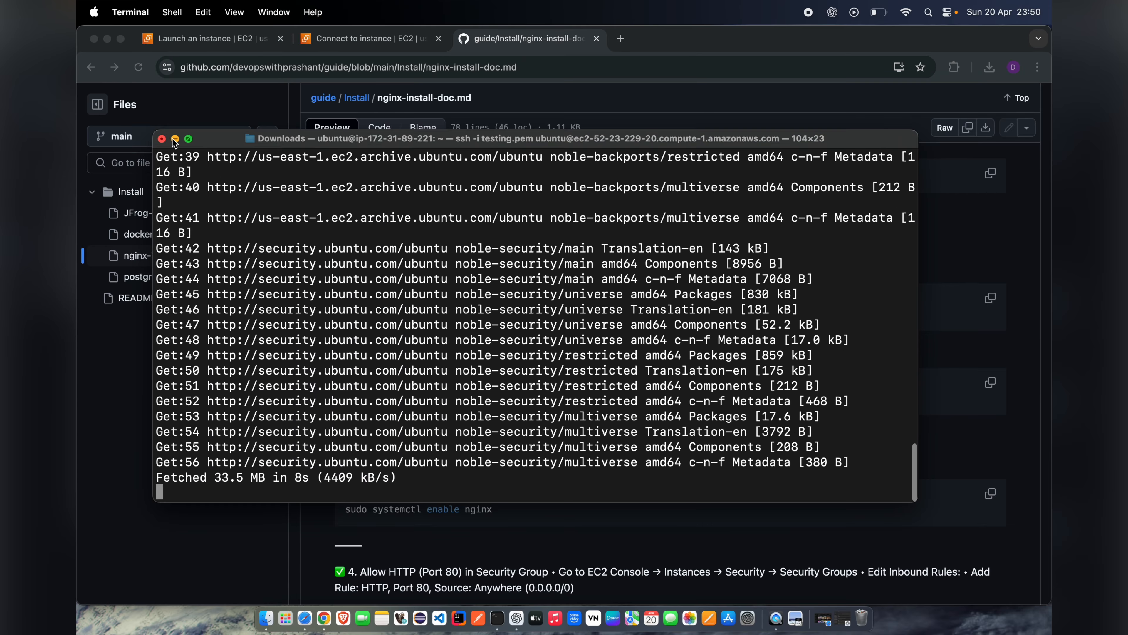
click(174, 140)
drag(346, 317, 488, 316)
click(499, 298)
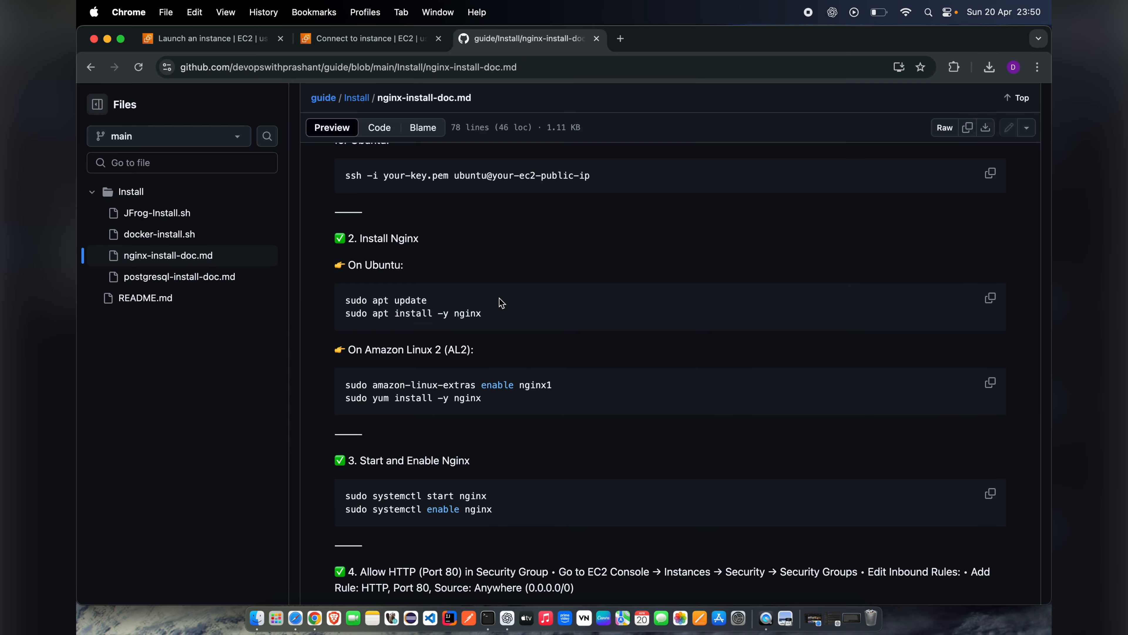
click(488, 618)
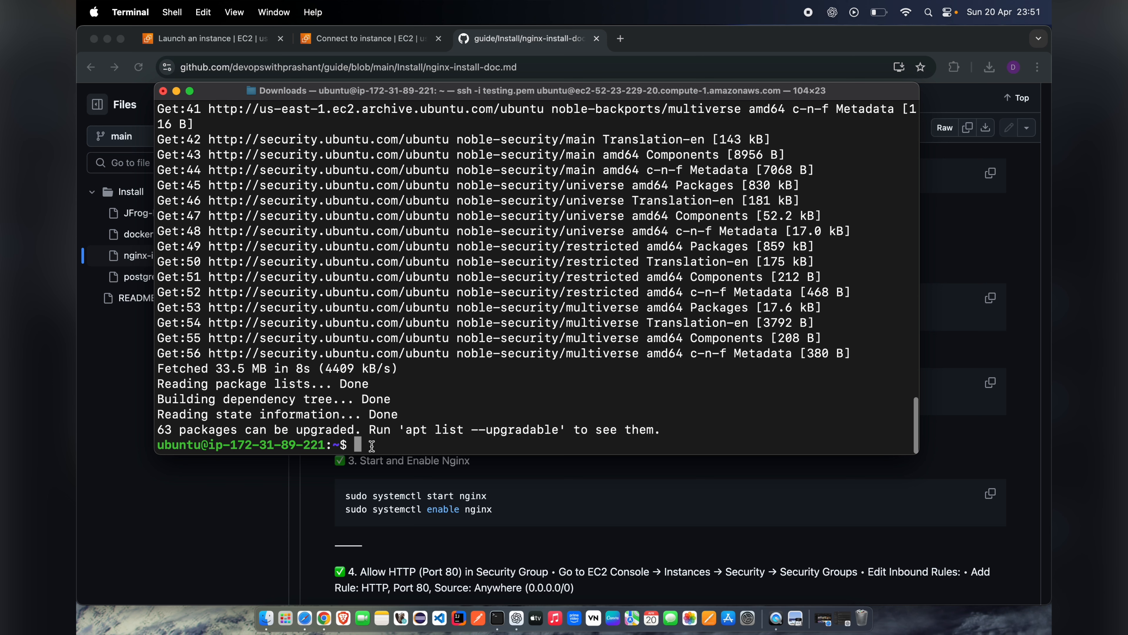
right_click(372, 445)
click(389, 474)
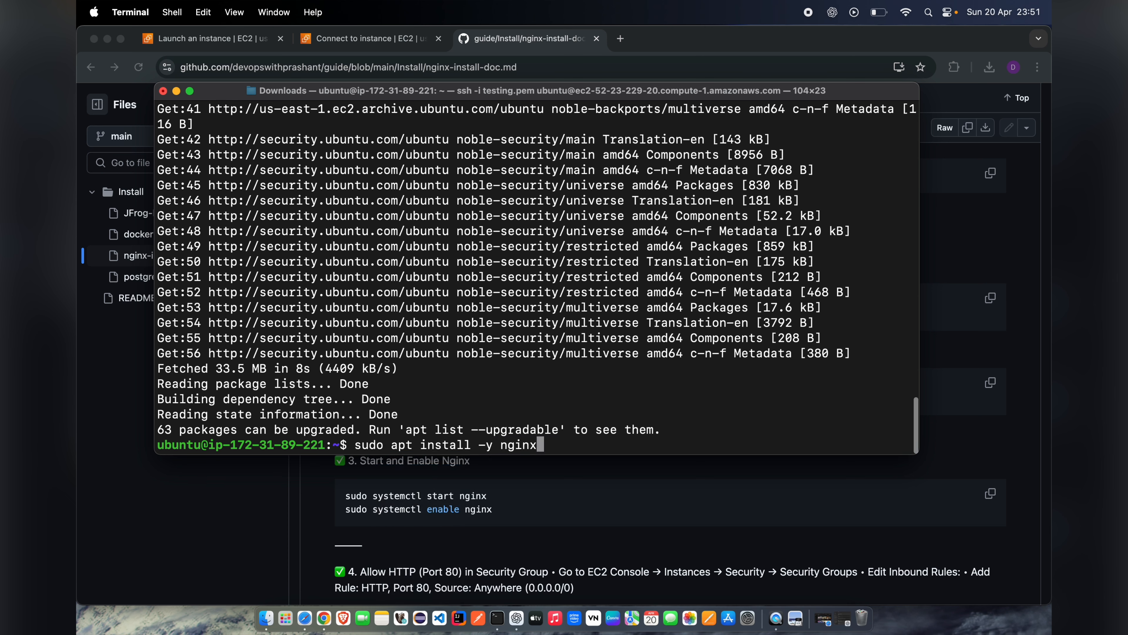
key(Return)
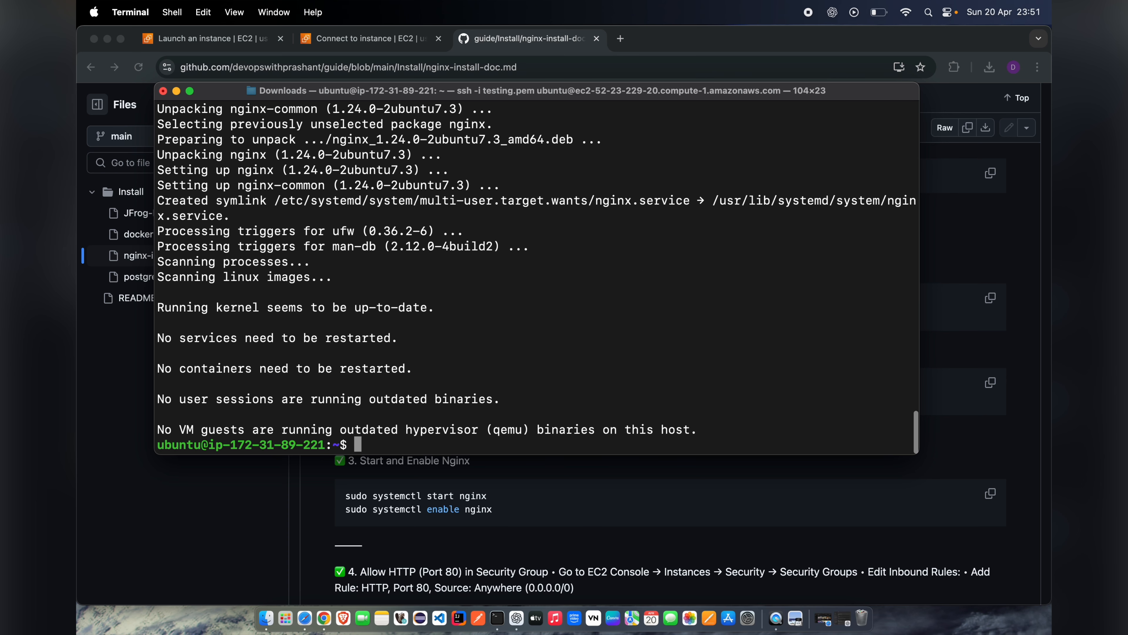
Step: Copy sudo systemctl start nginx from the guide and run it in the Terminal SSH session
click(334, 502)
drag(351, 497, 486, 496)
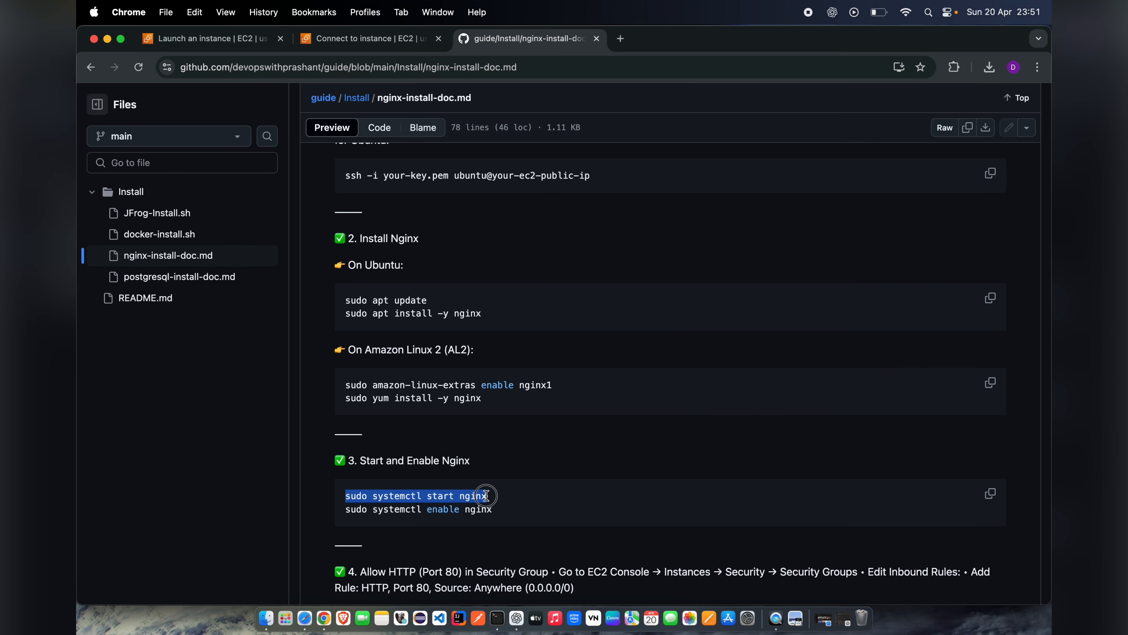
key(super+c)
click(497, 618)
right_click(372, 449)
click(385, 473)
key(Return)
Step: Recall the previous command, replace start with enable and run sudo systemctl enable nginx
key(Up)
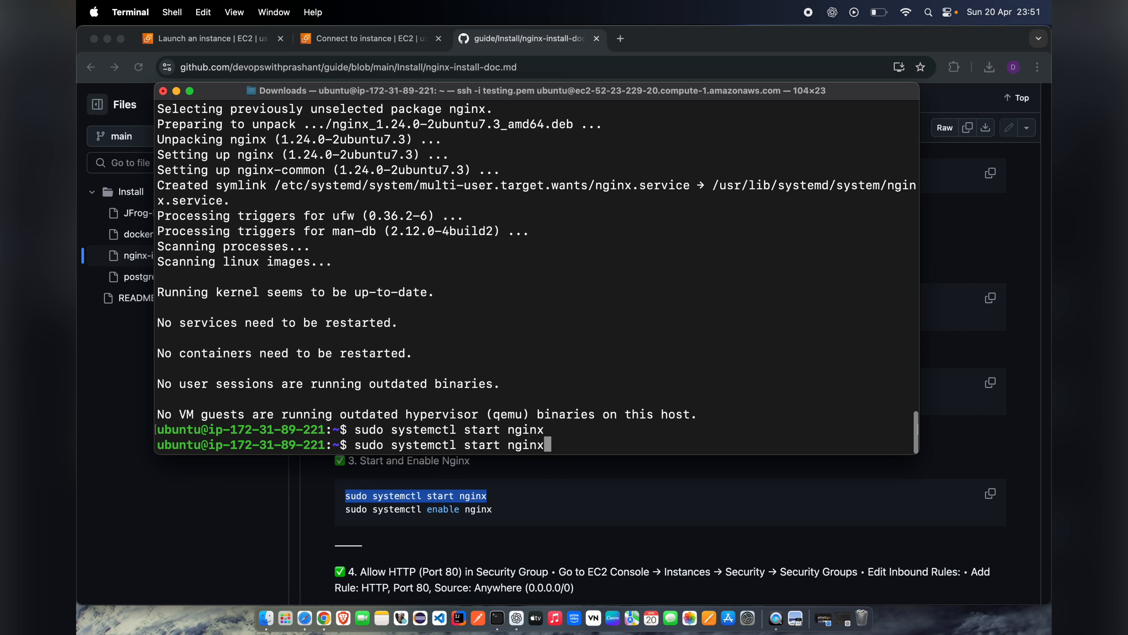
key(Left)
key(Left)
key(Left)
key(Left)
key(Left)
key(Left)
key(BackSpace)
key(BackSpace)
key(BackSpace)
key(BackSpace)
key(BackSpace)
text(enable)
key(Return)
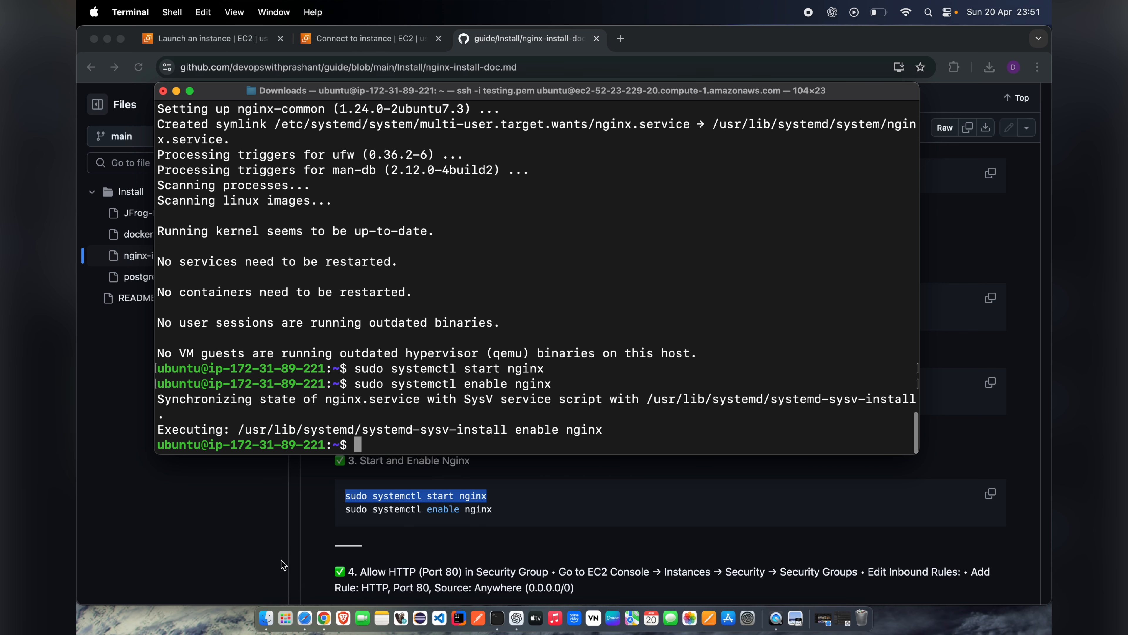
Step: Return to the guide in the browser and review its instructions on allowing HTTP port 80, accessing the default page and checking status
click(314, 517)
scroll(315, 513, down, 5)
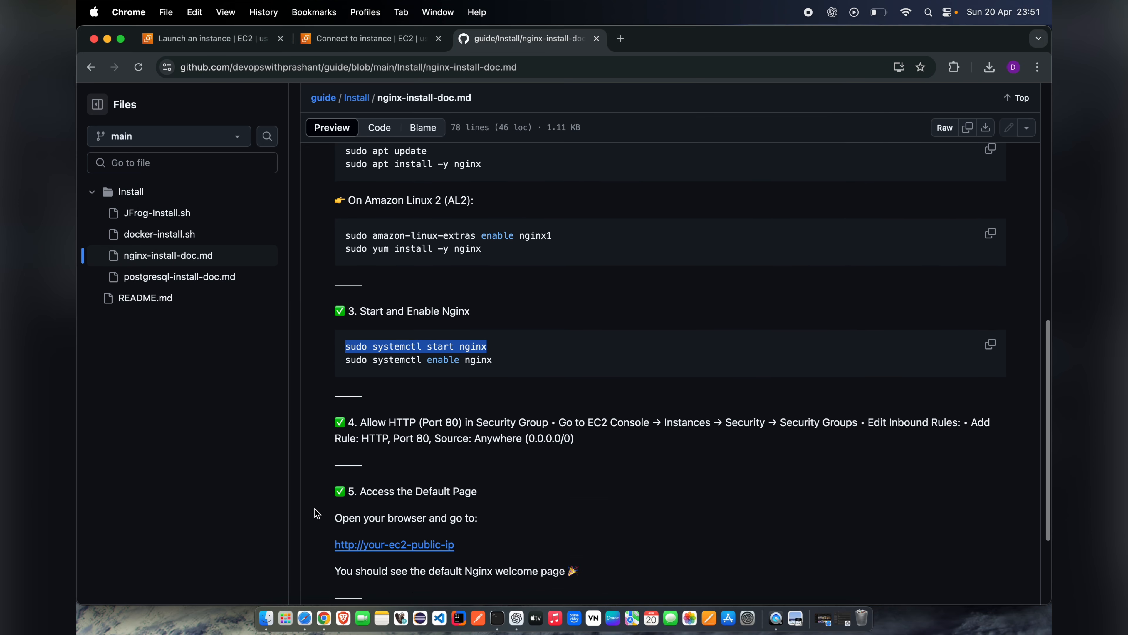
drag(365, 422, 543, 438)
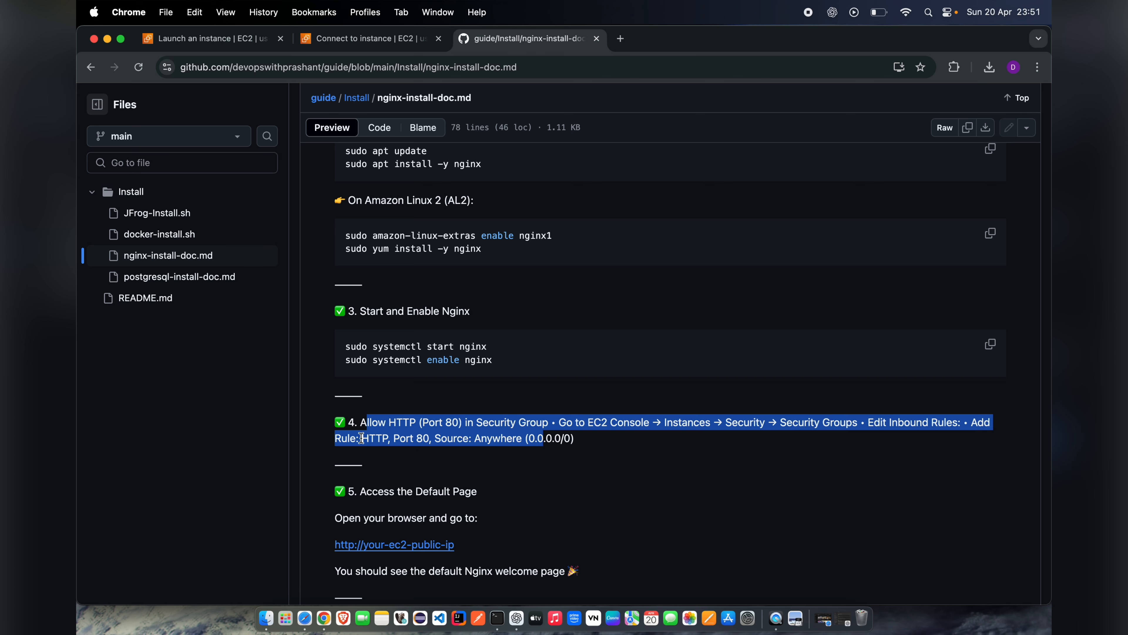
click(320, 440)
scroll(326, 445, down, 4)
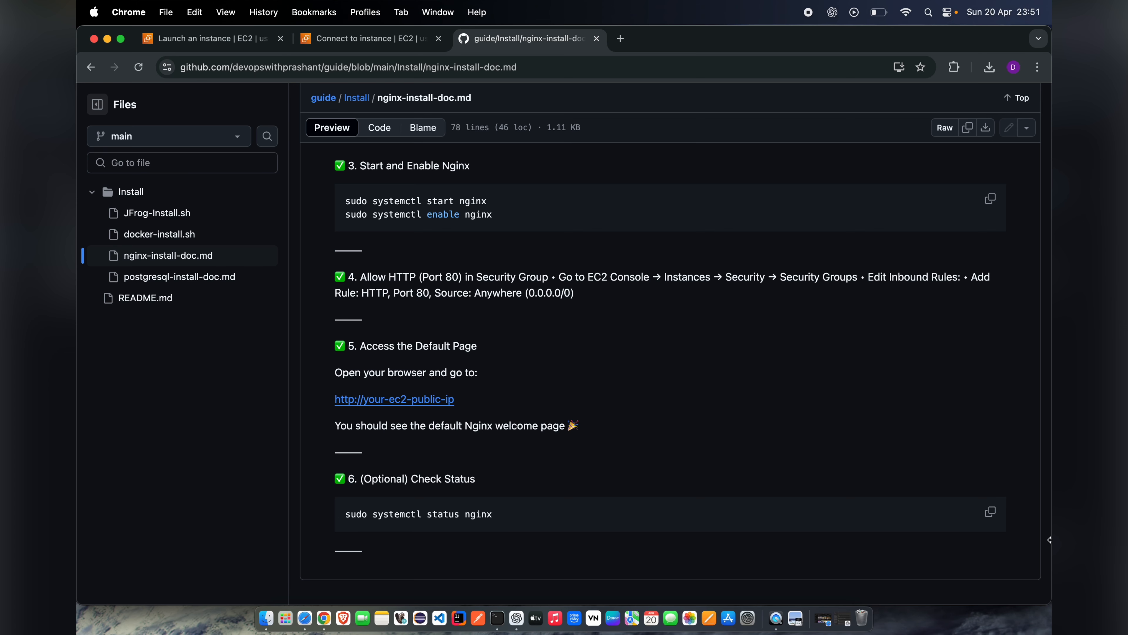
Step: Copy sudo systemctl status nginx from the guide, run it in the Terminal SSH session, check the service's active state and exit the output
click(993, 516)
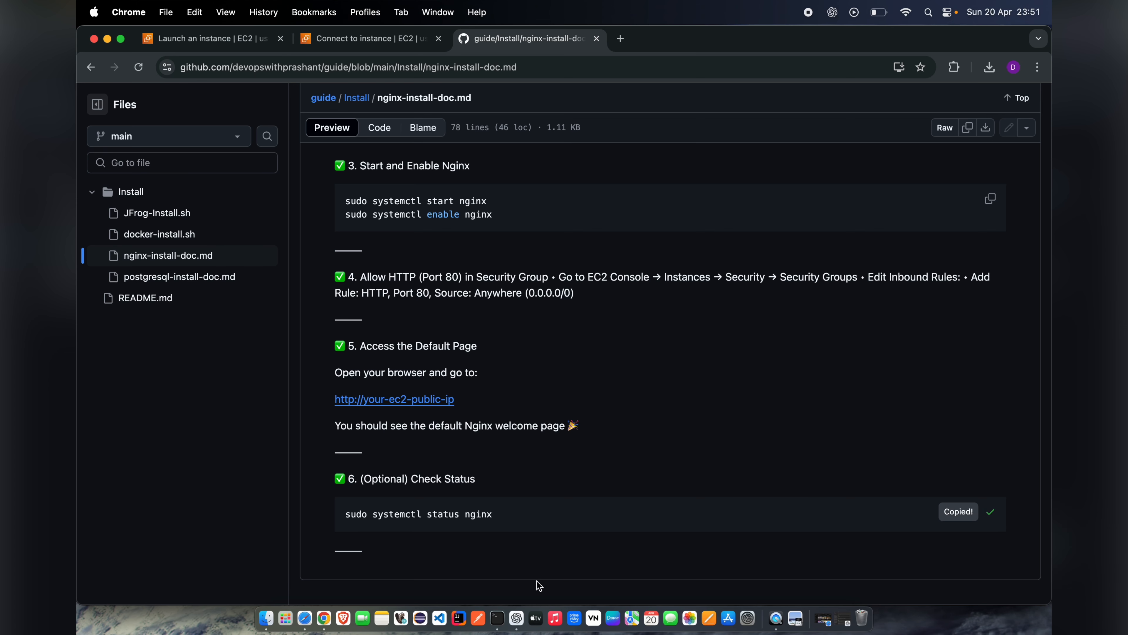
click(498, 618)
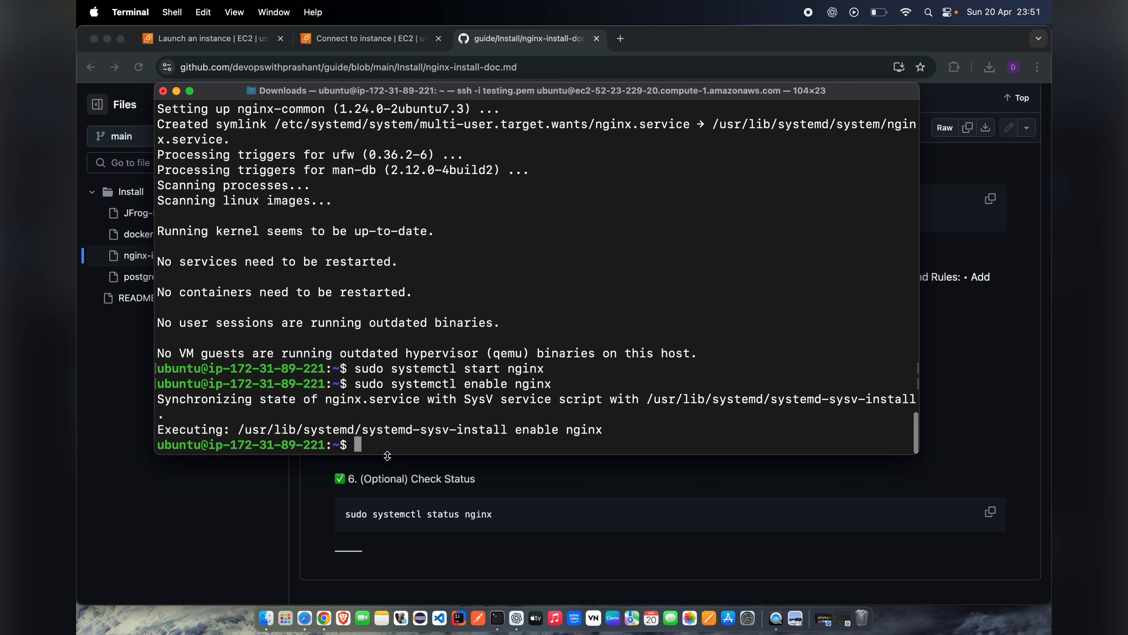
right_click(377, 449)
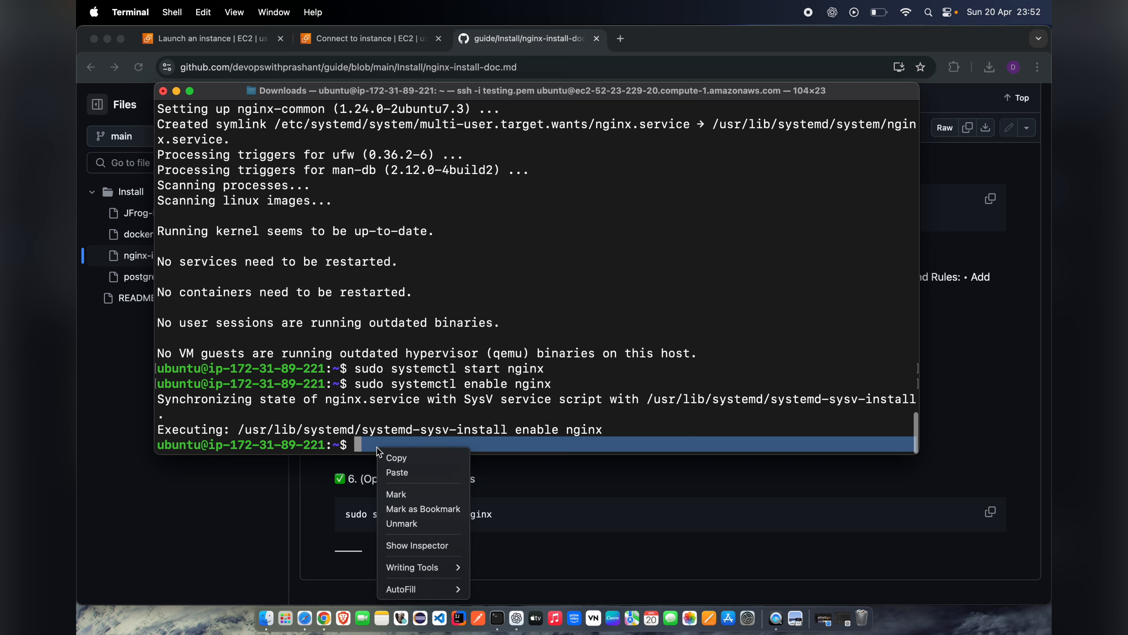
click(396, 473)
key(Return)
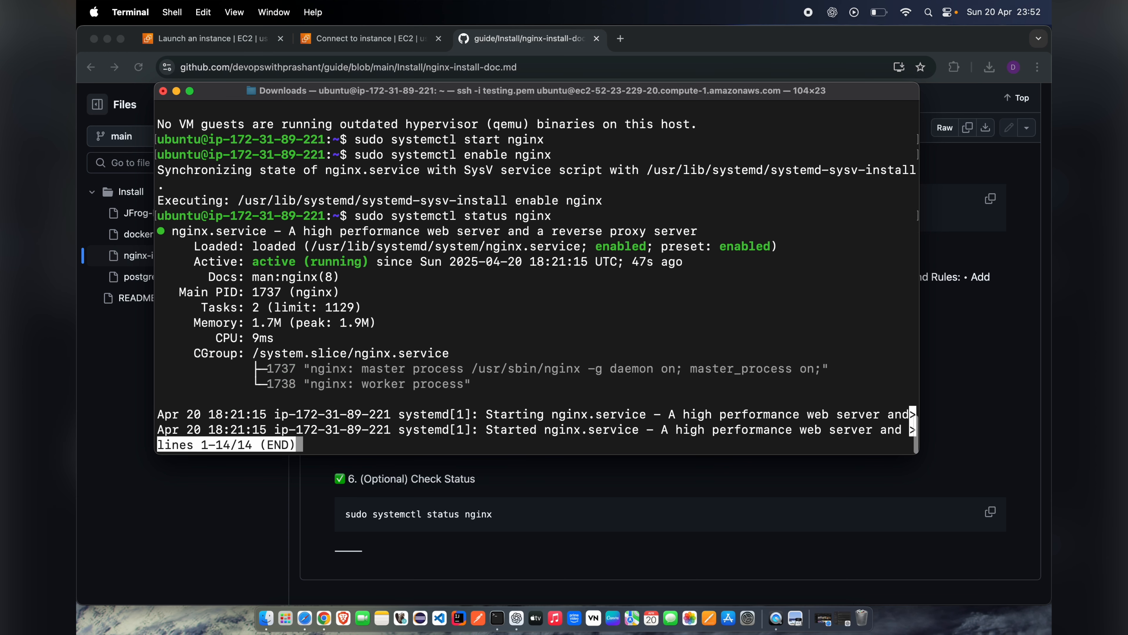
drag(255, 266, 369, 263)
click(323, 445)
key(q)
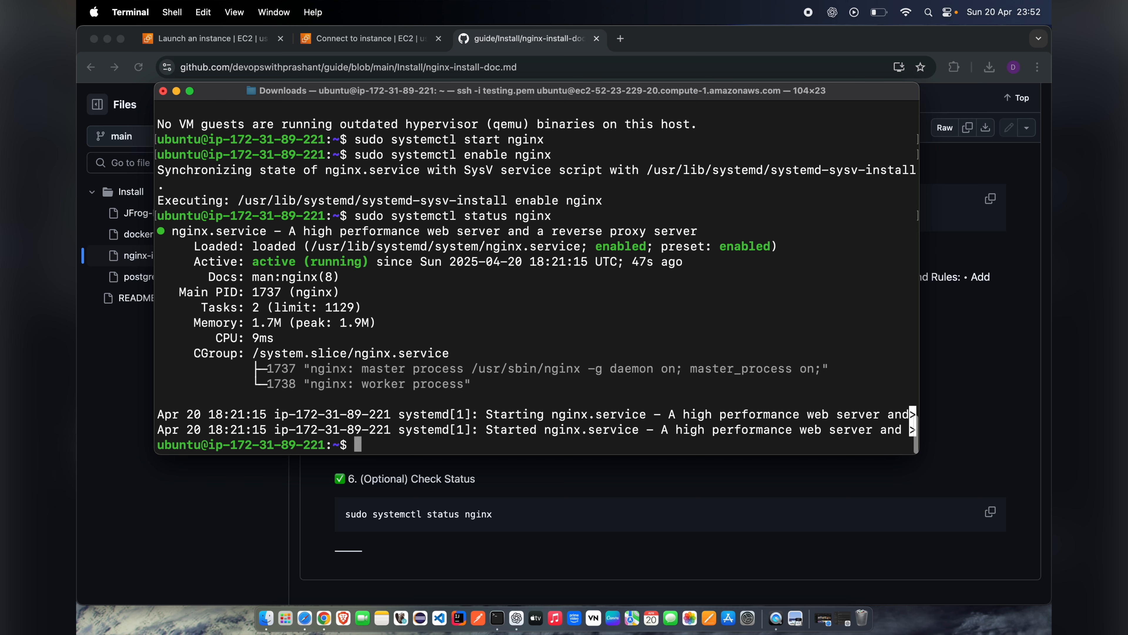
Step: Minimize Terminal, return to the EC2 console in Chrome and open the MyDemoServer instance's details from its connection page
click(177, 91)
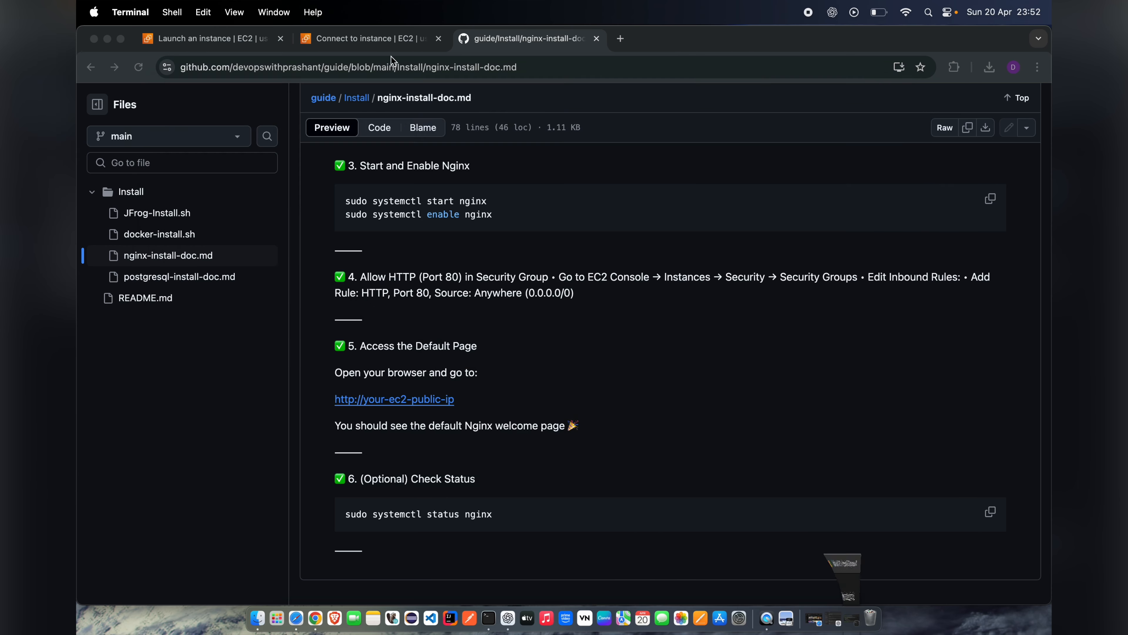
click(373, 39)
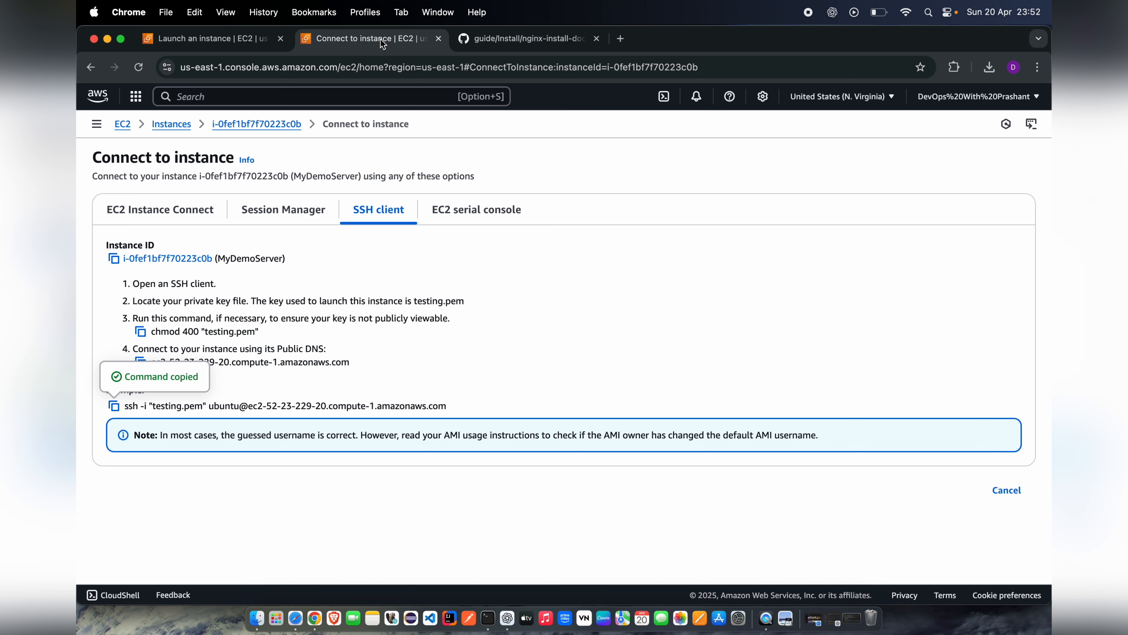
click(266, 124)
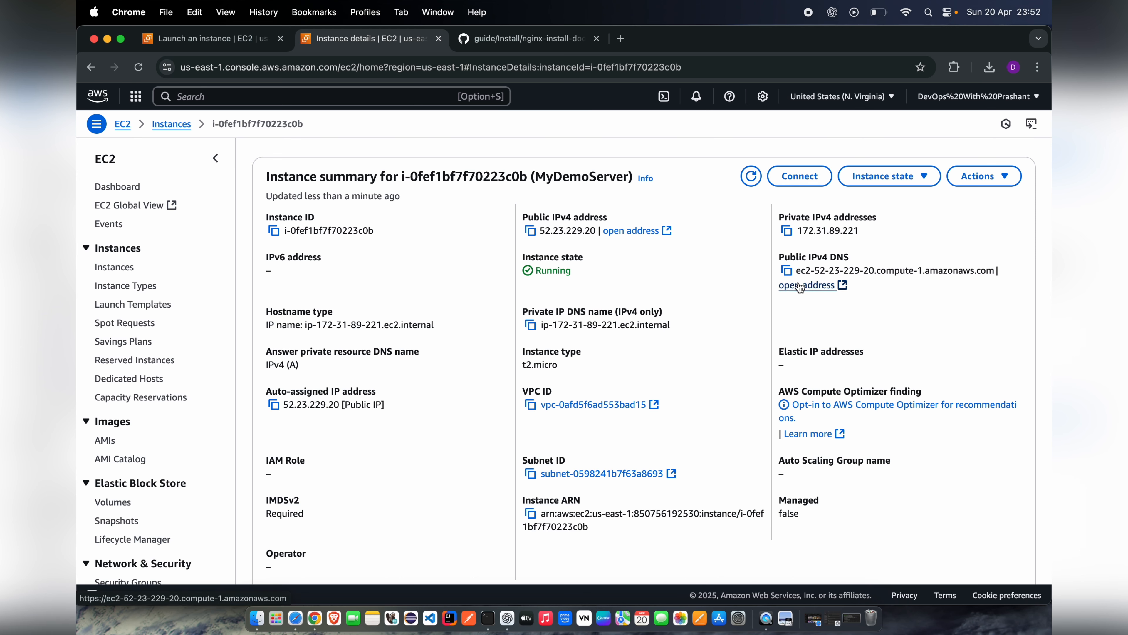
Step: Try opening the instance's public DNS address, close that tab and copy the public IPv4 address instead
click(800, 286)
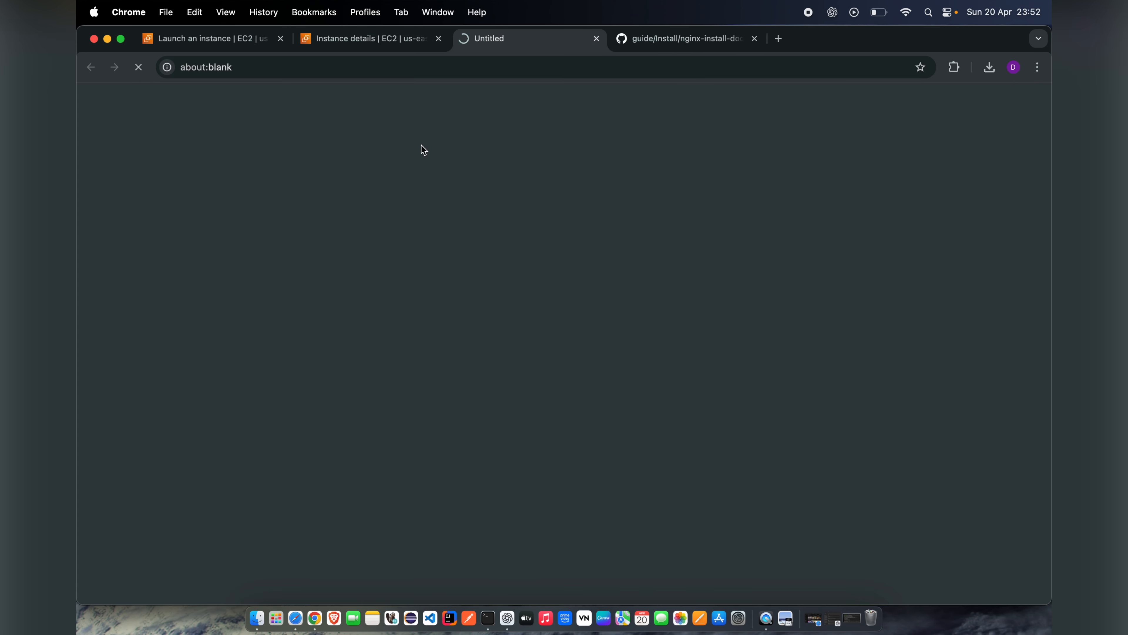
click(595, 39)
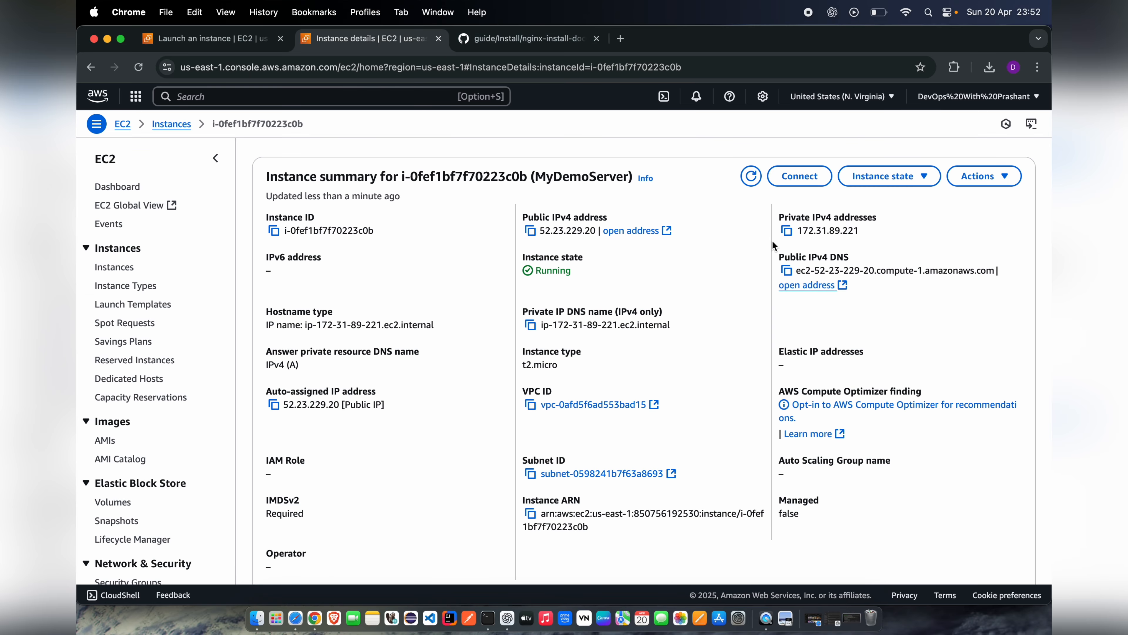
click(786, 270)
click(531, 231)
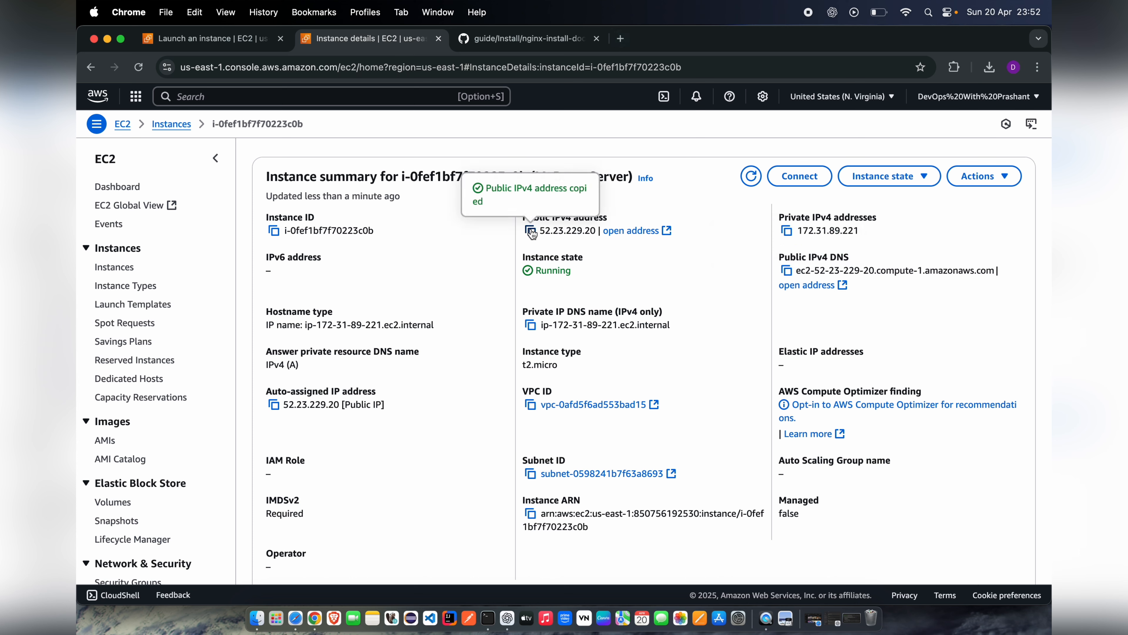
click(620, 38)
click(501, 66)
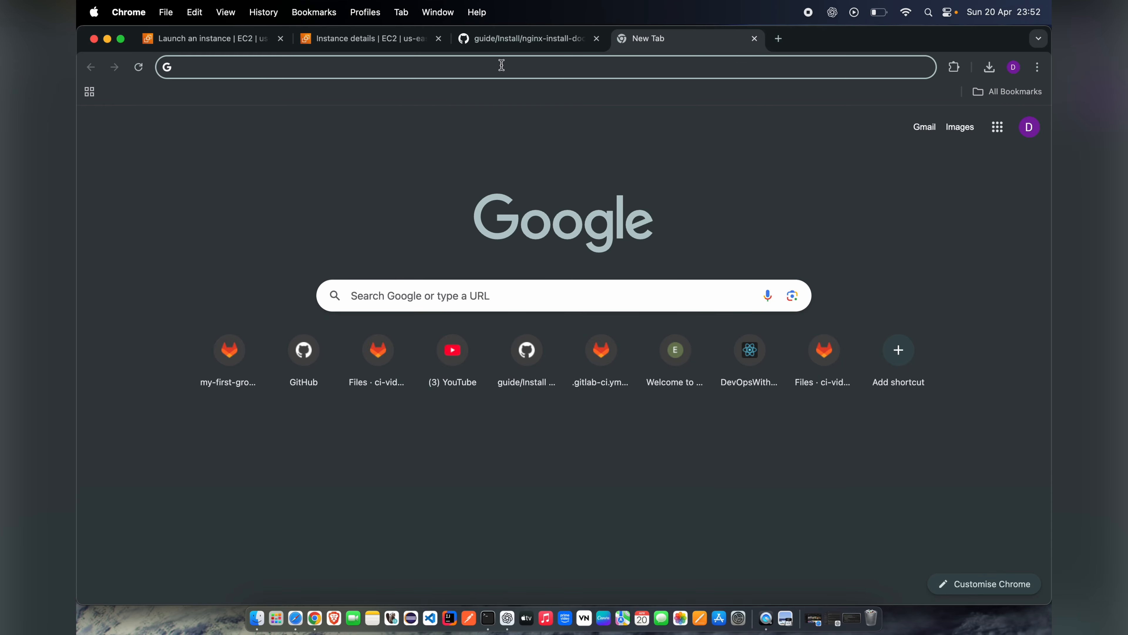
key(super+v)
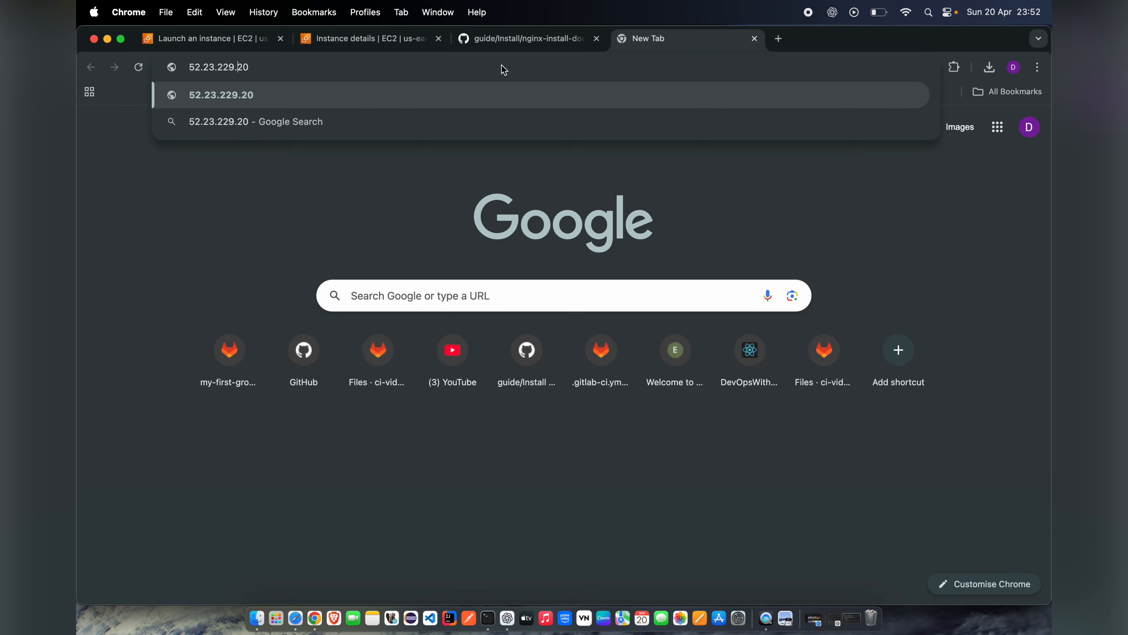
key(super+Left)
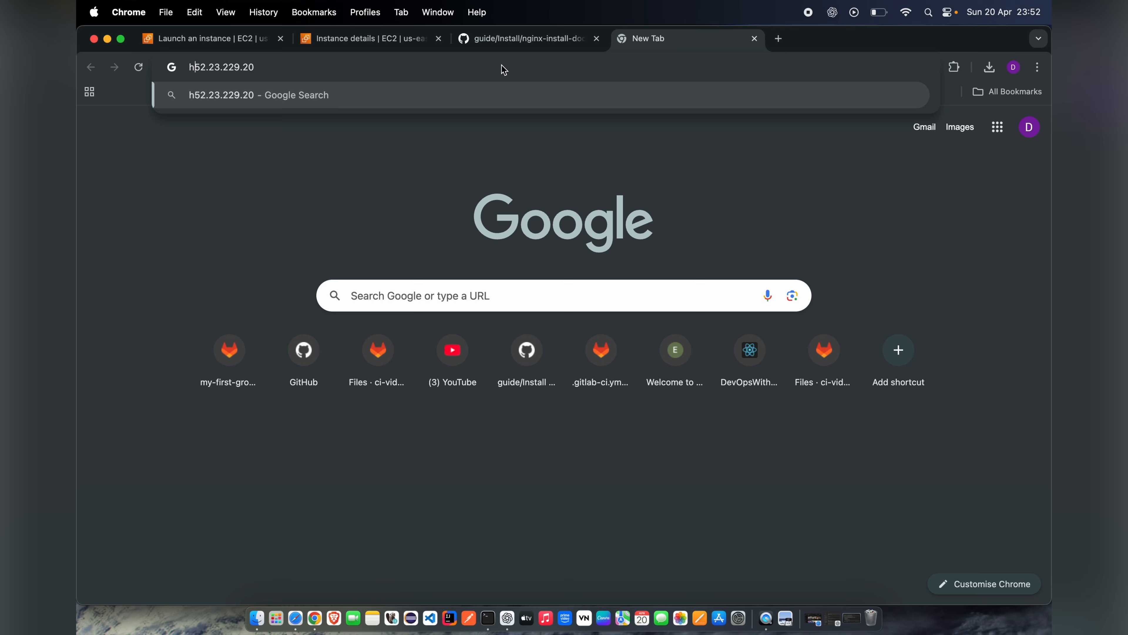
text(http;)
key(BackSpace)
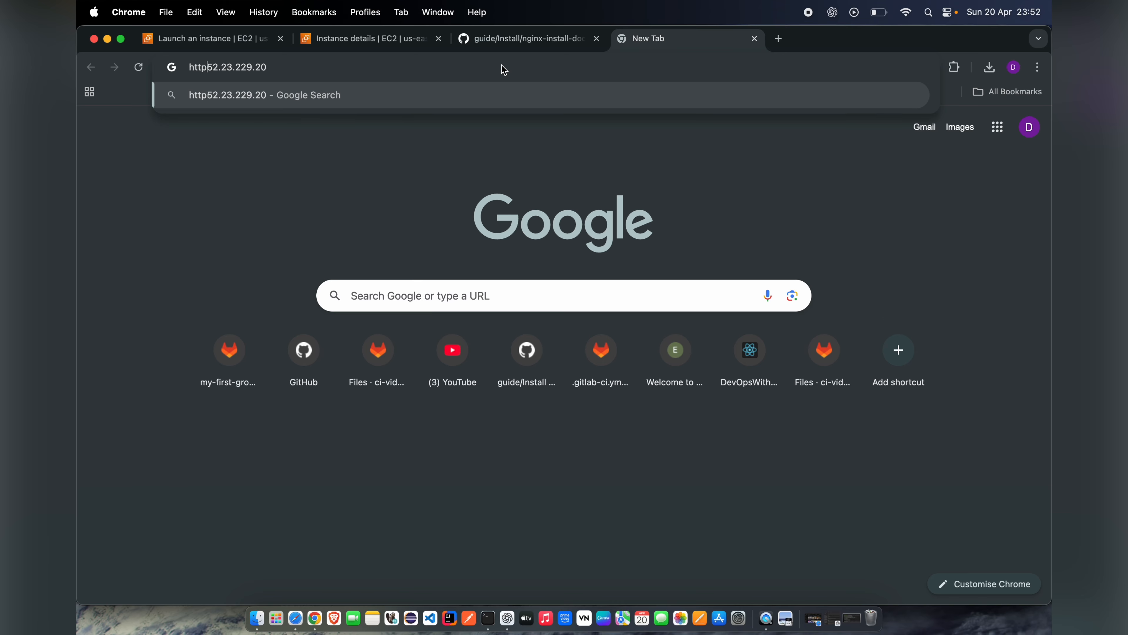
text(://)
key(Return)
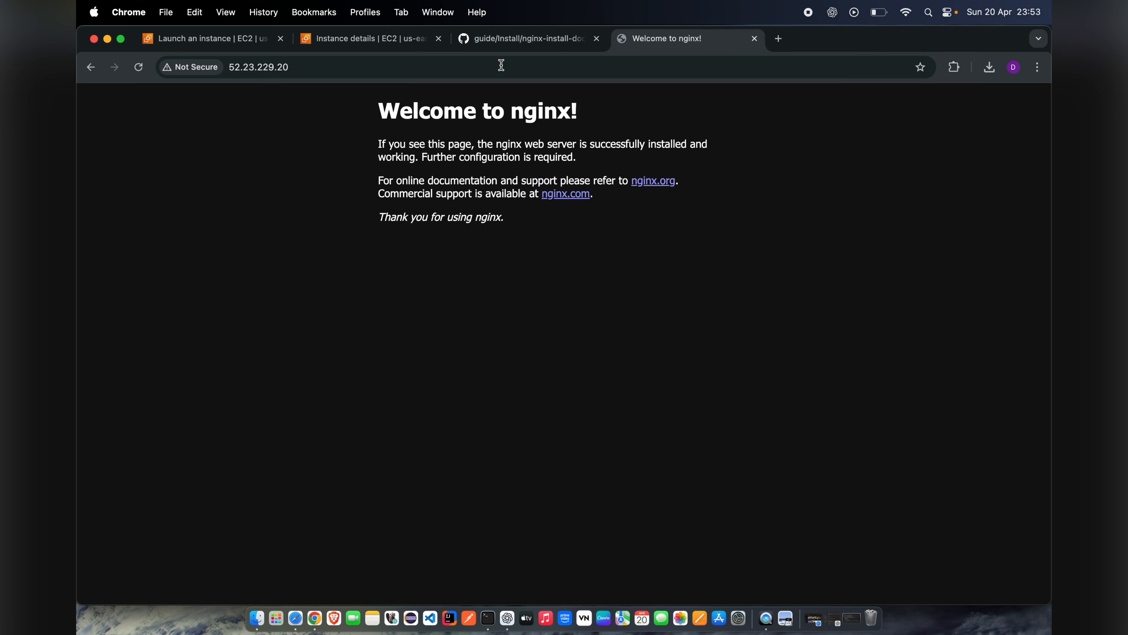
Step: Examine the text of the server's default Nginx page and the address it is served from
drag(378, 111, 509, 225)
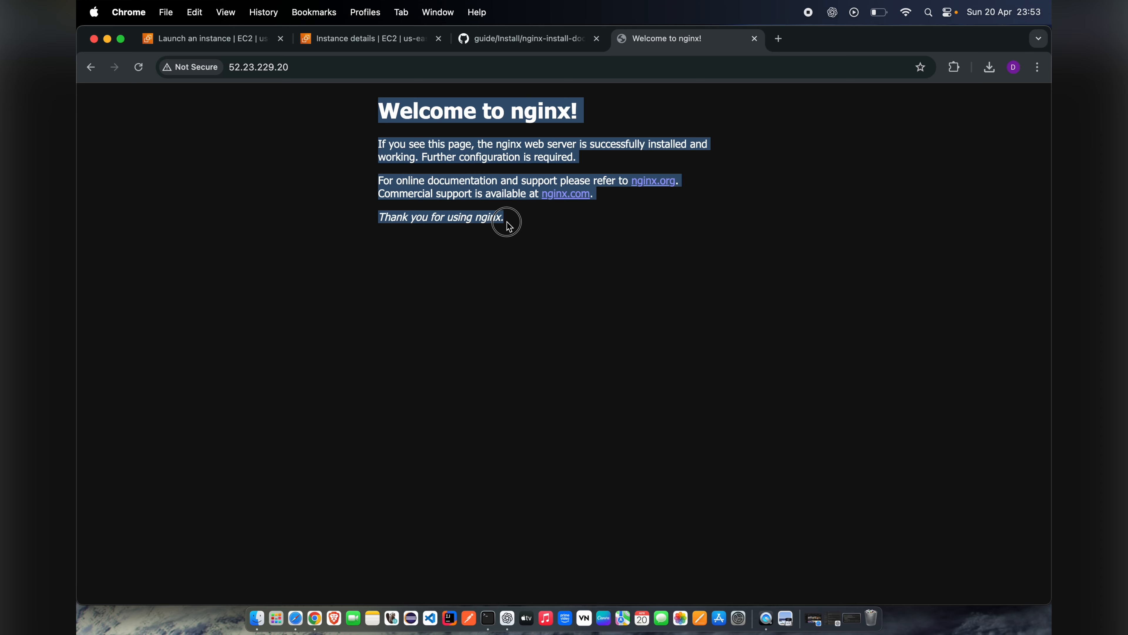
click(457, 154)
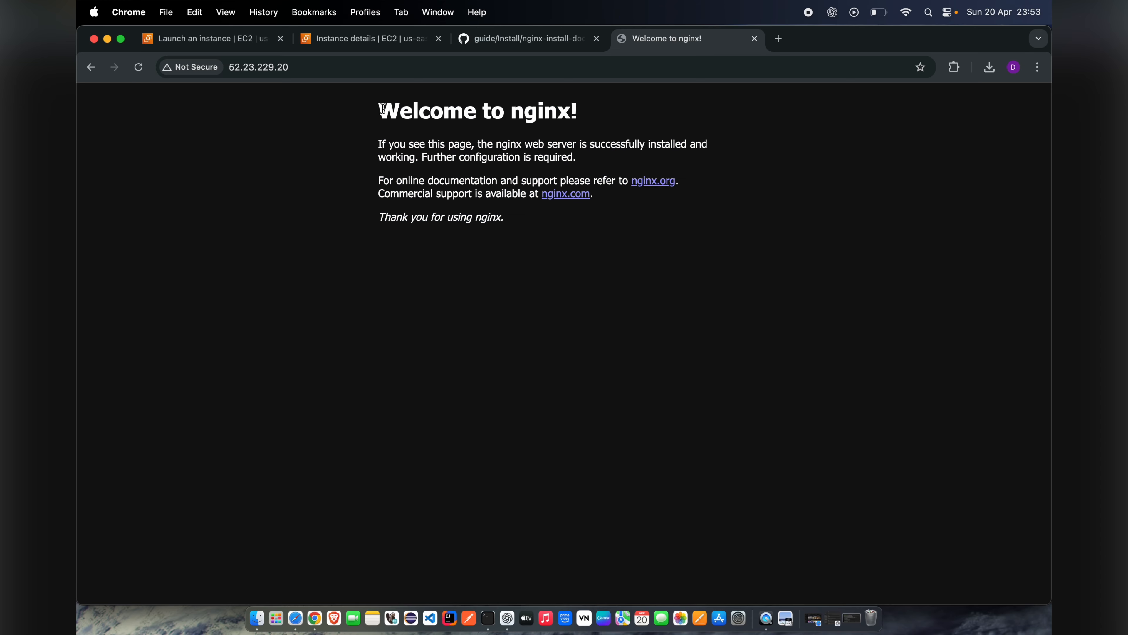
drag(381, 109, 514, 225)
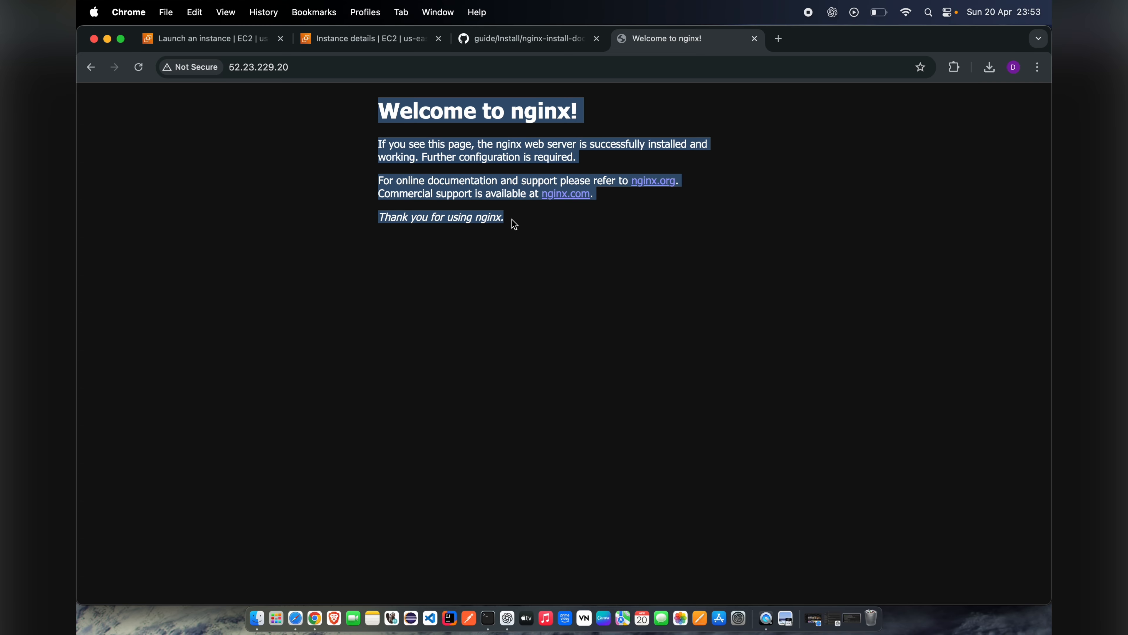
click(469, 158)
drag(384, 108, 512, 218)
click(478, 198)
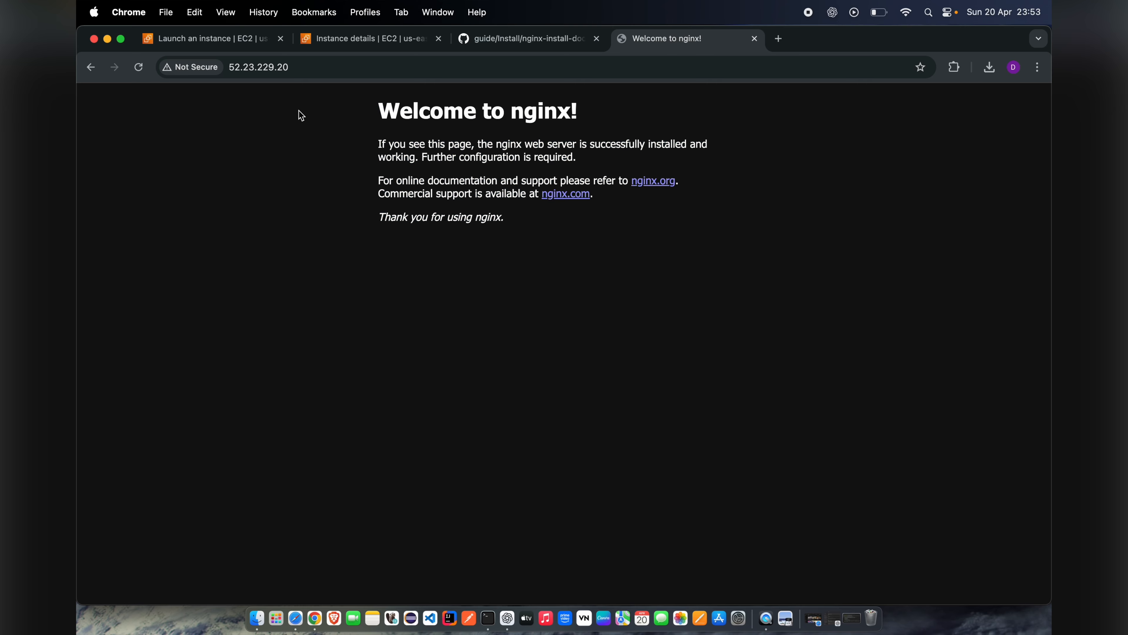
click(282, 67)
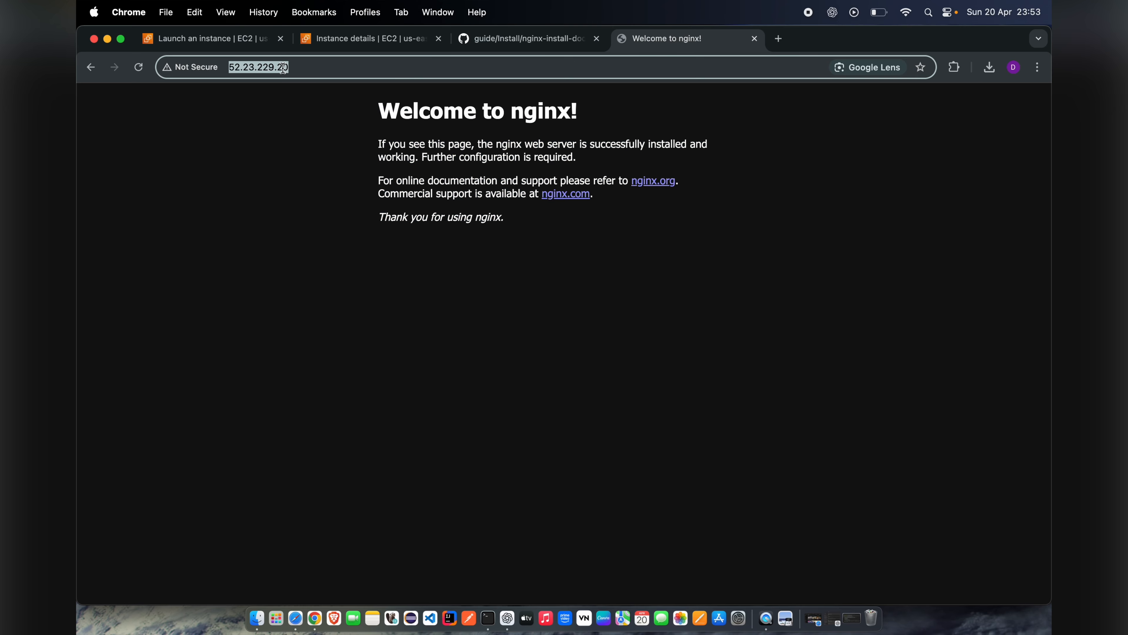
click(314, 67)
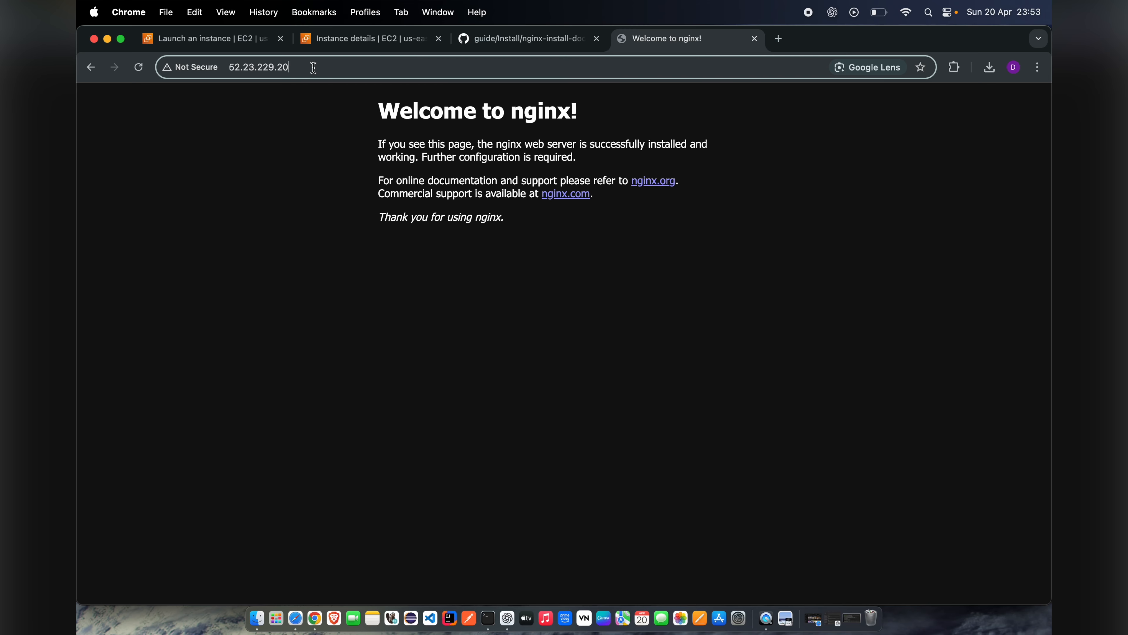
Step: Load the copied server address 52.23.229.20 in another new tab and review the page's heading and text
click(778, 39)
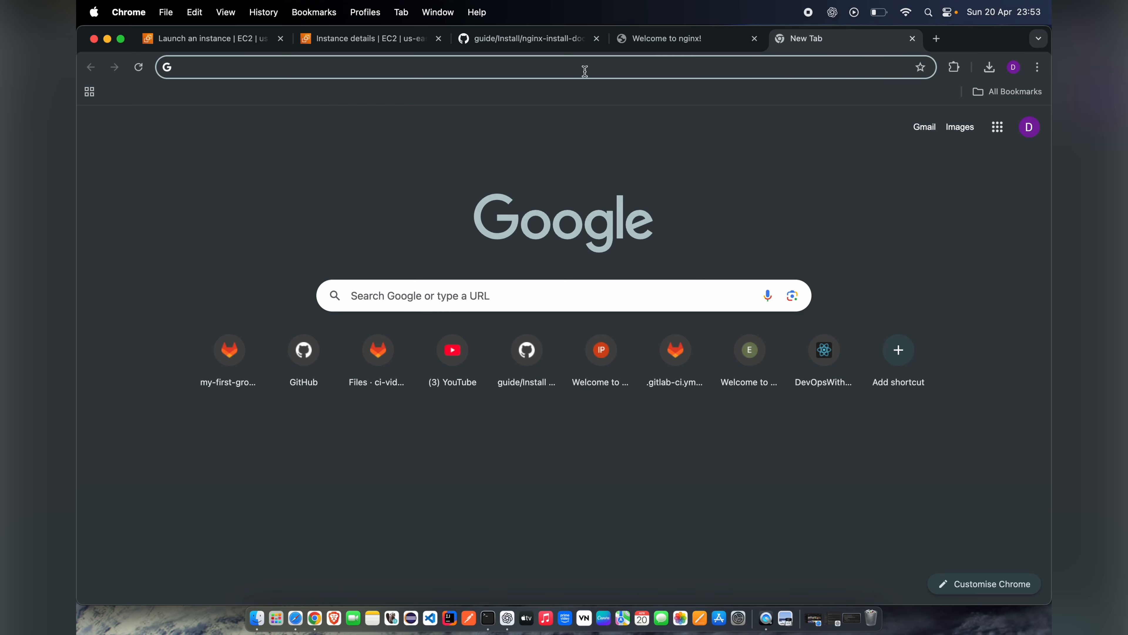
key(super+v)
key(Return)
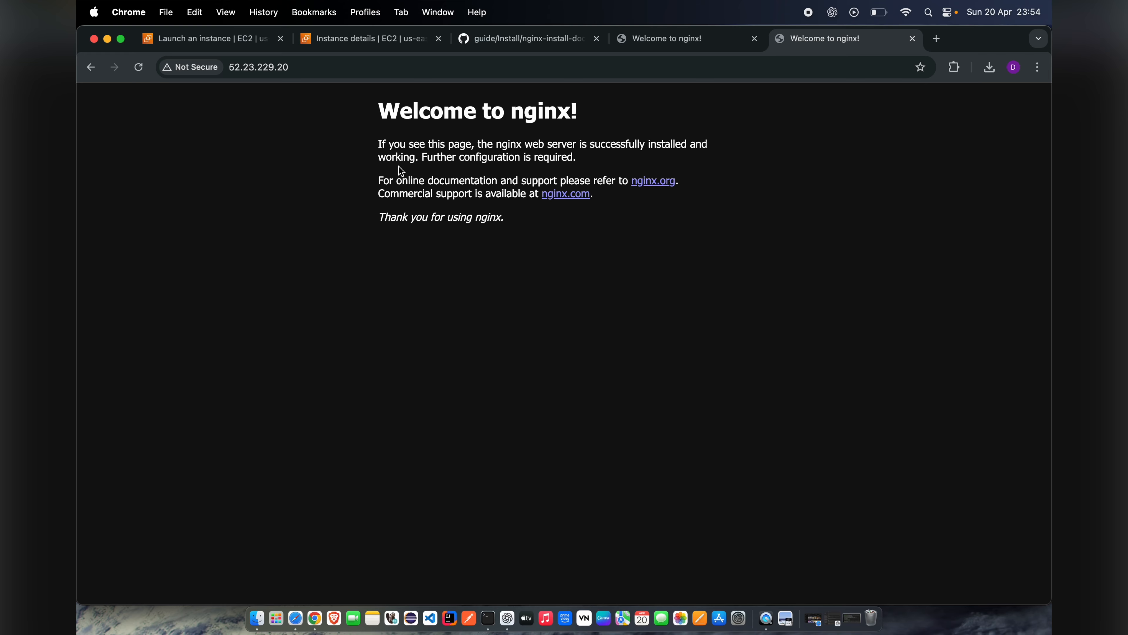
drag(381, 107, 495, 204)
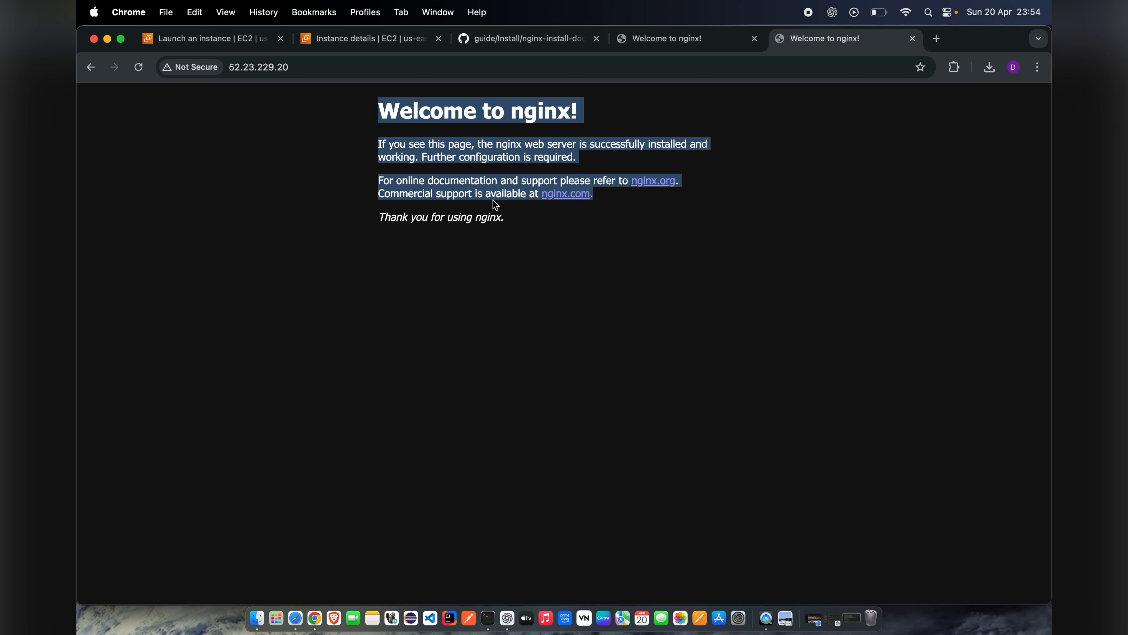
click(441, 143)
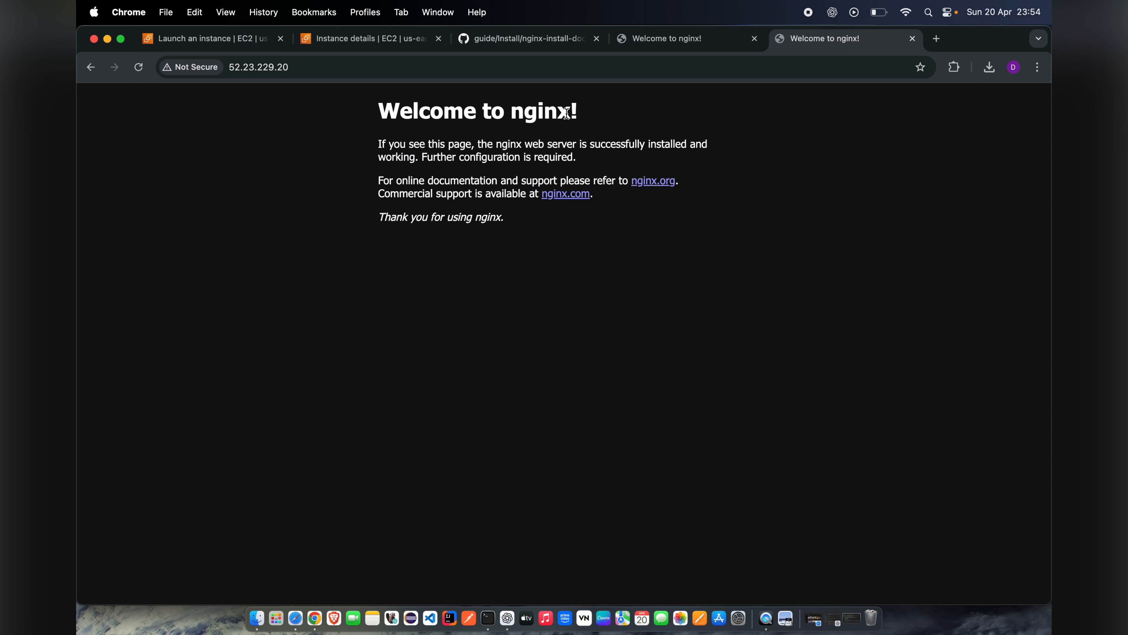
drag(571, 112, 365, 114)
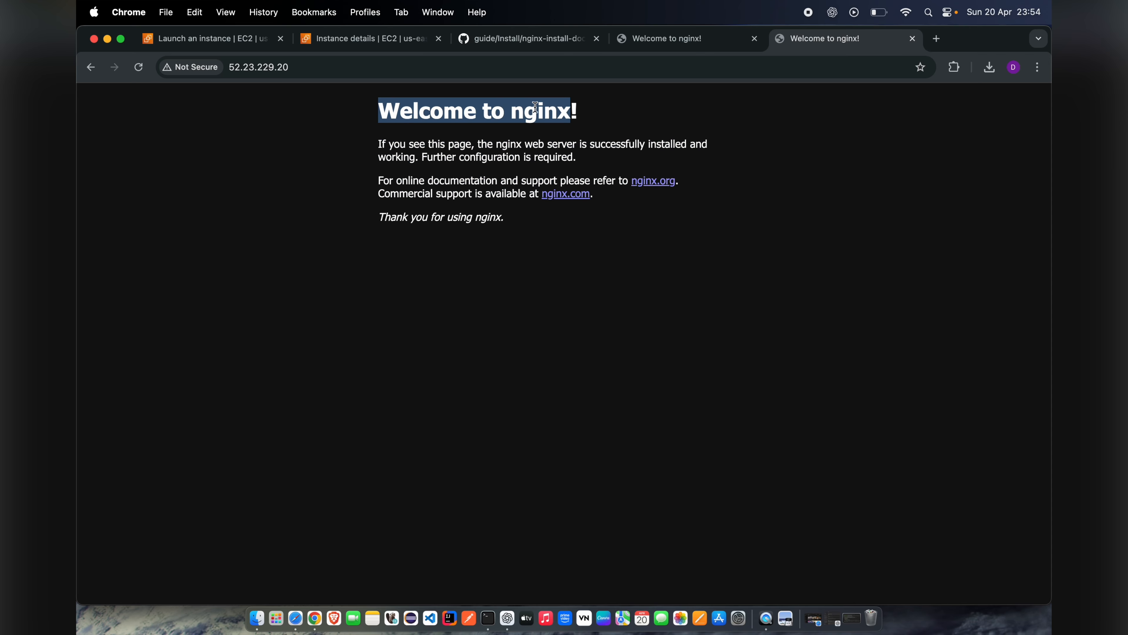
click(578, 115)
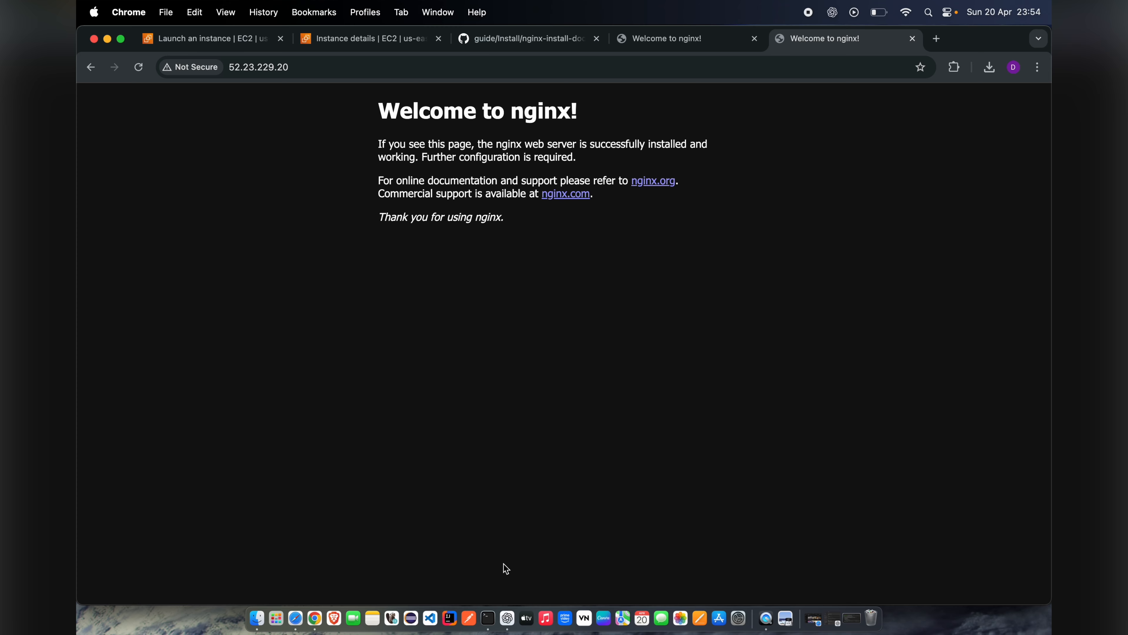
Step: Switch to the Terminal SSH session, change to the /var/ directory and list its contents
click(489, 619)
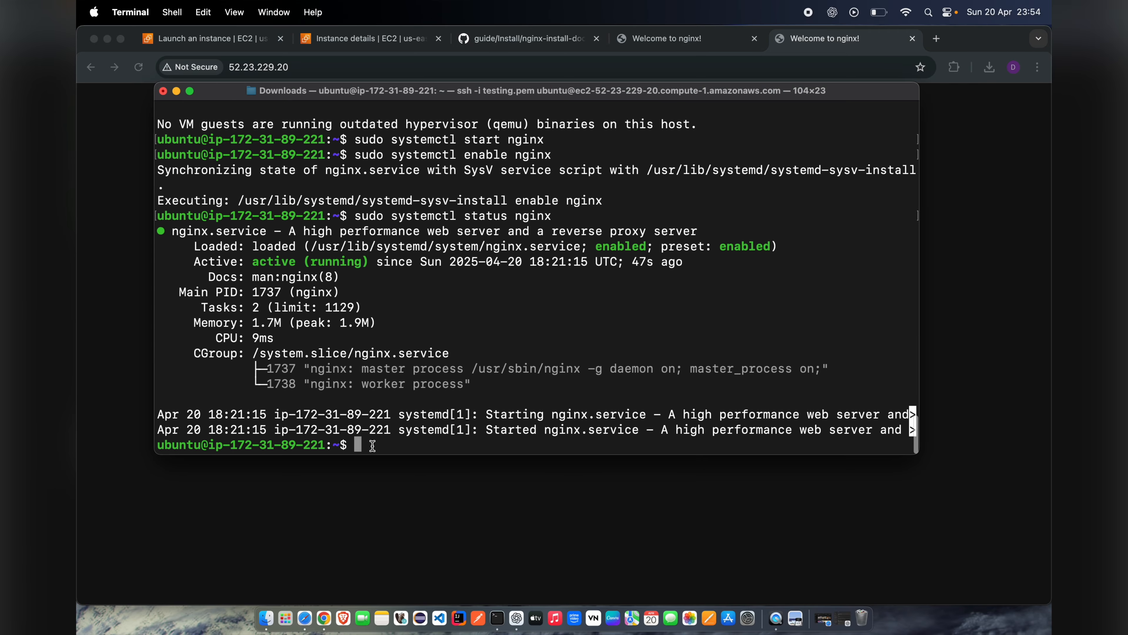
text(cd /var/)
key(Return)
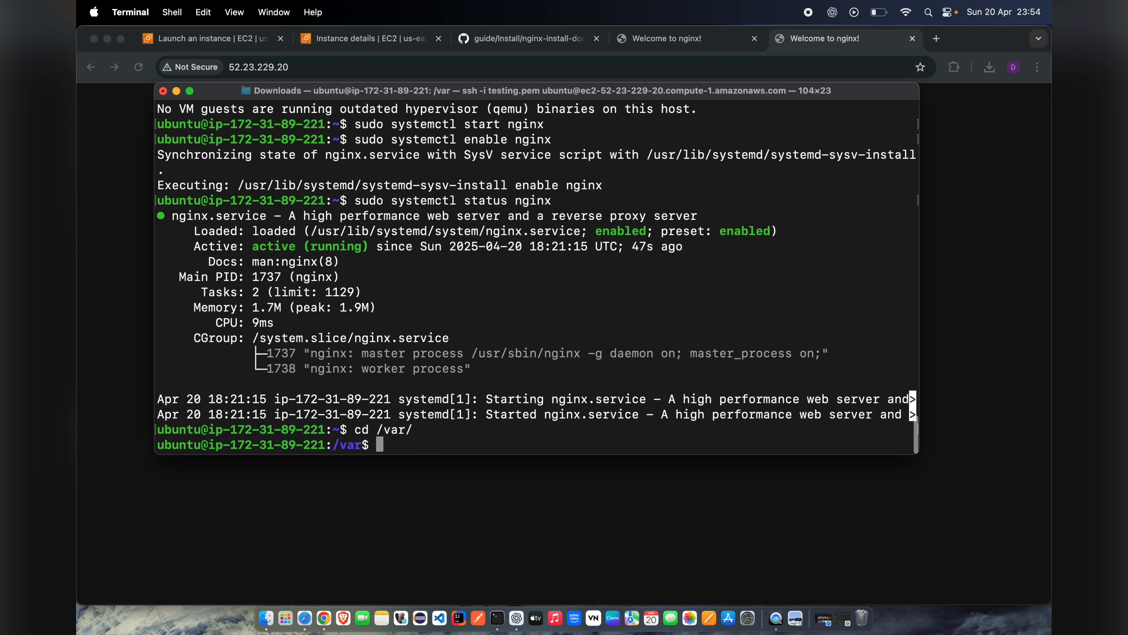
text(ls)
key(Return)
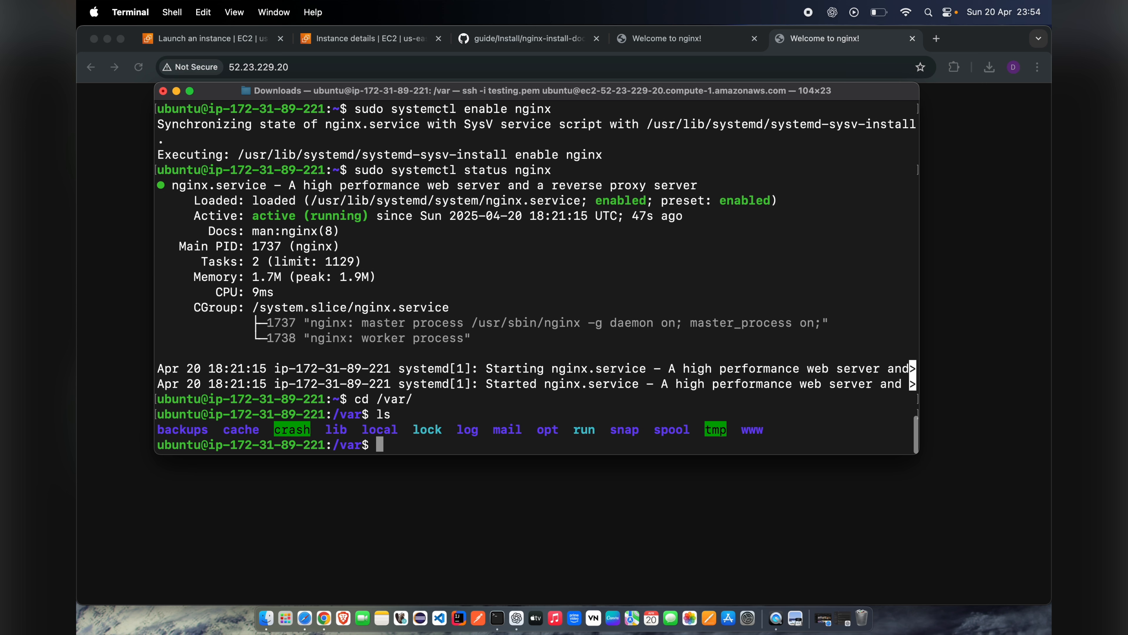
Step: Change into the www/ directory inside /var and list its contents
text(cd www/)
key(Return)
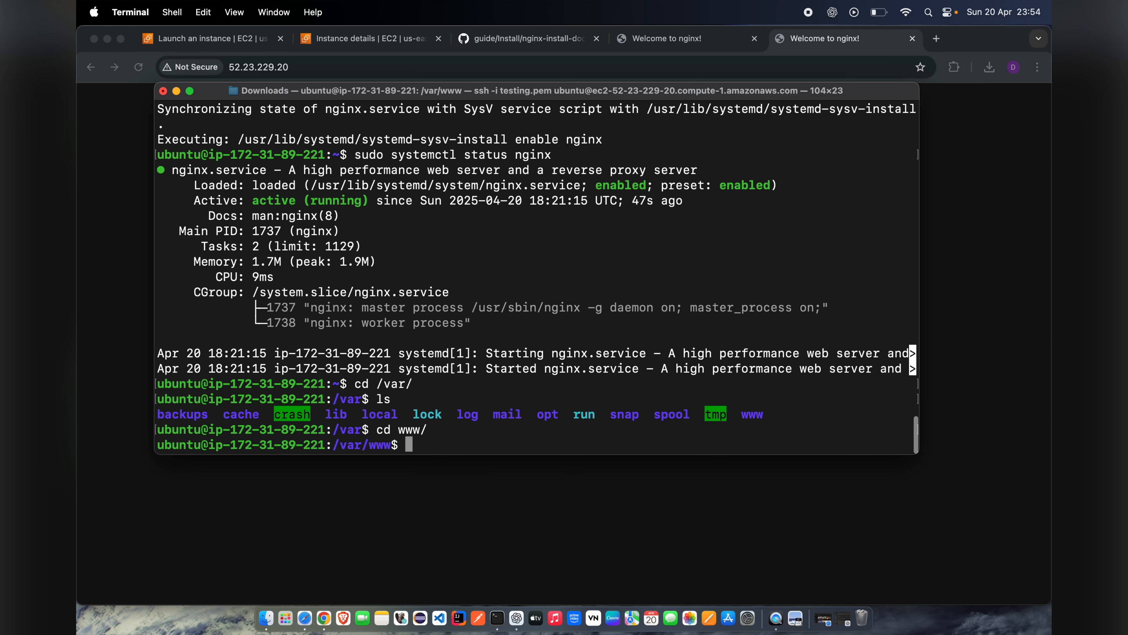
text(ls)
key(Return)
Step: Change into the html/ directory inside /var/www and list its files
text(cd html/)
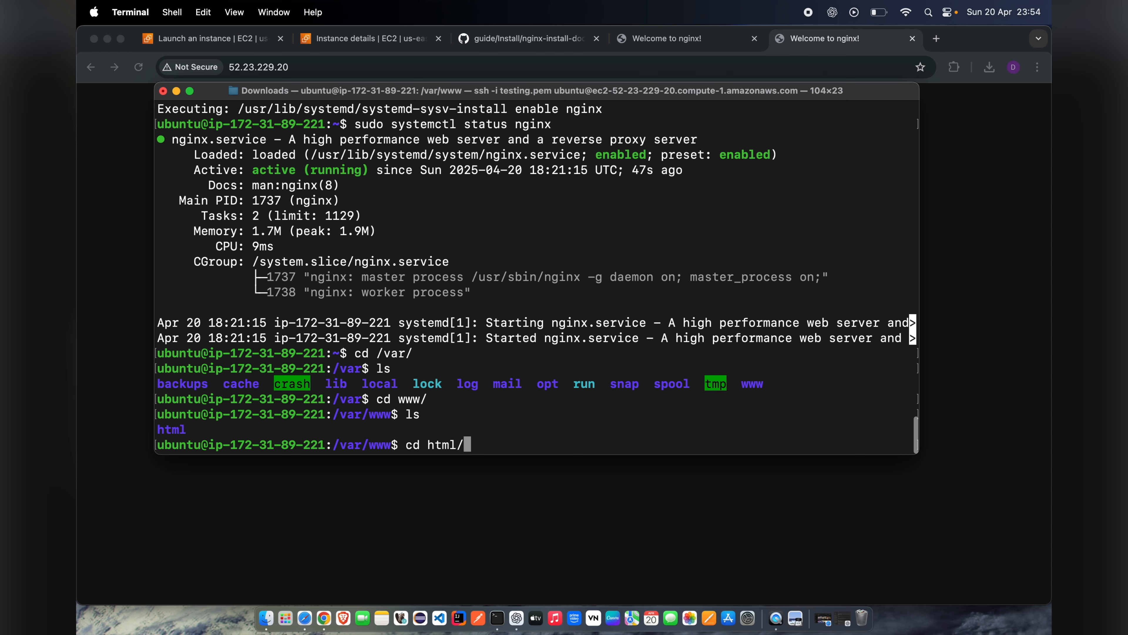
key(Return)
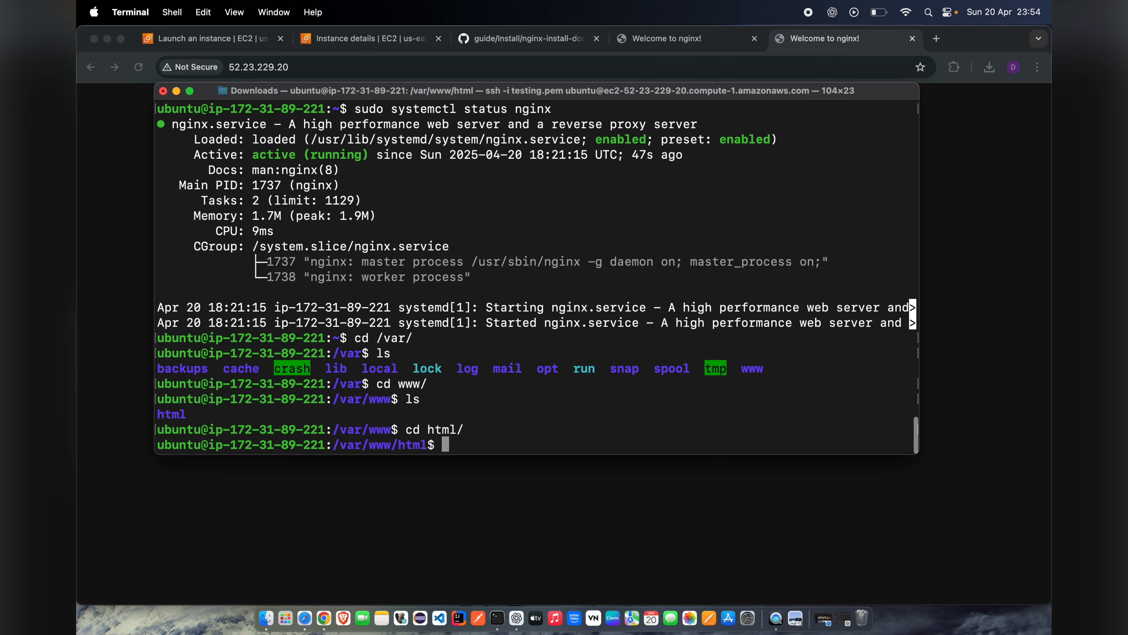
text(ls)
key(Return)
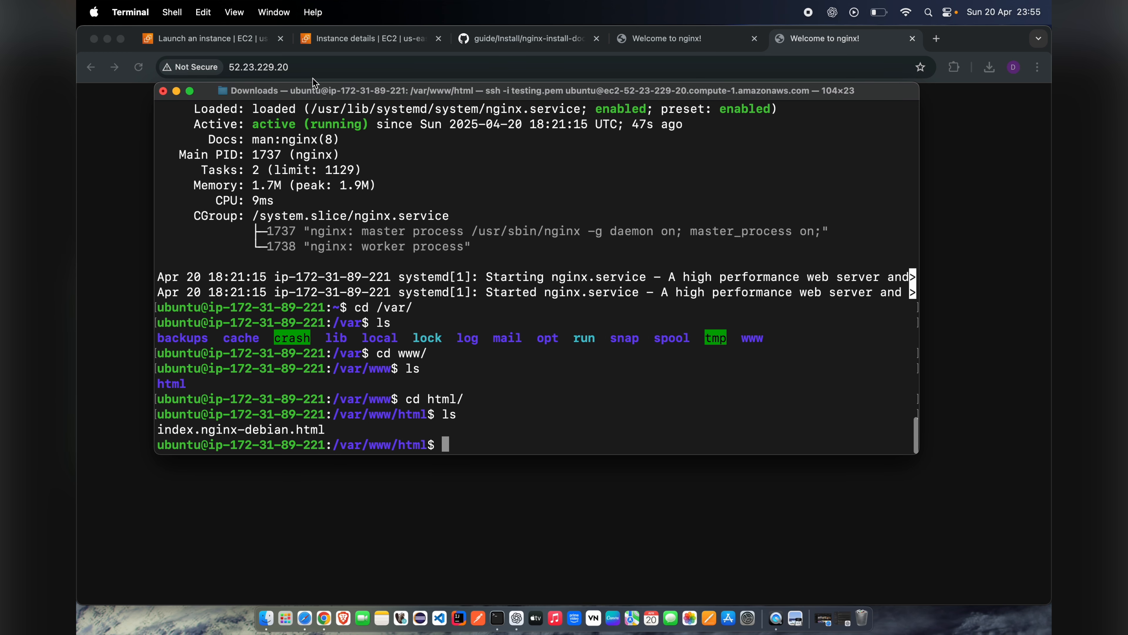
Step: Open index.nginx-debian.html from /var/www/html in the nano editor with sudo rights
drag(214, 92, 388, 71)
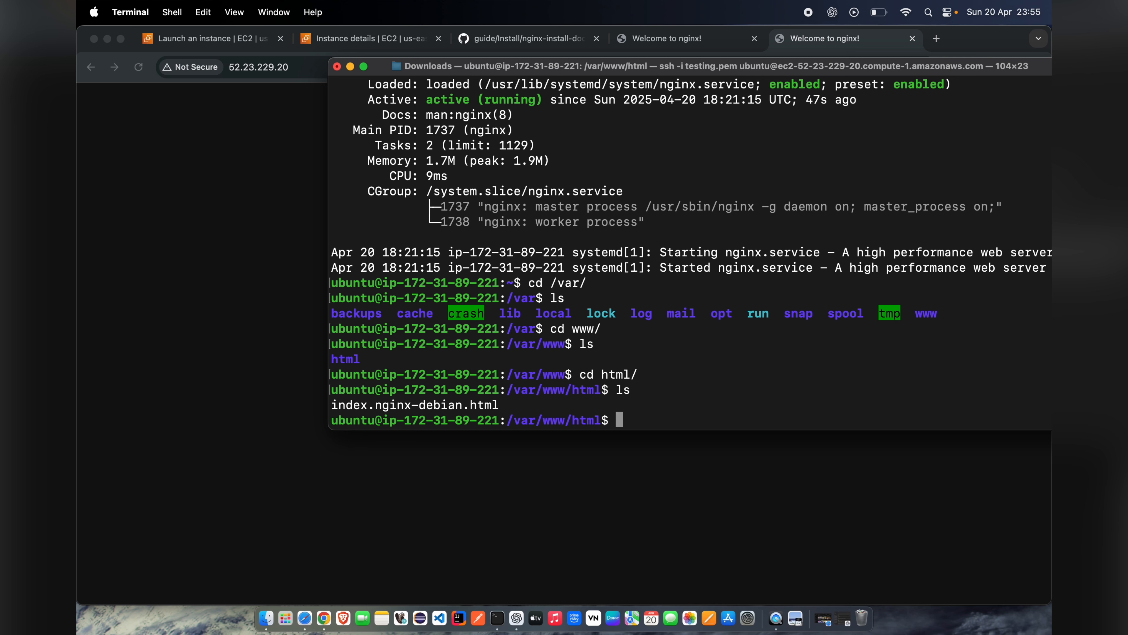
text(sudo nano inde)
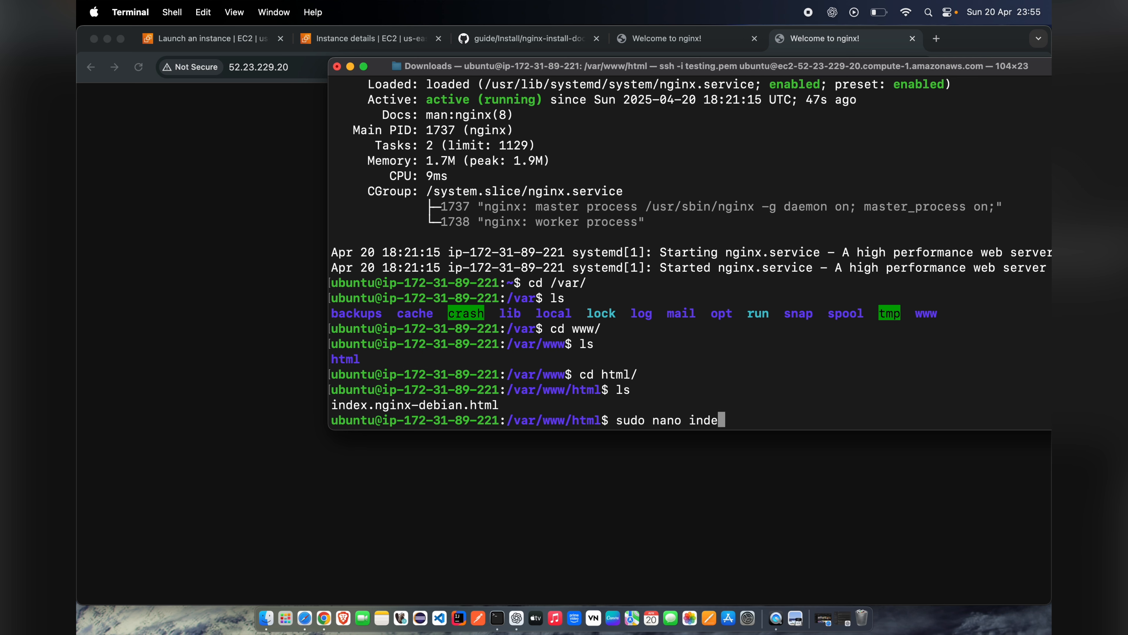
key(Tab)
key(Return)
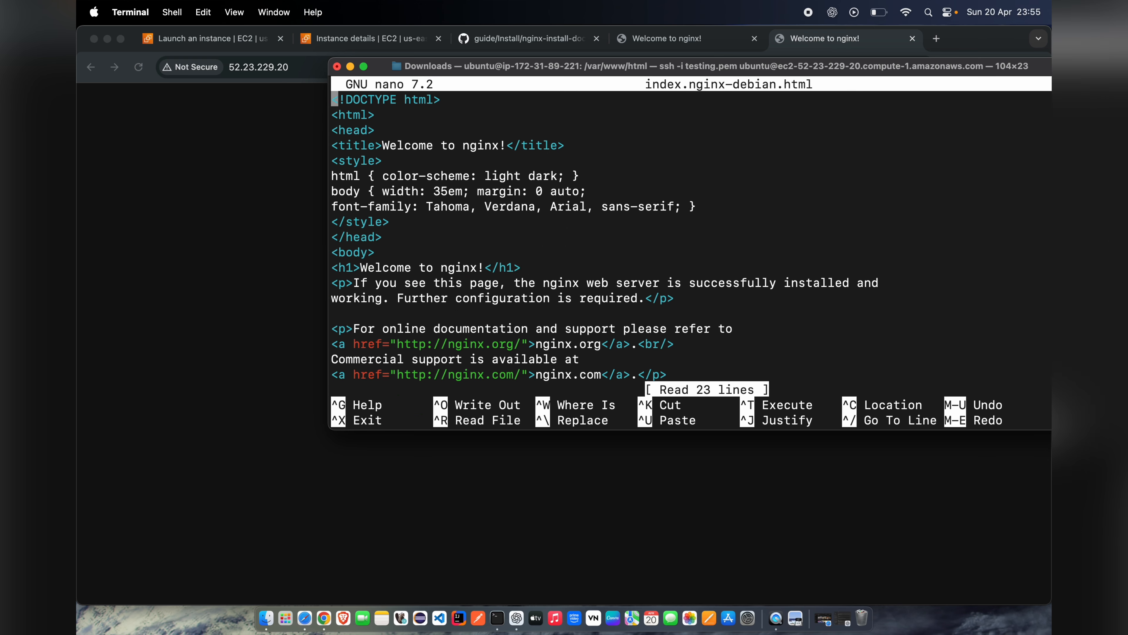
Step: Replace "nginx" in the page's title tag with "DevOps with" and the presenter's first name, keeping the exclamation mark
key(Down)
key(Down)
key(Down)
key(Right)
key(Right)
key(Right)
key(Right)
key(Right)
key(Right)
key(Right)
key(Right)
key(Right)
key(Right)
key(Right)
key(Right)
key(Right)
key(Right)
key(Right)
key(Right)
key(Right)
key(Right)
key(Right)
key(Right)
key(Right)
key(Right)
key(Right)
key(Right)
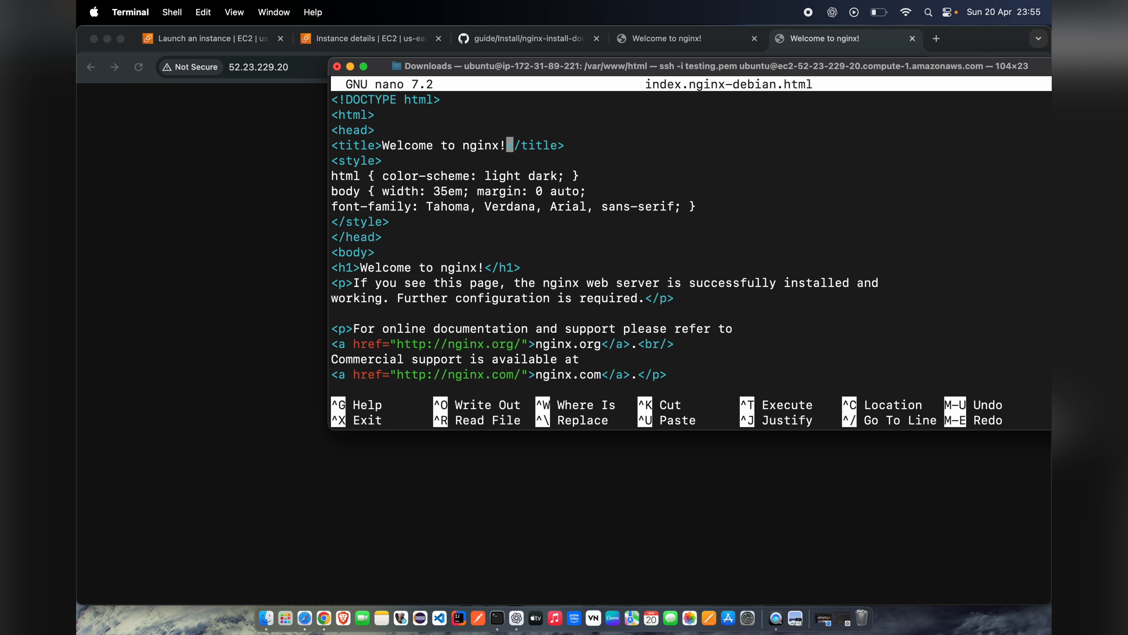
key(Left)
key(BackSpace)
key(BackSpace)
key(BackSpace)
key(BackSpace)
key(BackSpace)
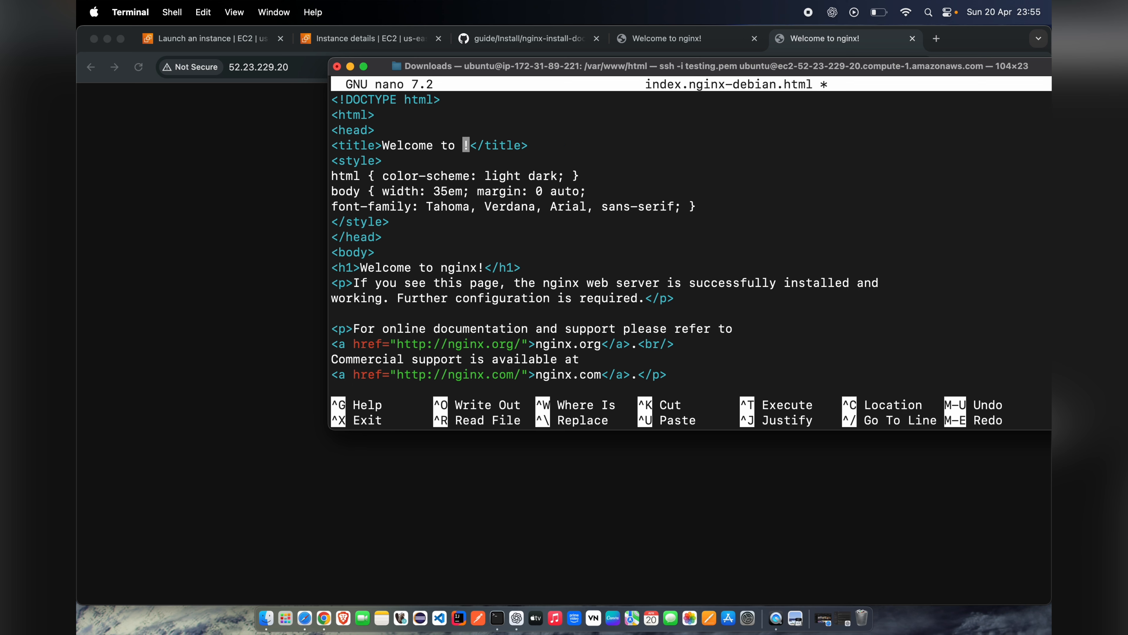
text(DevOps with Prashant)
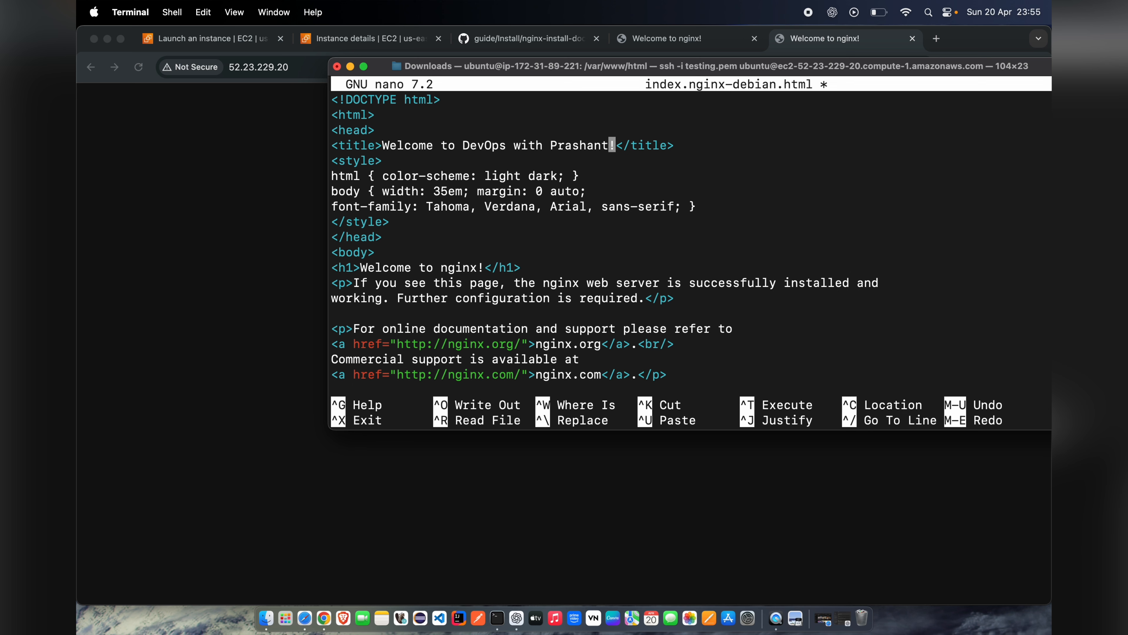
Step: Replace "nginx" in the h1 heading with "DevOps with" and the presenter's first name, keeping the exclamation mark
key(Down)
key(Down)
key(Down)
key(Down)
key(Down)
key(Down)
key(Down)
key(Down)
key(Left)
key(Left)
key(Left)
key(Left)
key(Left)
key(Left)
key(BackSpace)
key(BackSpace)
key(BackSpace)
key(BackSpace)
key(BackSpace)
text(DevOps with Prashant)
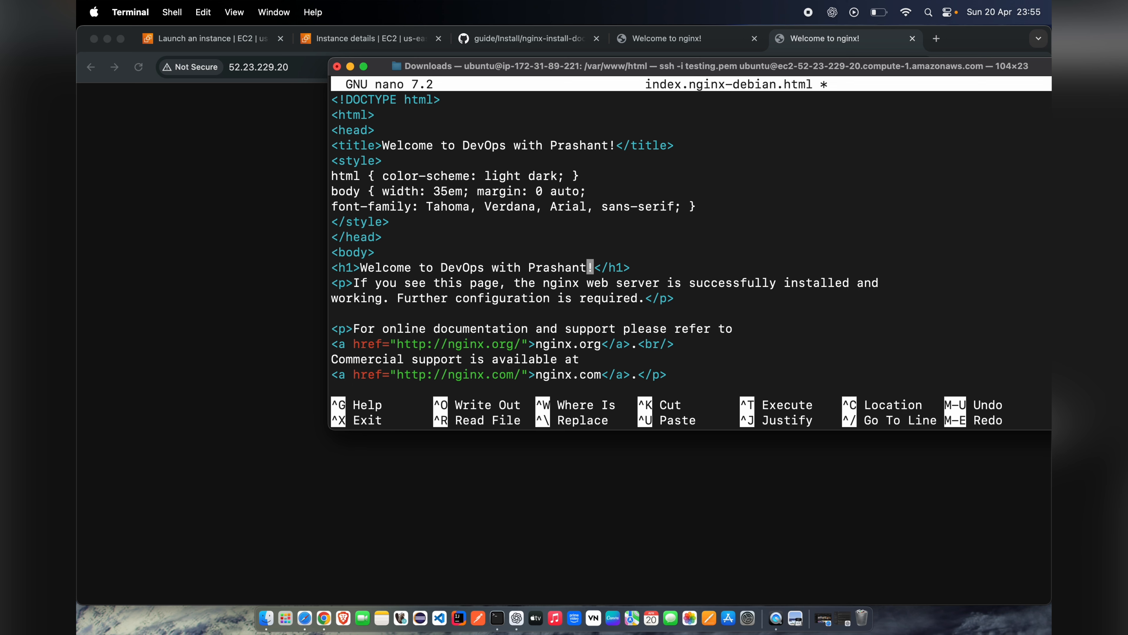
Step: Save the edited HTML file under its existing name and exit nano to the shell prompt
key(ctrl+x)
key(y)
key(Return)
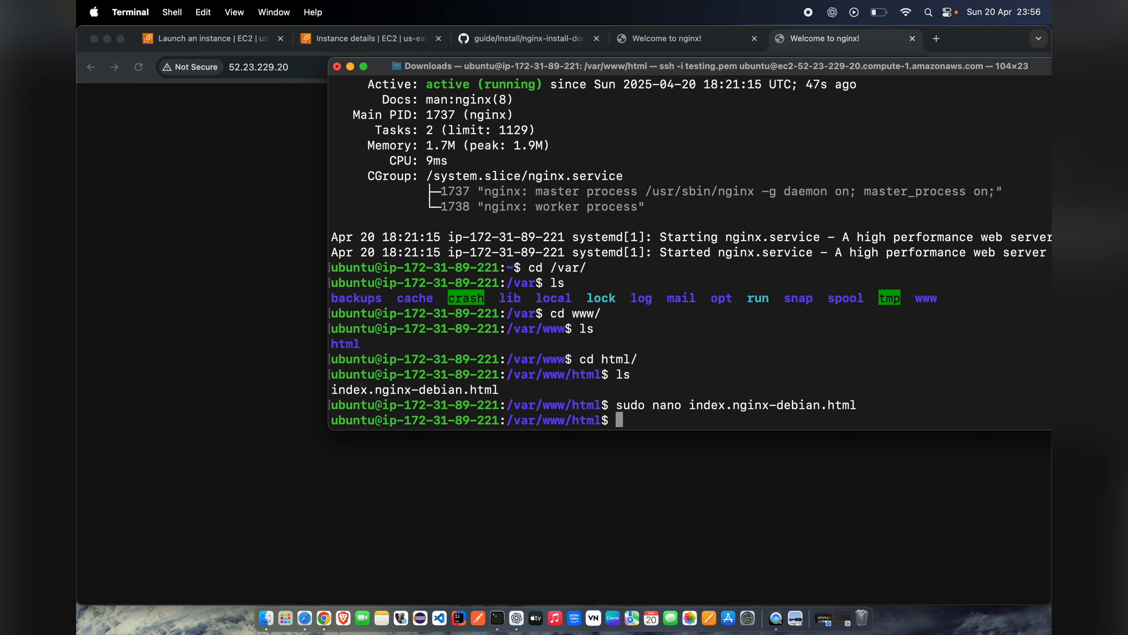
key(Return)
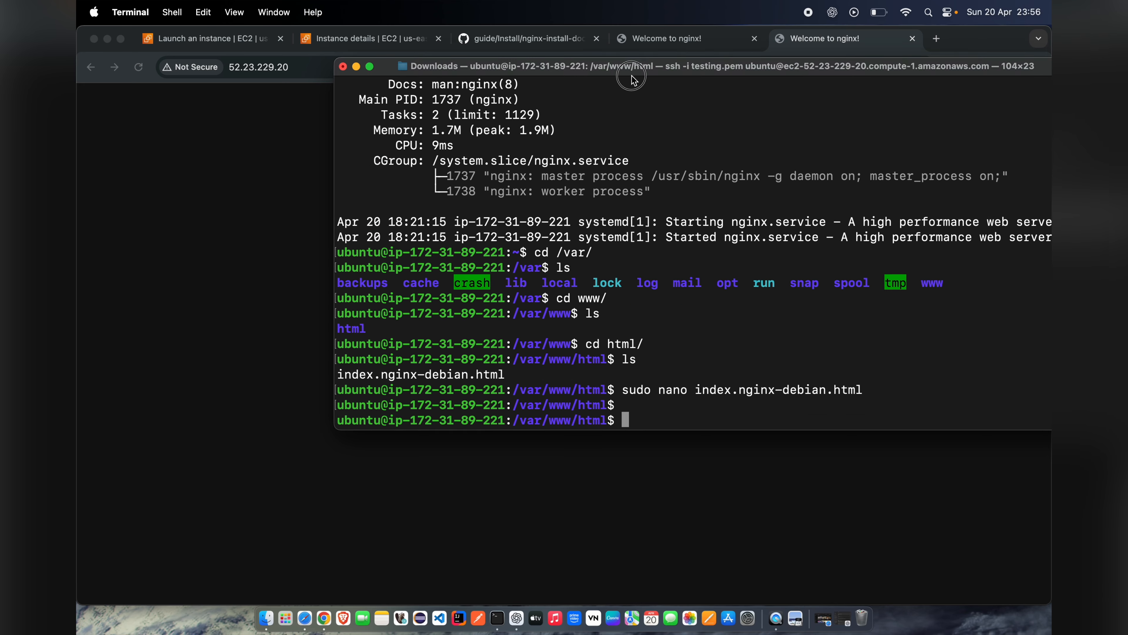
Step: Switch to Chrome, reload the page at 52.23.229.20 and check its main heading
drag(615, 73, 612, 218)
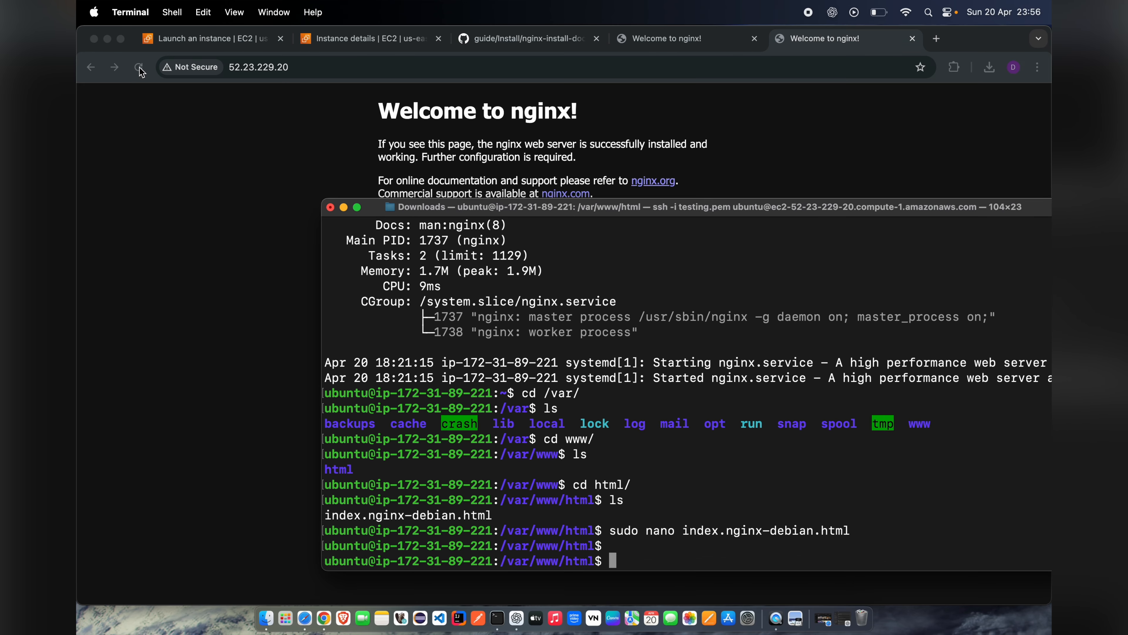
click(141, 70)
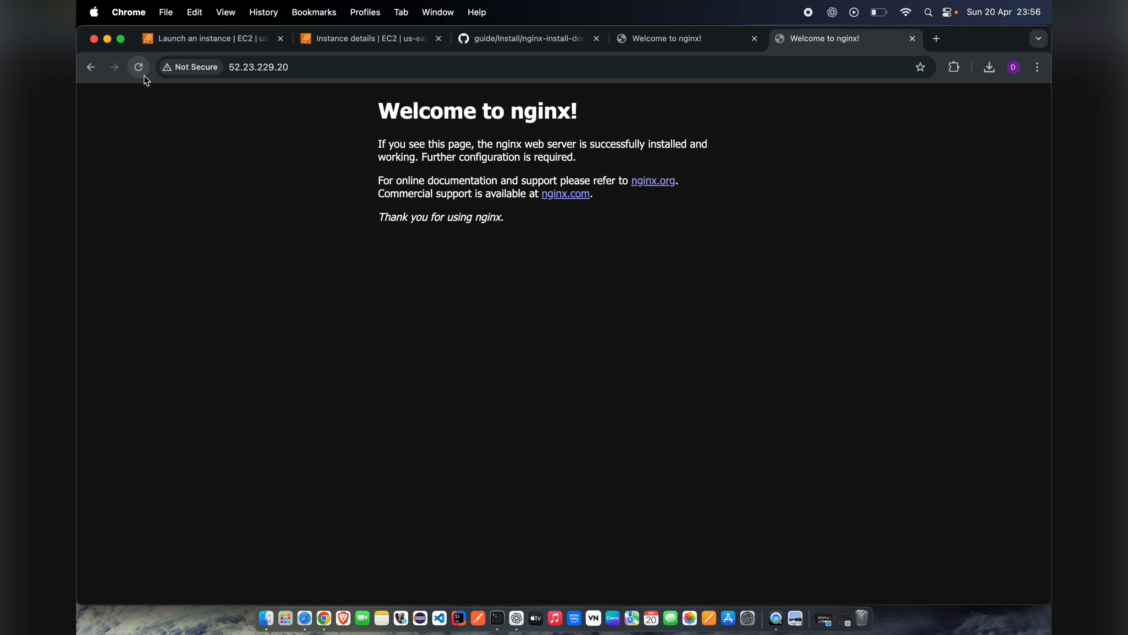
click(144, 76)
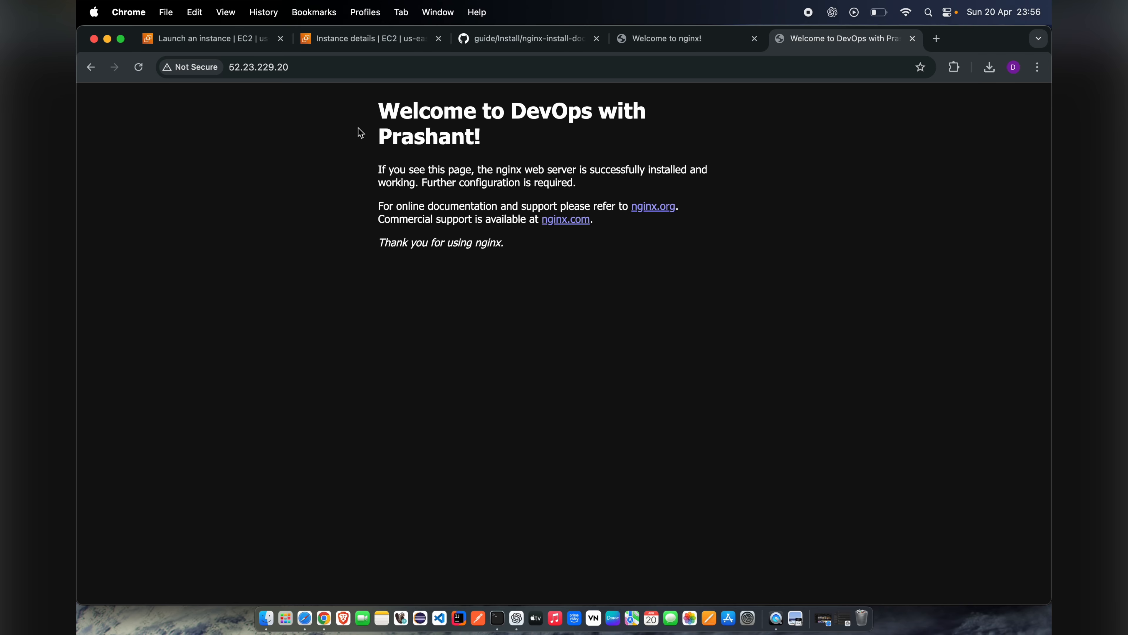
drag(375, 111, 493, 151)
click(465, 133)
drag(378, 111, 490, 142)
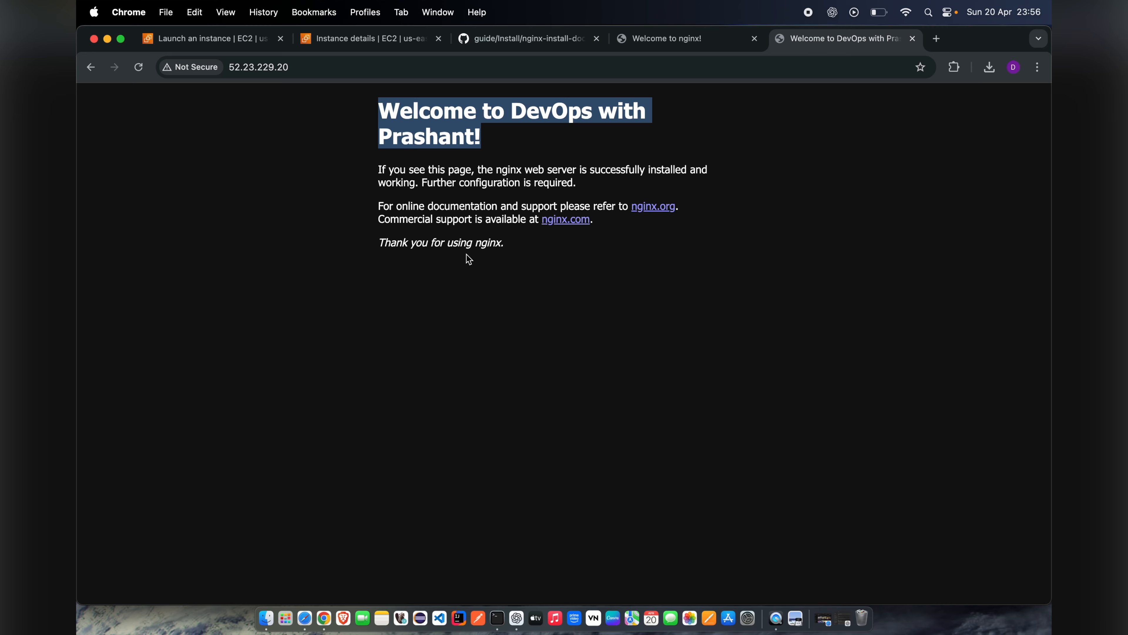
click(452, 166)
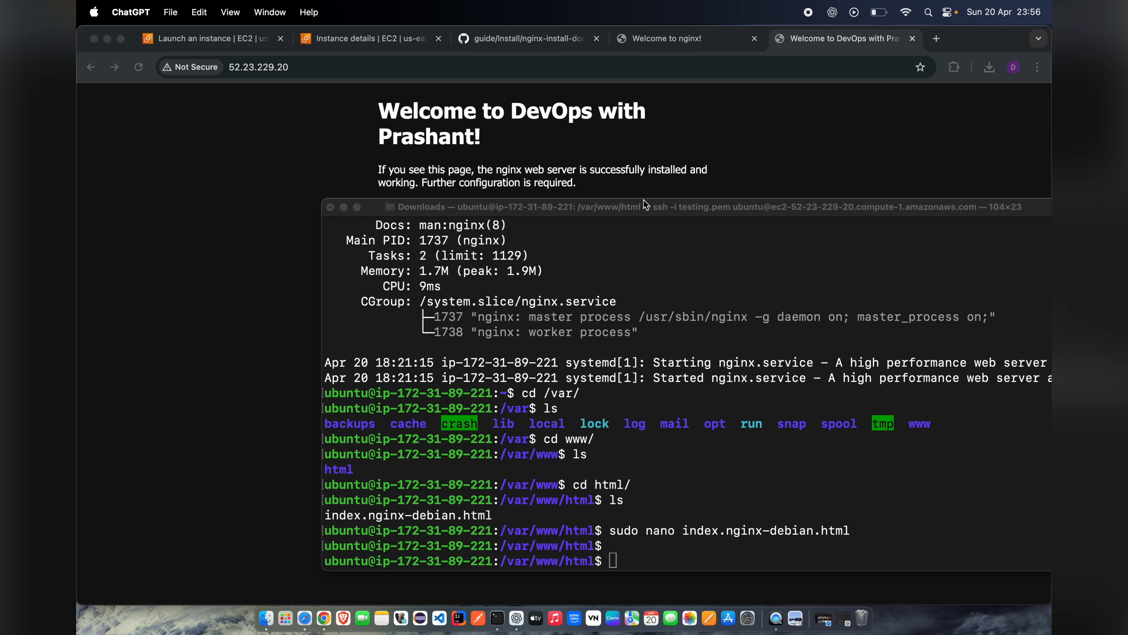
Step: Switch to the Terminal SSH session and reload the web server with sudo systemctl reload nginx
click(653, 212)
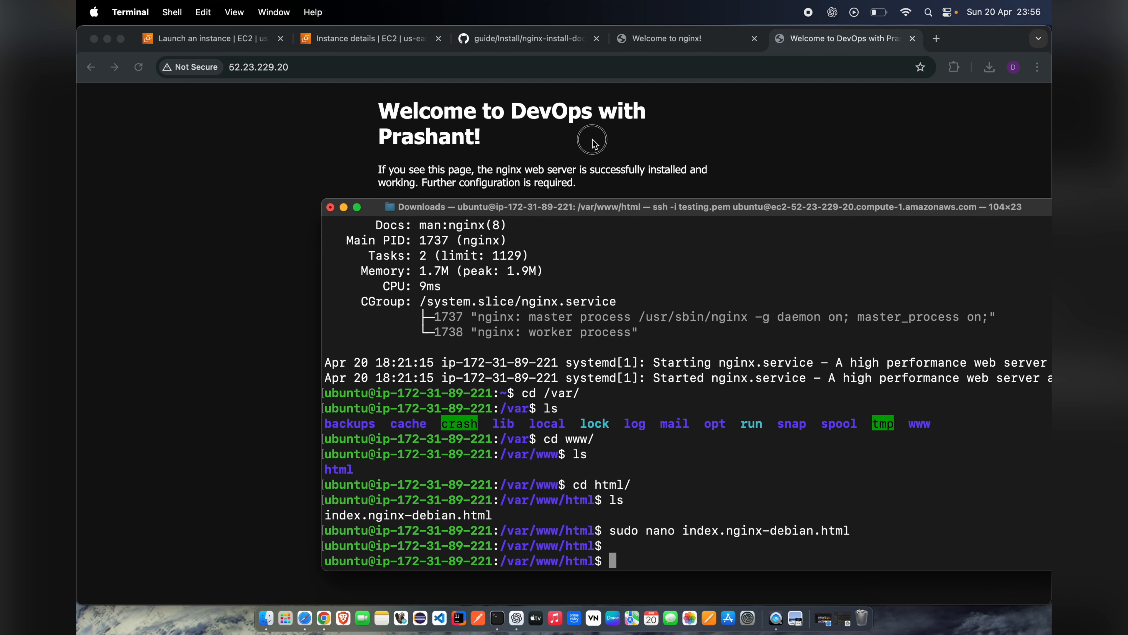
drag(666, 217, 576, 135)
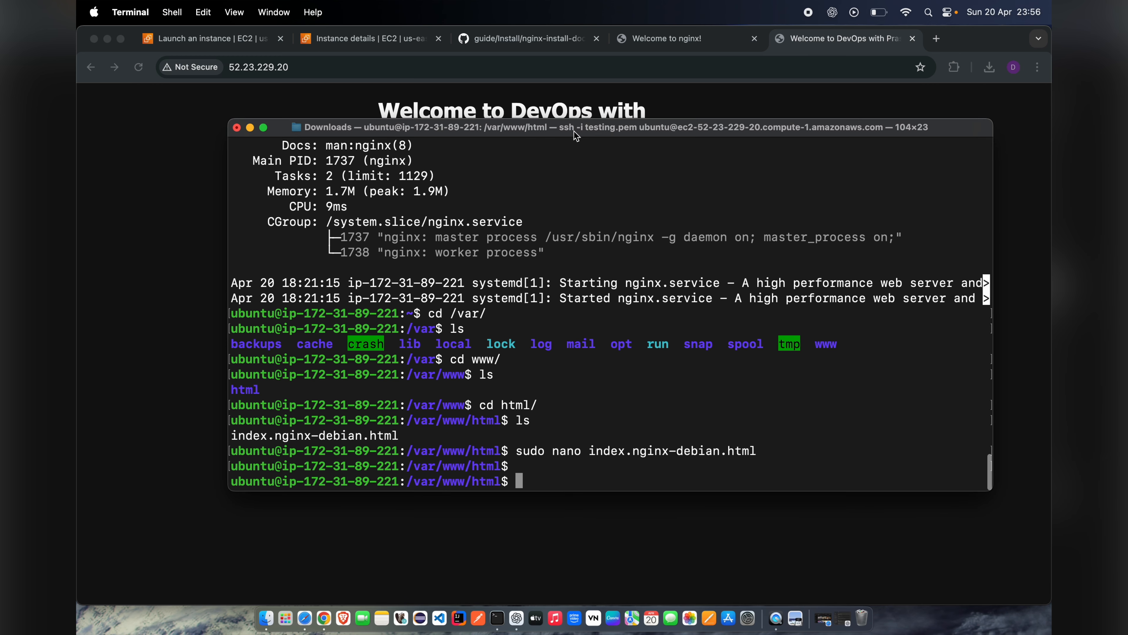
right_click(533, 485)
click(555, 474)
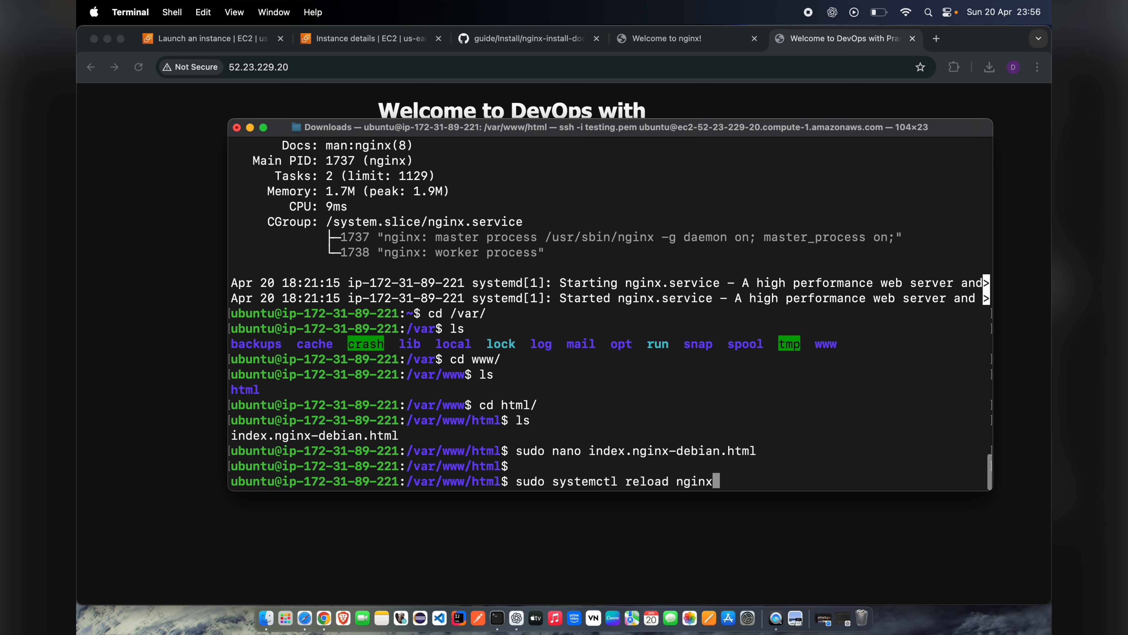
key(Return)
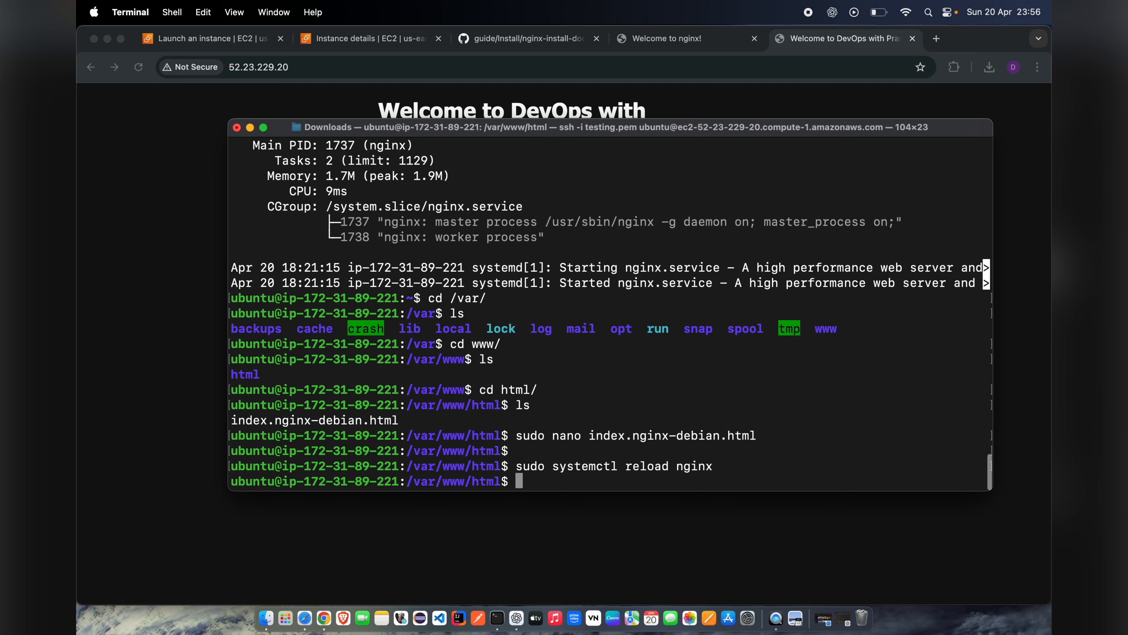
Step: Minimize the Terminal window, reload the server's page in Chrome and review its heading again
click(250, 128)
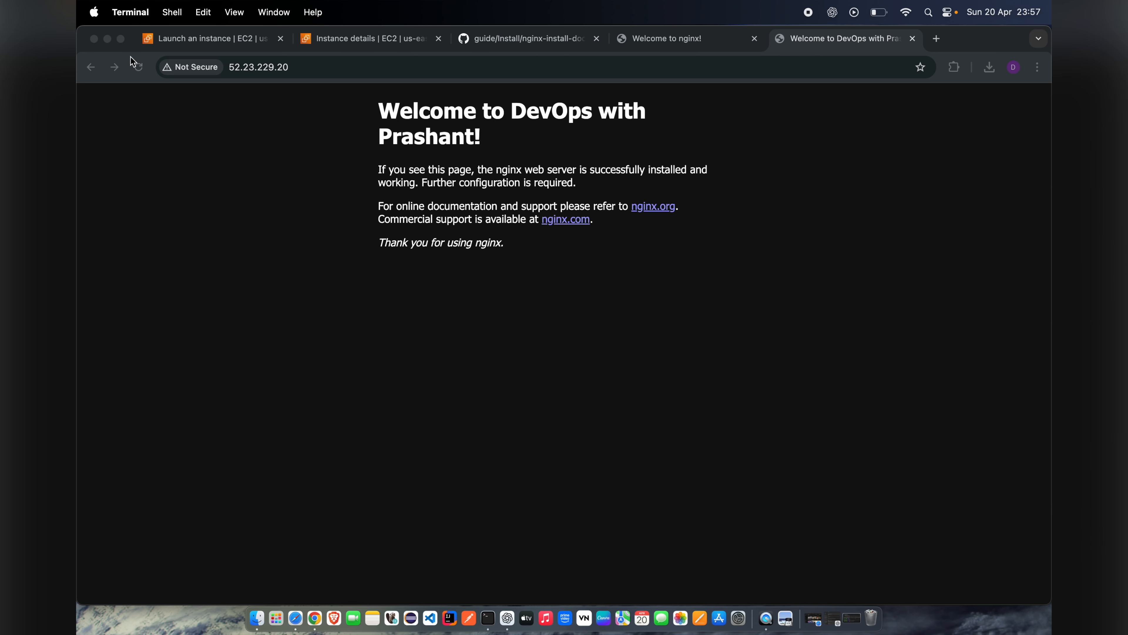
click(138, 68)
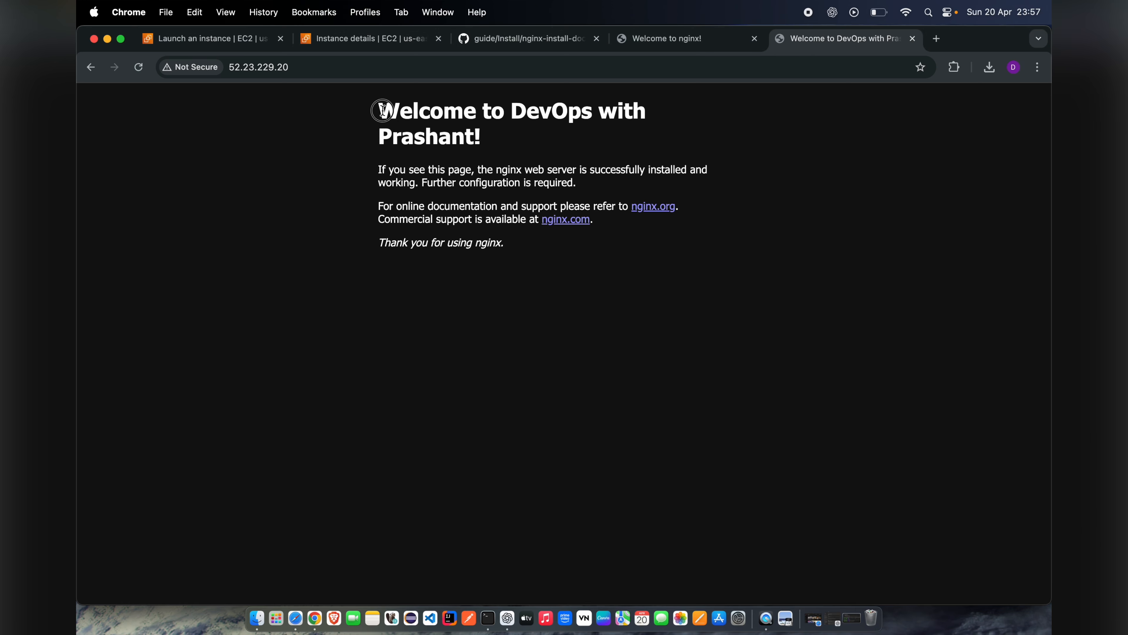
drag(378, 112, 481, 142)
click(490, 152)
drag(380, 105, 472, 152)
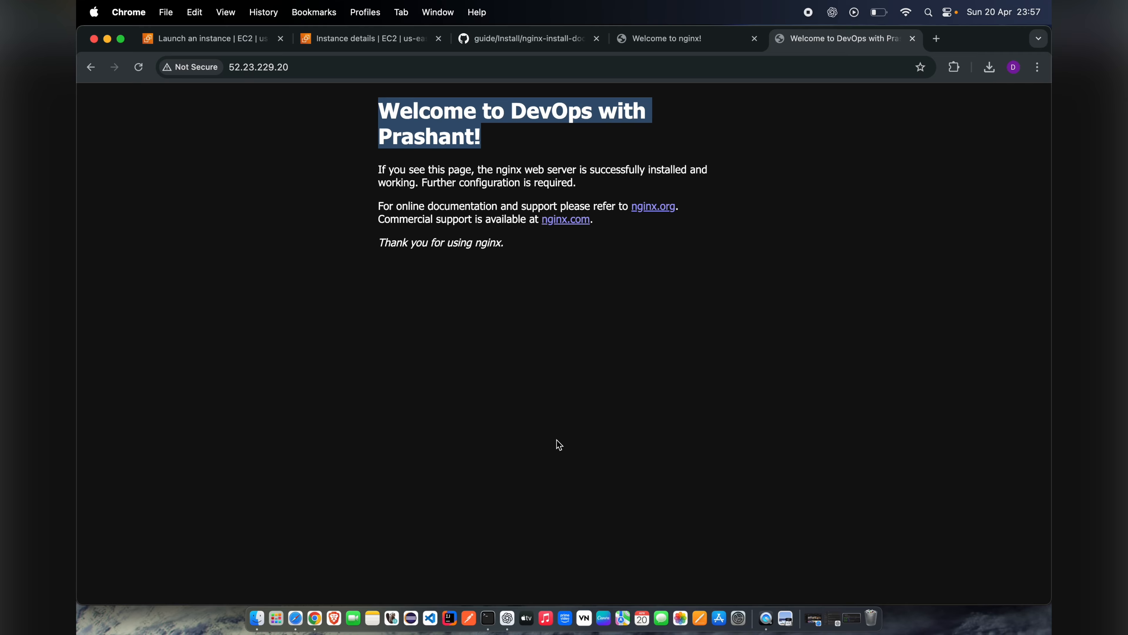
Step: Review the edited file's name in the Terminal session, then return to Chrome and check the page's address
click(490, 615)
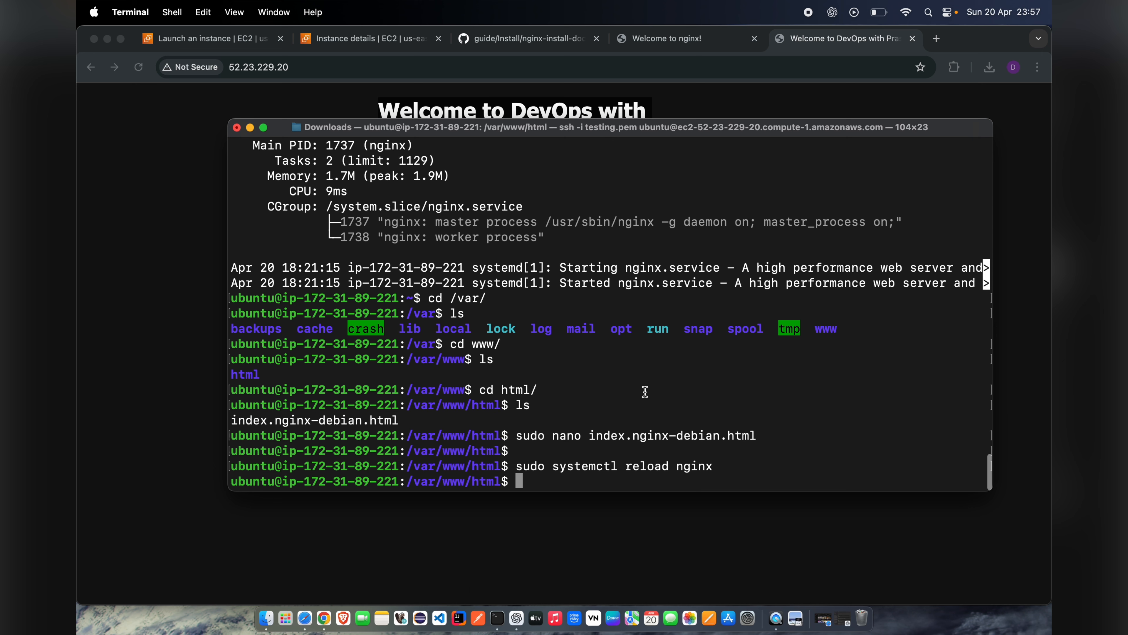
drag(590, 435, 755, 435)
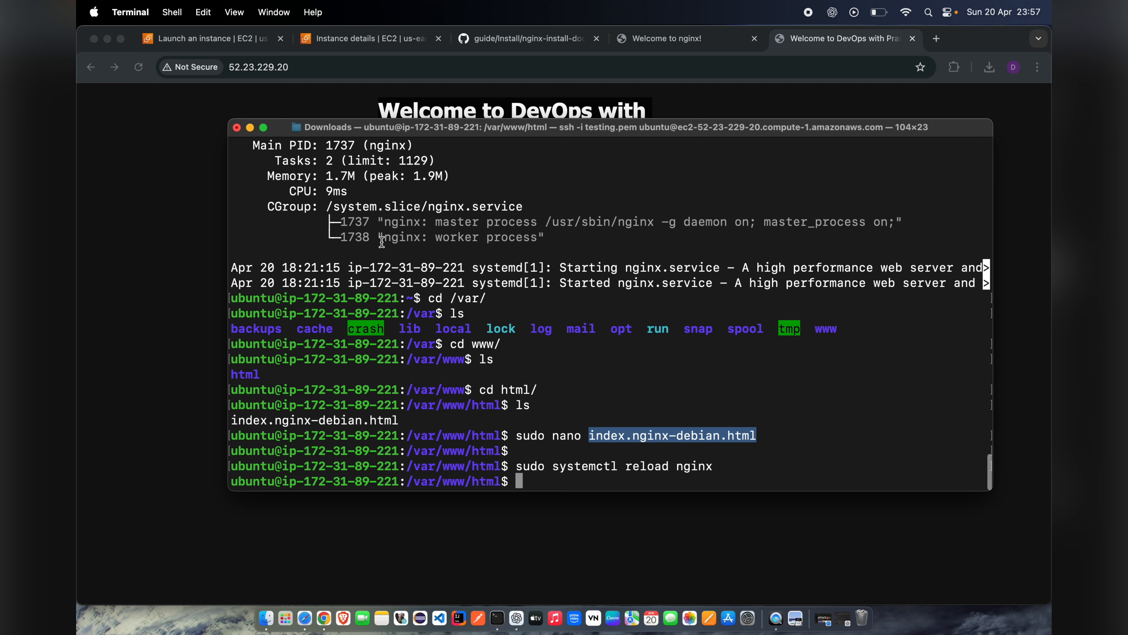
click(176, 208)
click(331, 67)
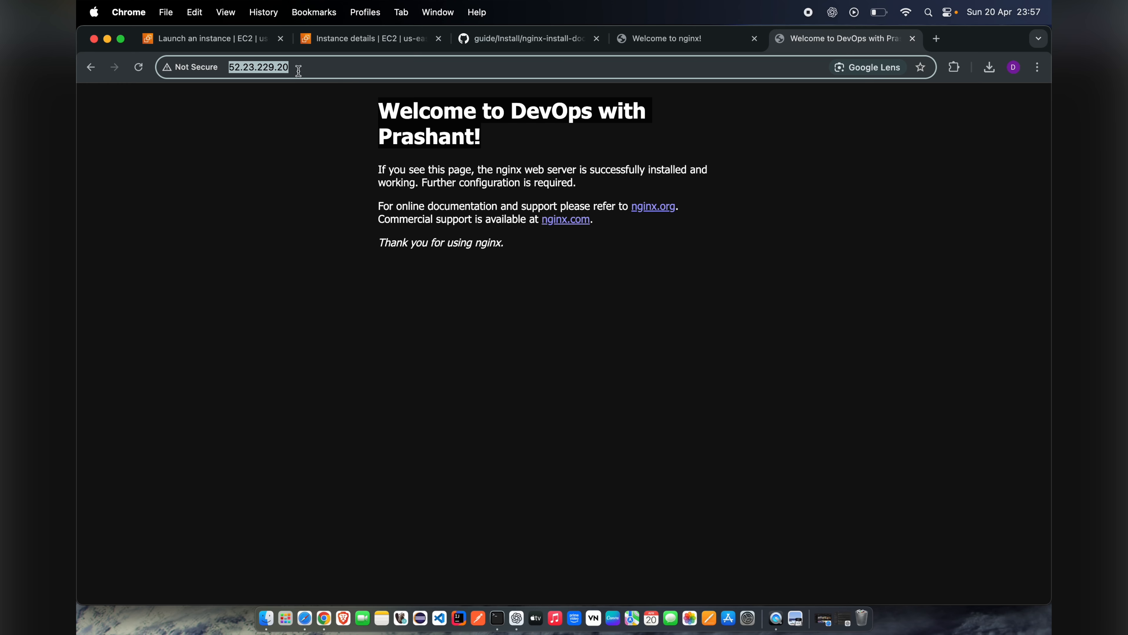
click(307, 125)
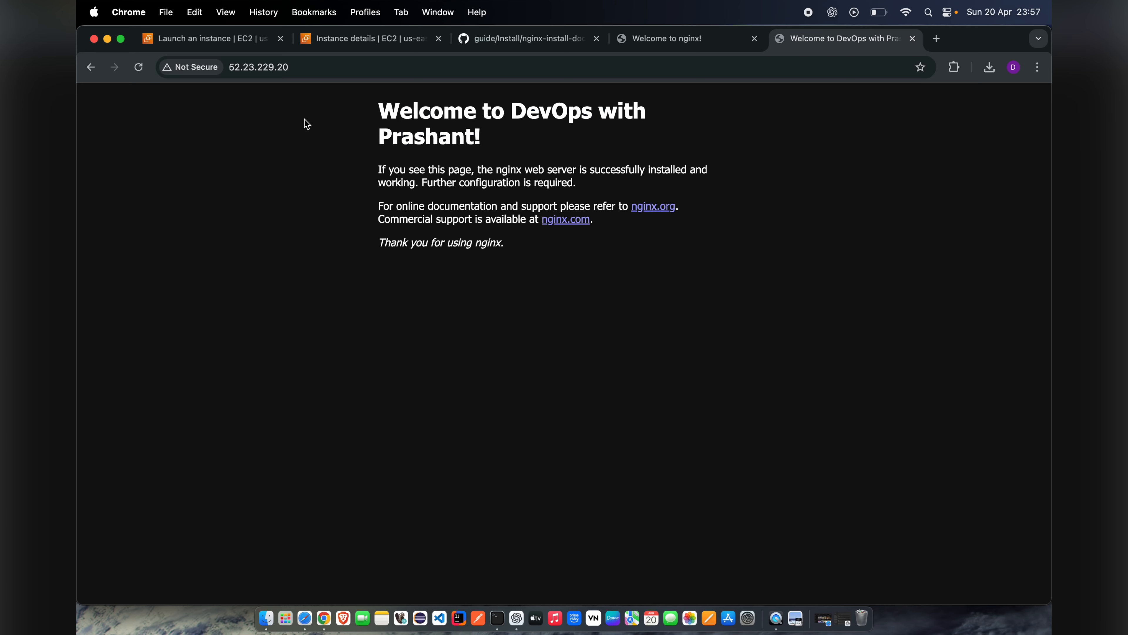